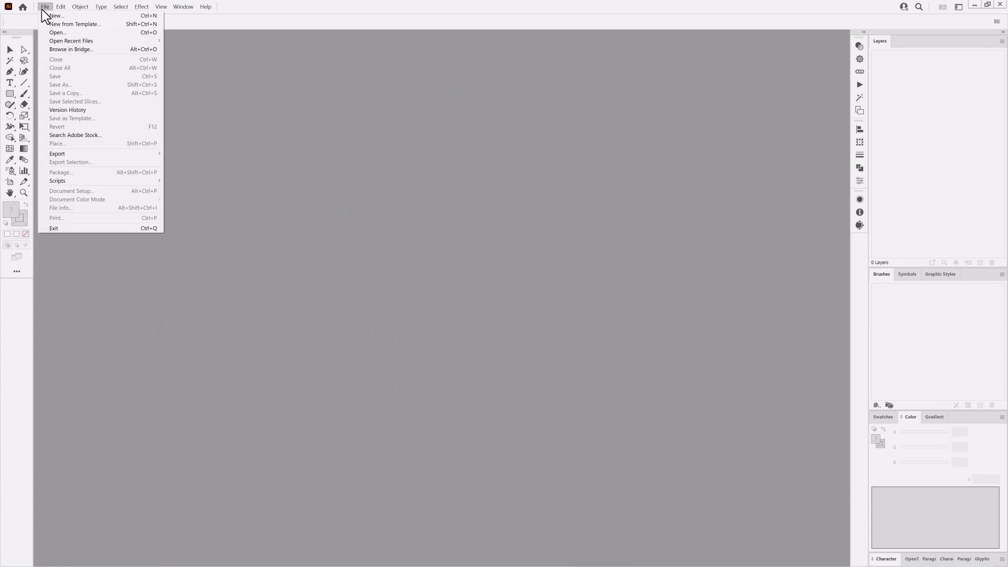
- Start a new document, bringing up the recent 340 × 210 mm custom size preset
{"action": "left_click", "coordinate": [53, 17]}
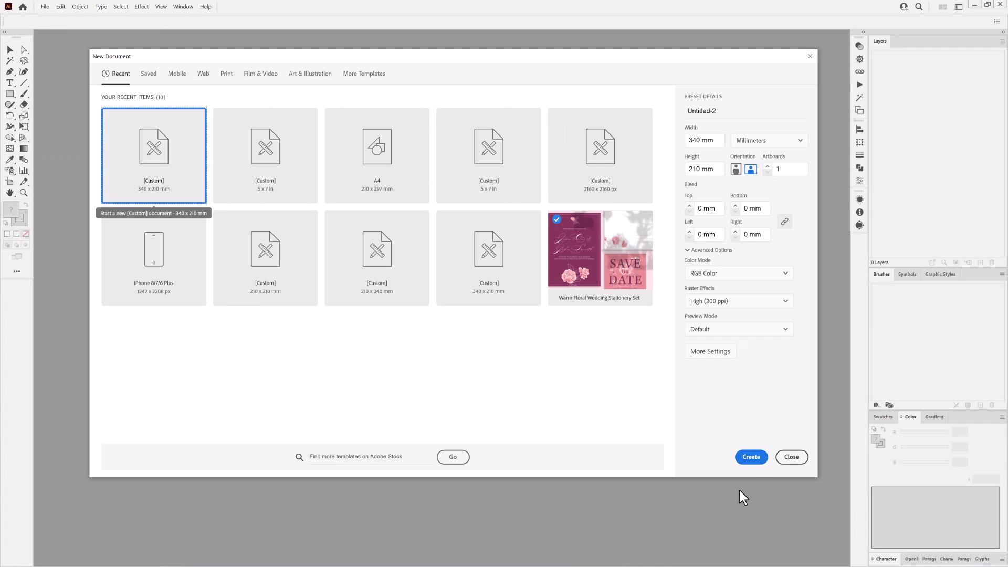
- Create the 340 × 210 mm document and confirm the Paintbrush tool options
{"action": "left_click", "coordinate": [751, 457]}
{"action": "double_click", "coordinate": [24, 93]}
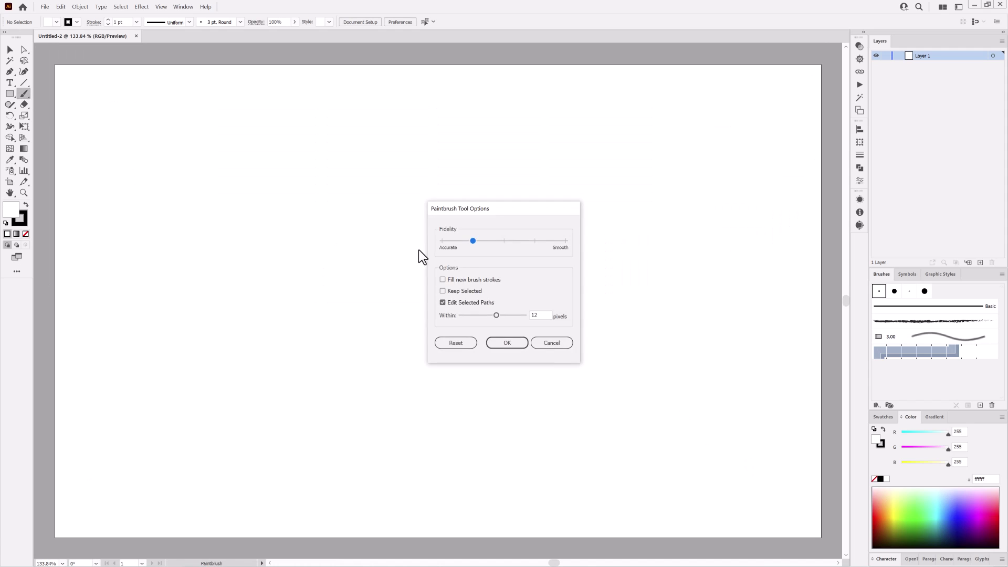
{"action": "left_click", "coordinate": [509, 349]}
- Open and enlarge the Dagubi_Stamps_Washes brush library beside the artboard, and pick pink ff94c9
{"action": "left_click", "coordinate": [876, 405]}
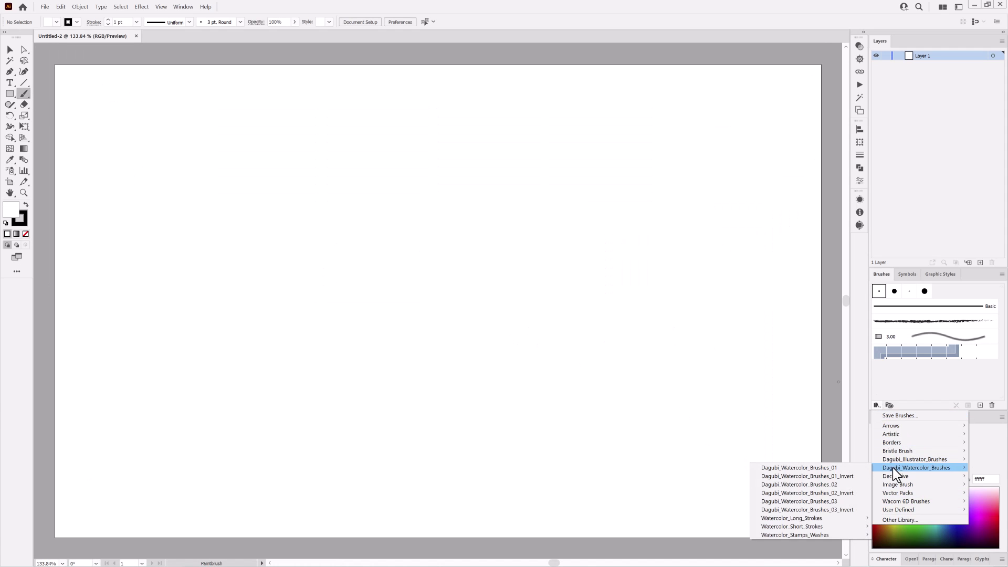
{"action": "left_click", "coordinate": [808, 534]}
{"action": "left_click_drag", "start_coordinate": [541, 279], "coordinate": [797, 177]}
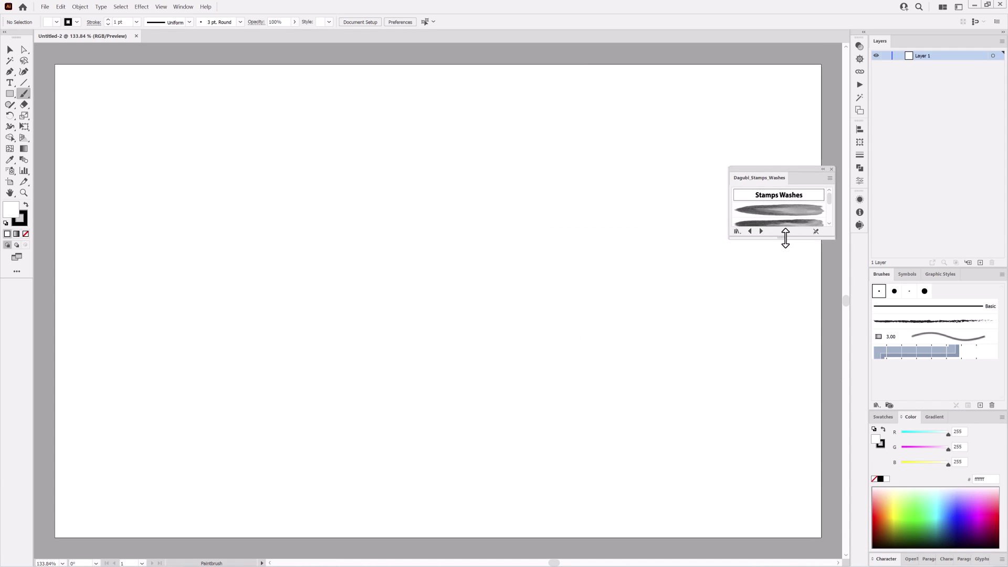
{"action": "left_click_drag", "start_coordinate": [786, 241], "coordinate": [769, 472]}
{"action": "left_click", "coordinate": [989, 502]}
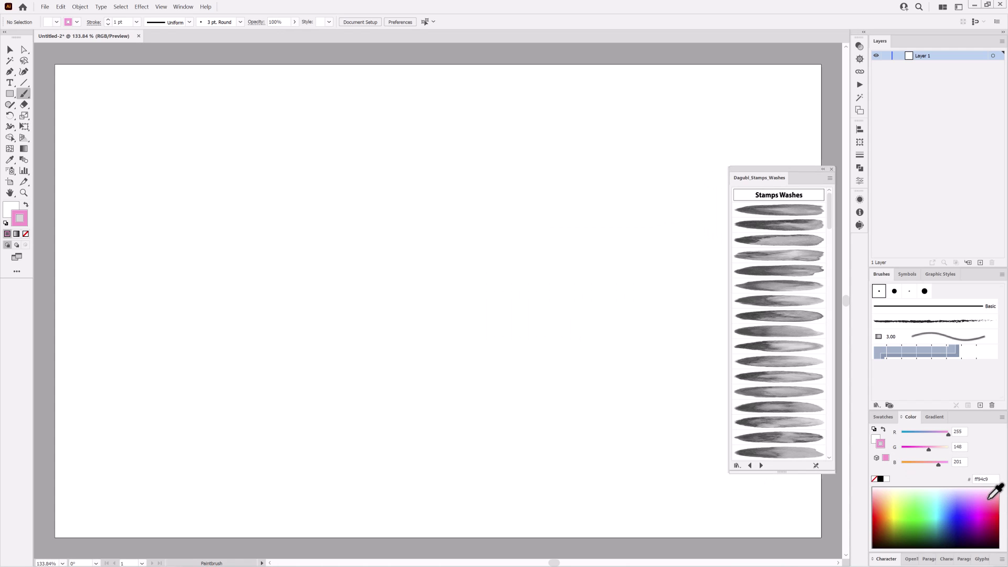
- Paint four pink petals near the artboard centre using different Stamps Washes brushes
{"action": "left_click", "coordinate": [773, 210]}
{"action": "left_click_drag", "start_coordinate": [497, 278], "coordinate": [490, 251]}
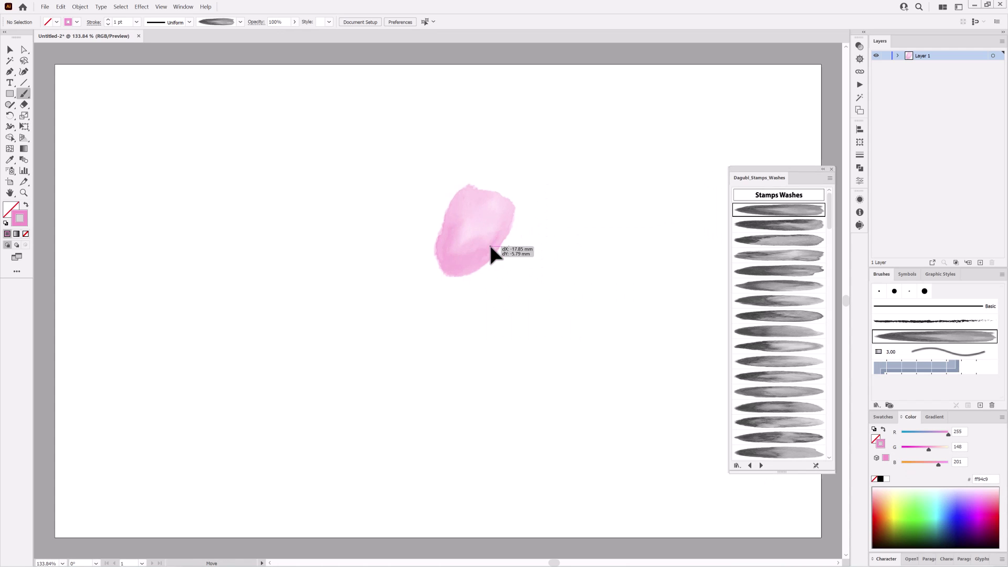
{"action": "left_click", "coordinate": [775, 230]}
{"action": "left_click_drag", "start_coordinate": [505, 286], "coordinate": [513, 326]}
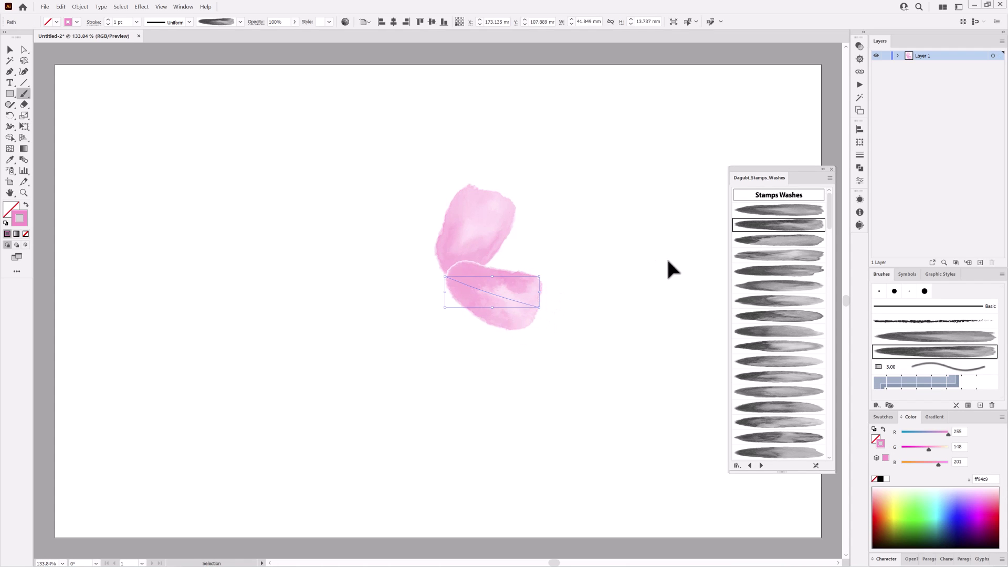
{"action": "left_click", "coordinate": [779, 240]}
{"action": "mouse_move", "coordinate": [421, 354]}
{"action": "left_mouse_down"}
{"action": "mouse_move", "coordinate": [450, 276]}
{"action": "mouse_move", "coordinate": [357, 246]}
{"action": "left_mouse_up"}
{"action": "left_click", "coordinate": [779, 255]}
{"action": "left_click", "coordinate": [107, 24]}
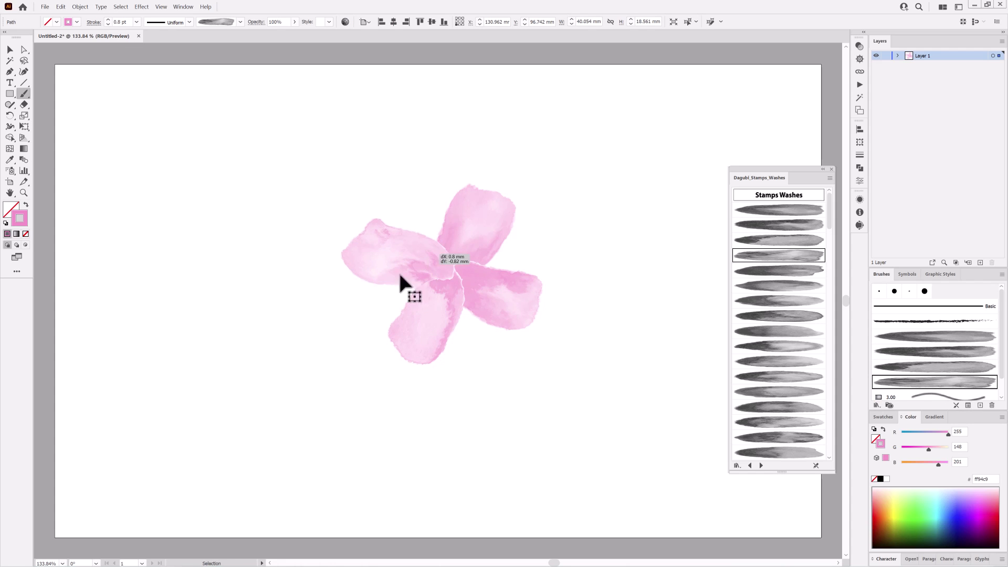
- Set all petal strokes to Darken blend mode, then deselect
{"action": "key", "text": "ctrl+a"}
{"action": "left_click", "coordinate": [859, 46]}
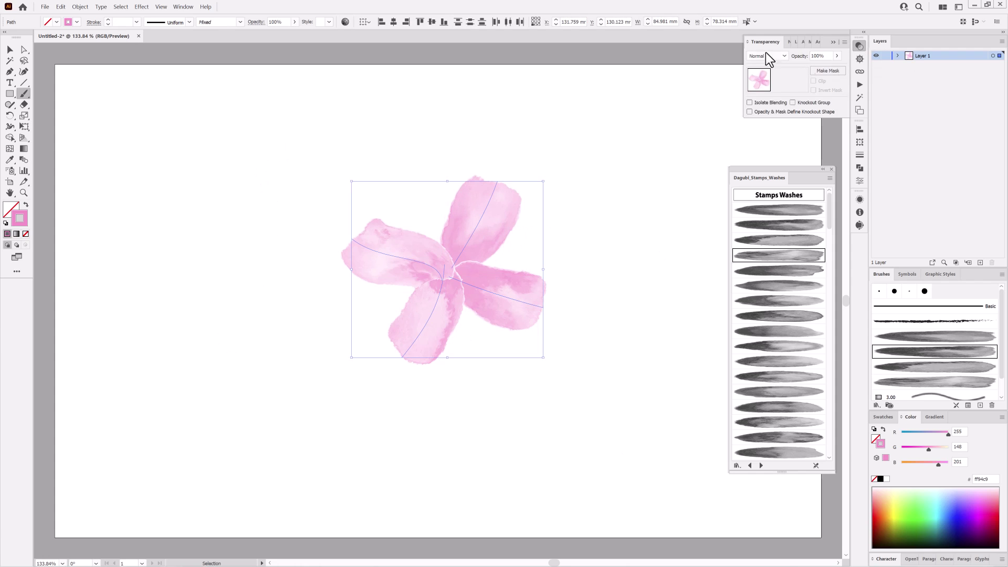
{"action": "left_click", "coordinate": [767, 56]}
{"action": "left_click", "coordinate": [759, 69]}
{"action": "key", "text": "ctrl+shift+a"}
- Add overlapping wash strokes toward the right, lower and left petals, undoing a stray upward stroke
{"action": "left_click", "coordinate": [804, 270]}
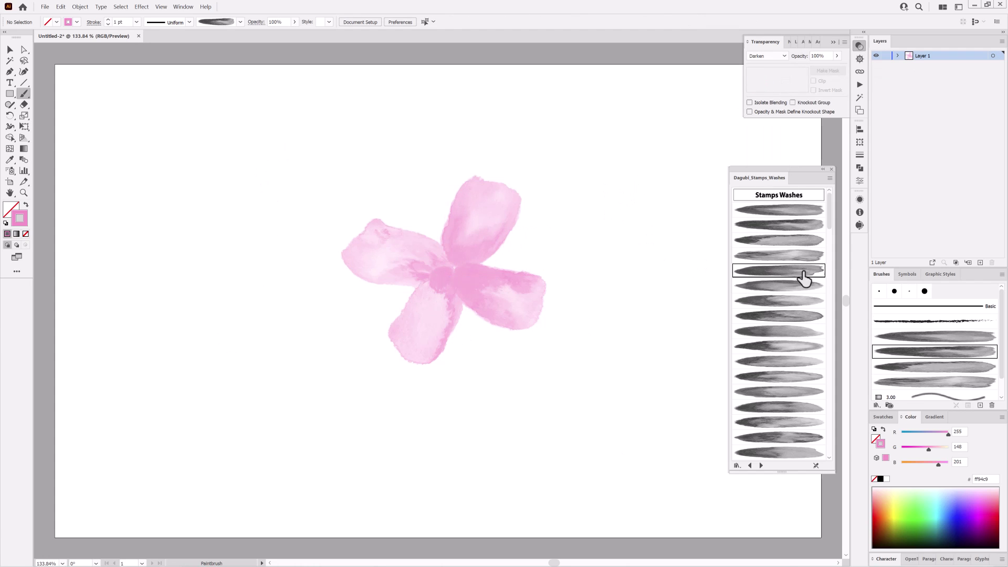
{"action": "left_click_drag", "start_coordinate": [438, 271], "coordinate": [461, 174]}
{"action": "key", "text": "ctrl+z"}
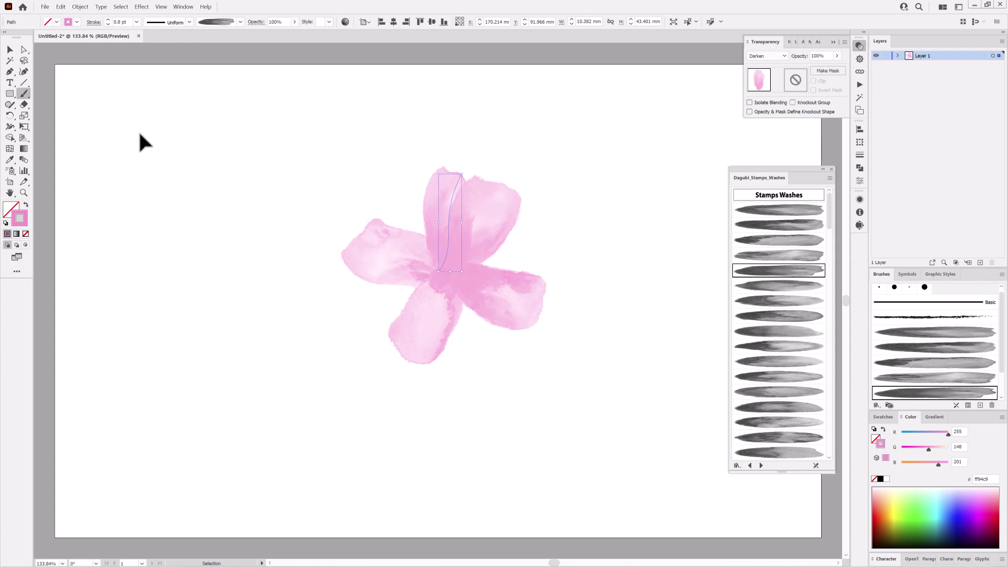
{"action": "left_click_drag", "start_coordinate": [462, 255], "coordinate": [564, 278]}
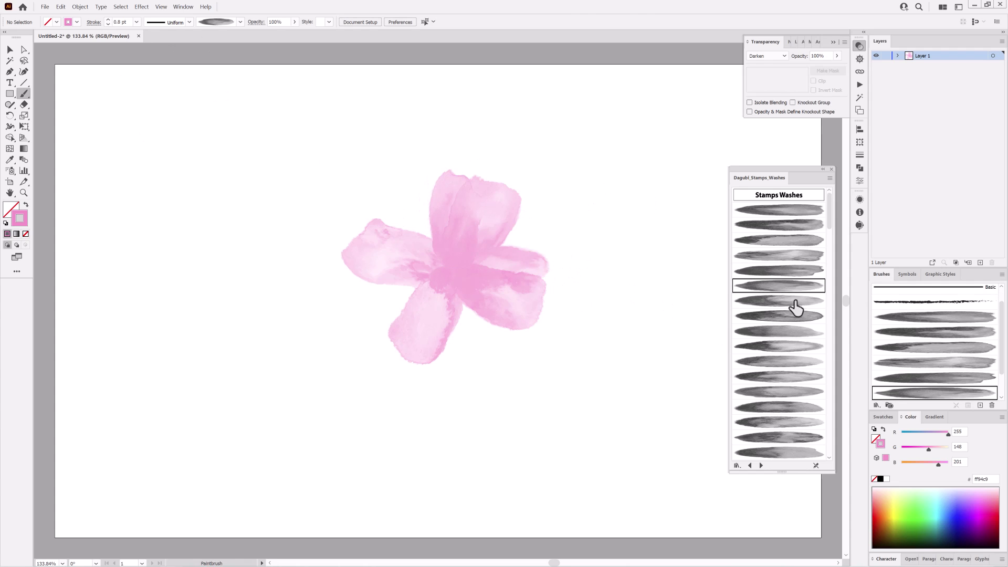
{"action": "left_click", "coordinate": [795, 330]}
{"action": "left_click_drag", "start_coordinate": [461, 264], "coordinate": [463, 360]}
{"action": "left_click", "coordinate": [809, 346]}
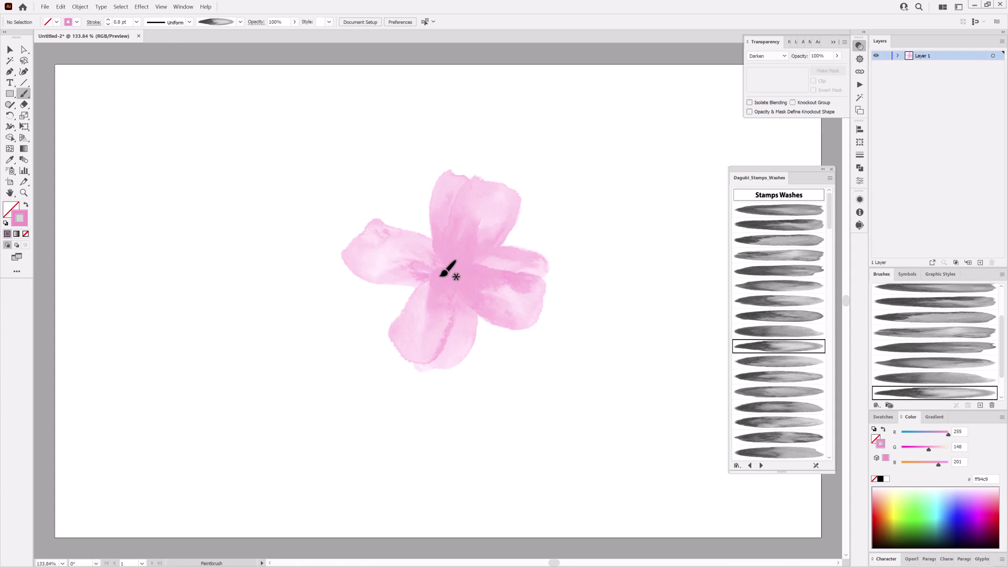
{"action": "left_click_drag", "start_coordinate": [451, 270], "coordinate": [347, 291]}
- Raise the stroke weight to 0.5 pt, then 0.7 pt, removing unwanted top-petal strokes
{"action": "left_click", "coordinate": [108, 20]}
{"action": "left_click", "coordinate": [108, 19]}
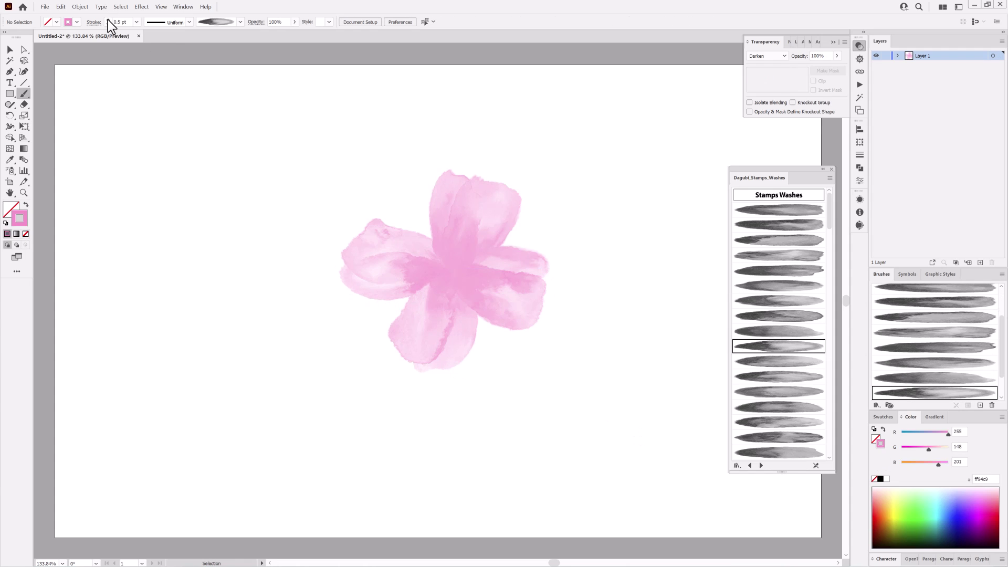
{"action": "scroll", "coordinate": [793, 364], "scroll_direction": "down", "scroll_amount": 3}
{"action": "left_click", "coordinate": [790, 403]}
{"action": "left_click_drag", "start_coordinate": [525, 196], "coordinate": [524, 182]}
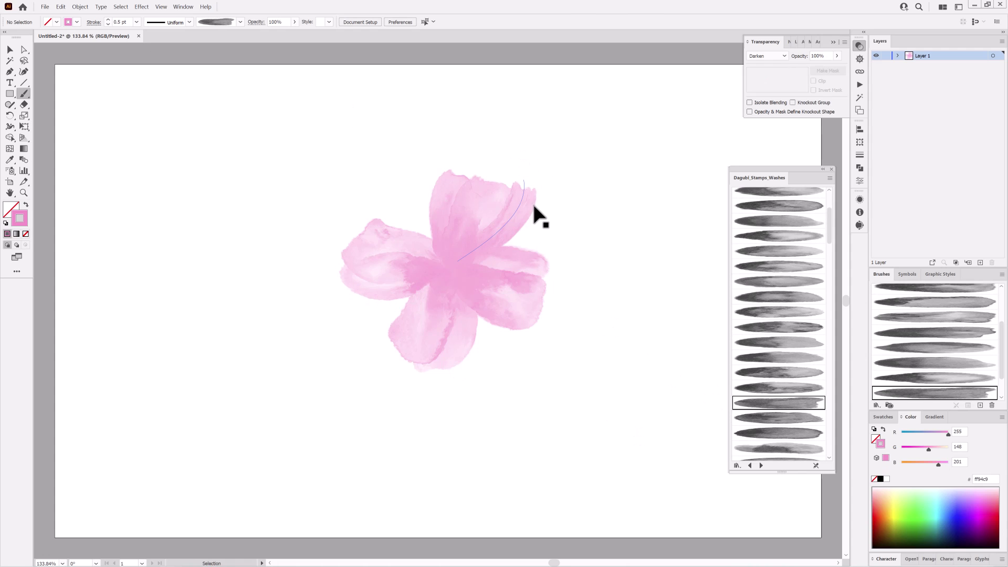
{"action": "key", "text": "ctrl+z"}
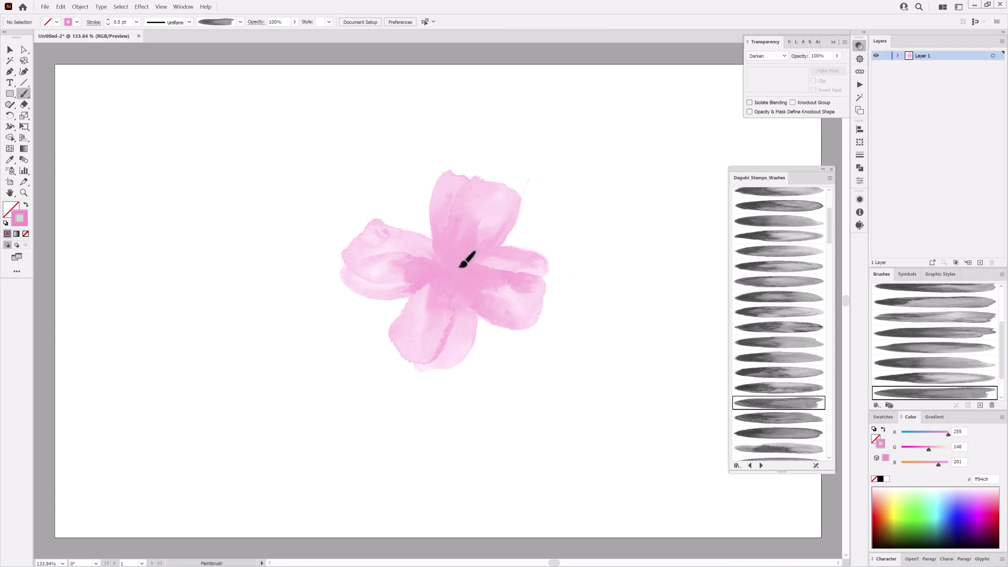
{"action": "left_click_drag", "start_coordinate": [465, 262], "coordinate": [465, 263]}
{"action": "left_click", "coordinate": [108, 20]}
{"action": "key", "text": "Delete"}
- Widen the top and left petals with another wash brush
{"action": "scroll", "coordinate": [801, 415], "scroll_direction": "down", "scroll_amount": 3}
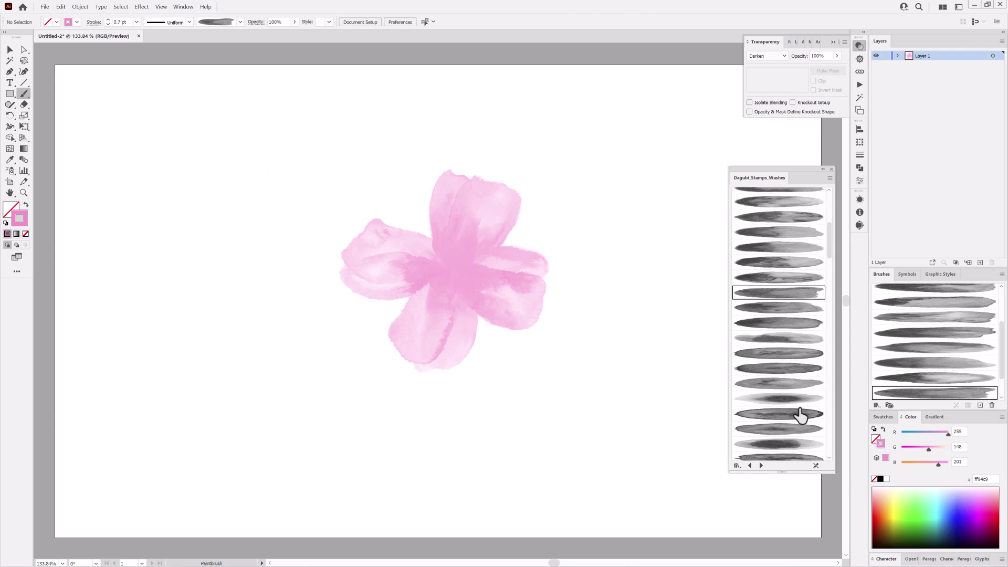
{"action": "scroll", "coordinate": [801, 415], "scroll_direction": "down", "scroll_amount": 3}
{"action": "left_click", "coordinate": [796, 435]}
{"action": "left_click_drag", "start_coordinate": [491, 232], "coordinate": [522, 192]}
{"action": "left_click_drag", "start_coordinate": [401, 221], "coordinate": [388, 249]}
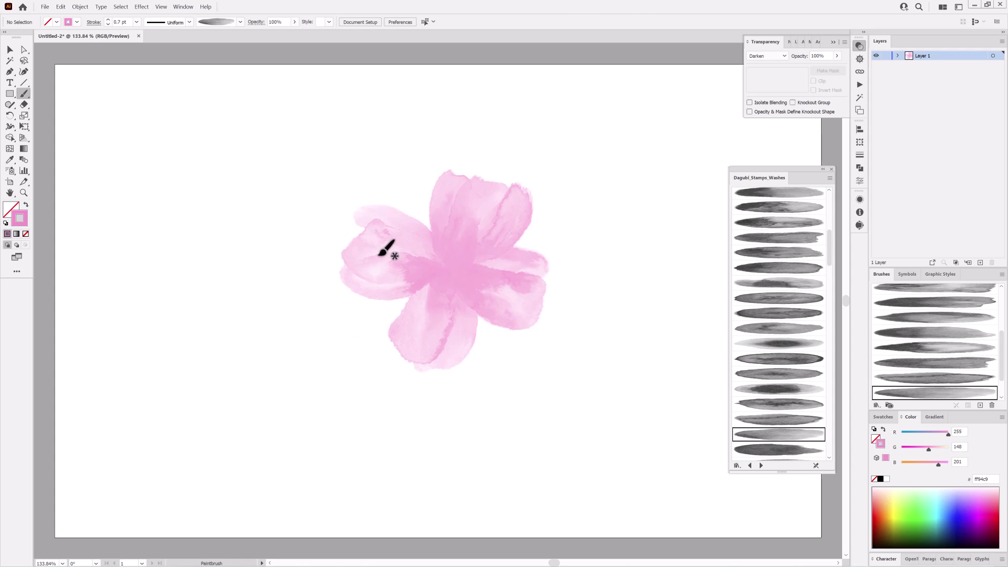
{"action": "scroll", "coordinate": [788, 394], "scroll_direction": "down", "scroll_amount": 3}
- Add further wash strokes to the lower-left, right and left petals
{"action": "left_click", "coordinate": [785, 354]}
{"action": "left_click_drag", "start_coordinate": [399, 320], "coordinate": [420, 363]}
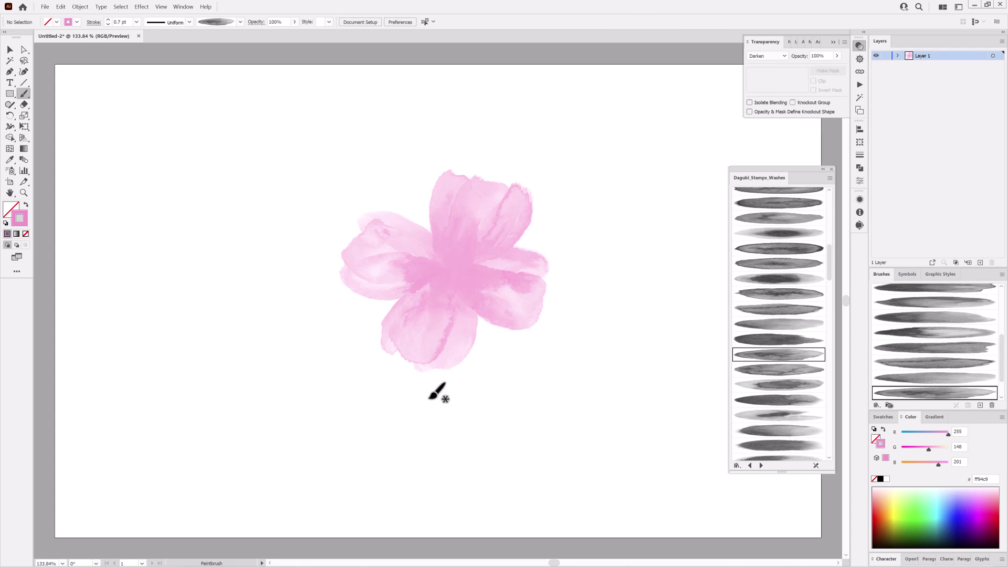
{"action": "left_click", "coordinate": [779, 431]}
{"action": "left_click_drag", "start_coordinate": [545, 303], "coordinate": [532, 333]}
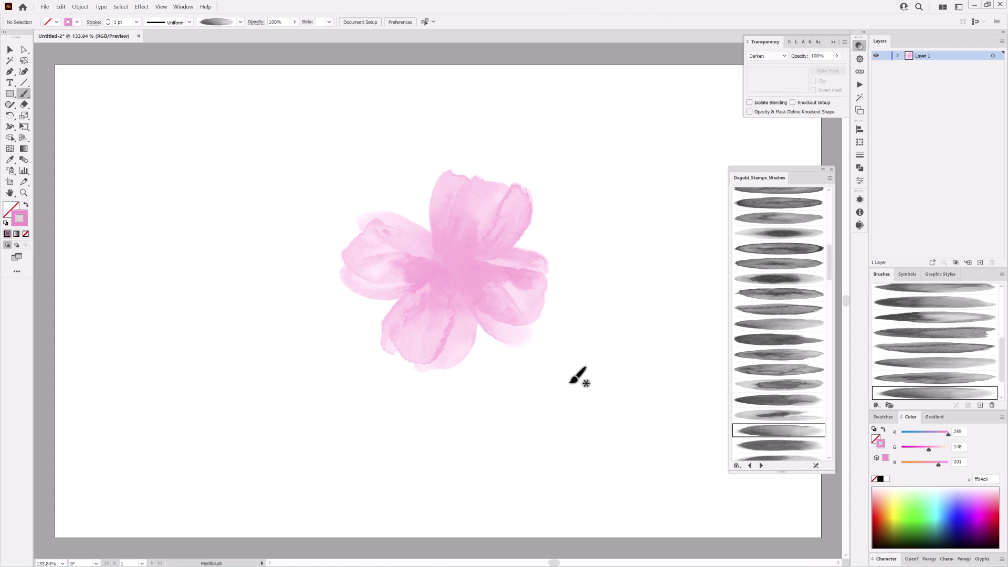
{"action": "left_click_drag", "start_coordinate": [549, 254], "coordinate": [540, 322]}
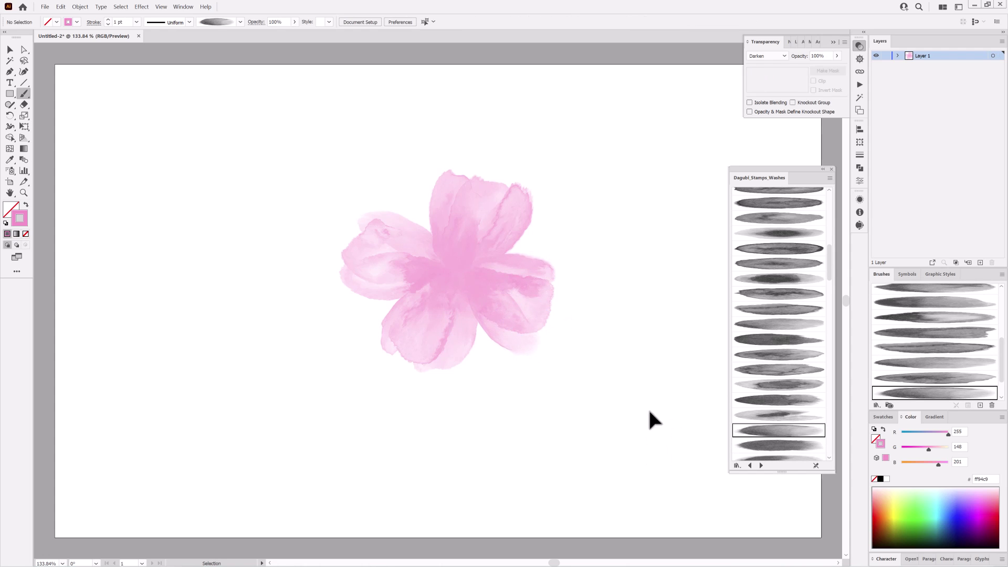
{"action": "left_click_drag", "start_coordinate": [446, 265], "coordinate": [347, 247]}
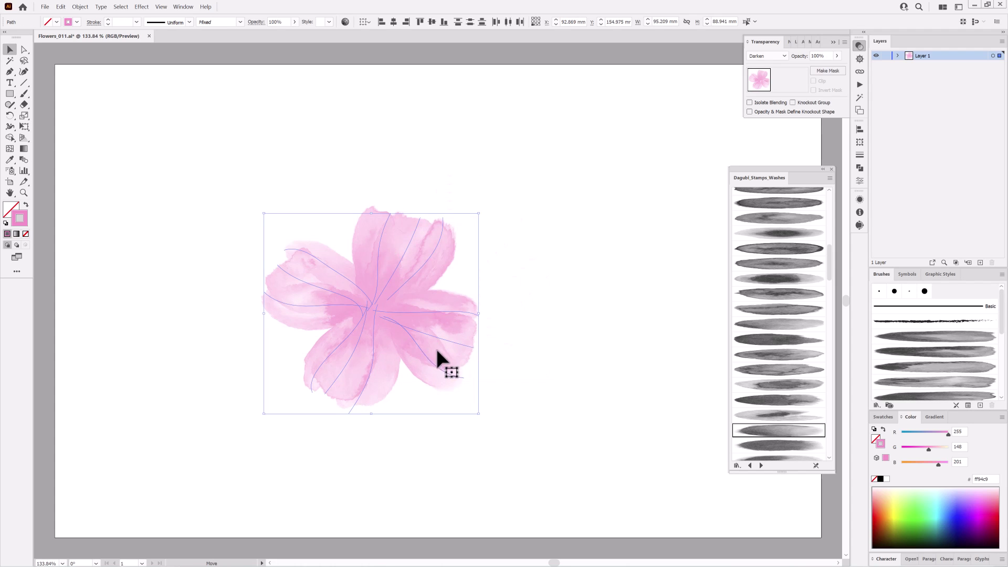
- Reposition a top-petal stroke with the Selection tool
{"action": "left_click", "coordinate": [418, 228]}
{"action": "mouse_move", "coordinate": [419, 228]}
{"action": "left_mouse_down"}
{"action": "mouse_move", "coordinate": [422, 213]}
{"action": "mouse_move", "coordinate": [491, 364]}
{"action": "left_mouse_up"}
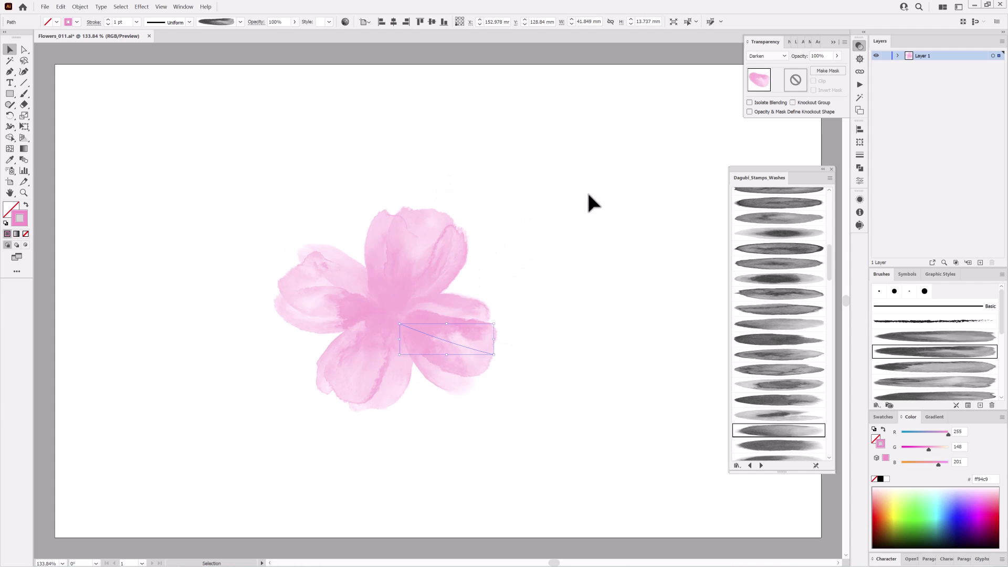
{"action": "left_click_drag", "start_coordinate": [446, 264], "coordinate": [447, 264]}
- Shift the whole flower's pink to ee94c9 by lowering red slightly, then deselect
{"action": "key", "text": "ctrl+a"}
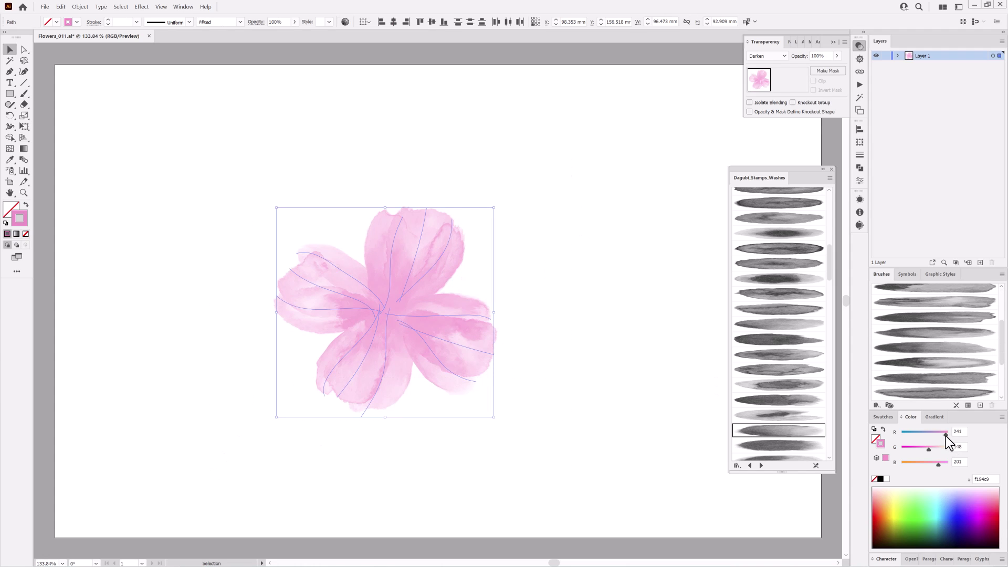
{"action": "left_click_drag", "start_coordinate": [947, 434], "coordinate": [947, 463]}
{"action": "left_click", "coordinate": [161, 225]}
{"action": "key", "text": "b"}
{"action": "scroll", "coordinate": [782, 362], "scroll_direction": "down", "scroll_amount": 4}
- Paint a 2 pt Multiply wash stroke at the flower centre in darker pink
{"action": "left_click", "coordinate": [782, 359]}
{"action": "left_click", "coordinate": [767, 56]}
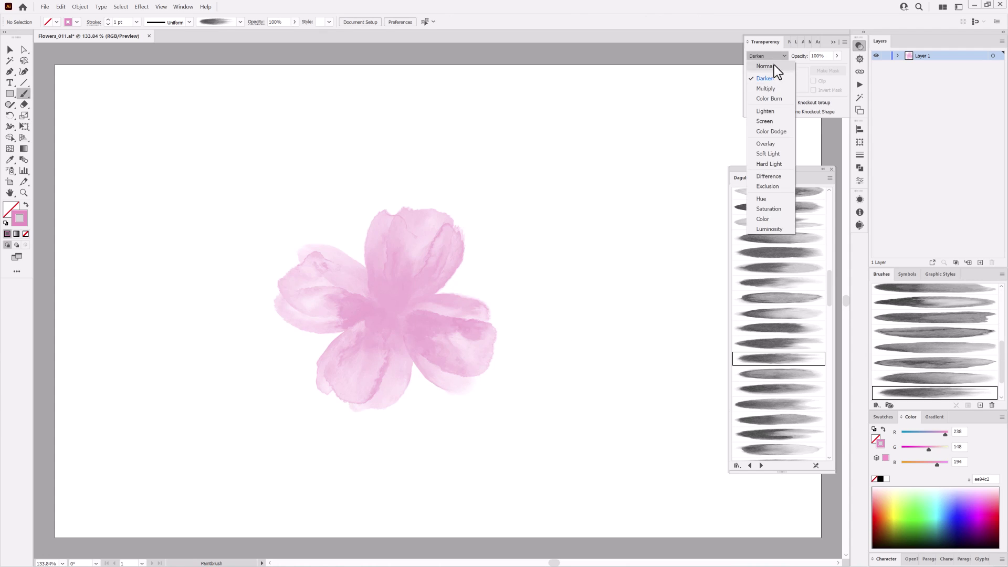
{"action": "left_click_drag", "start_coordinate": [422, 236], "coordinate": [420, 239]}
{"action": "left_click", "coordinate": [108, 20]}
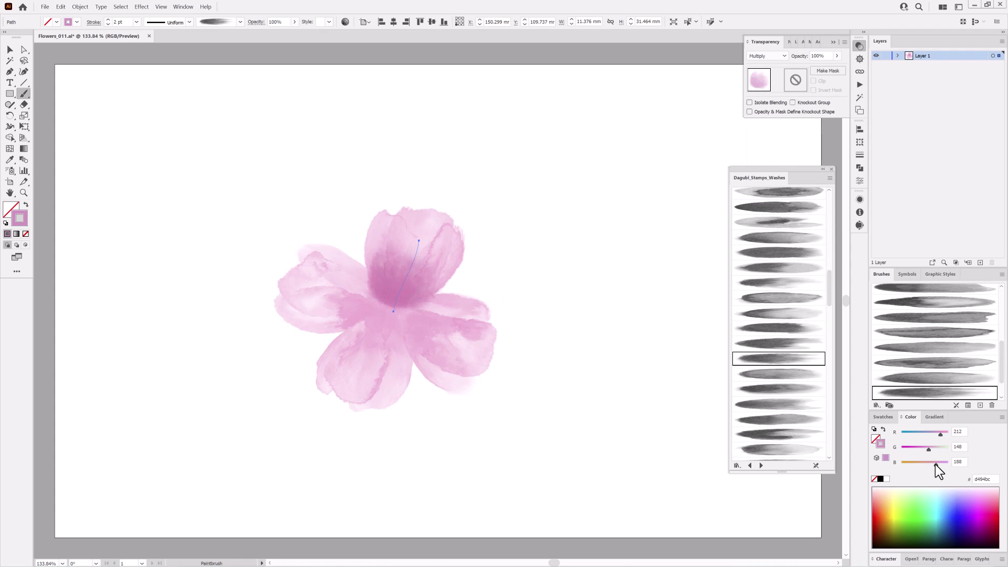
{"action": "left_click_drag", "start_coordinate": [927, 449], "coordinate": [924, 449]}
{"action": "key", "text": "ctrl+shift+a"}
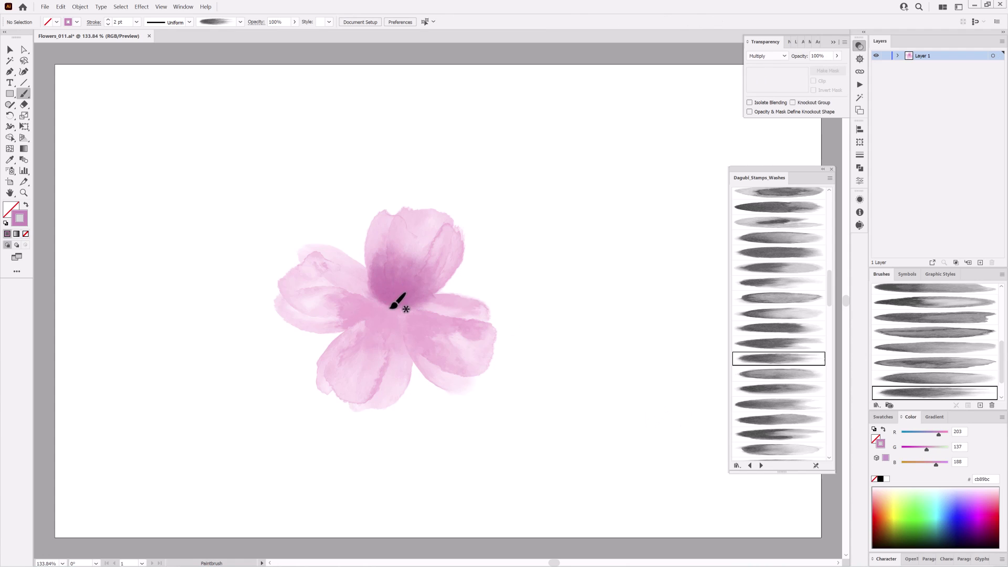
- Add darker pink strokes through the centre toward the lower-right petal
{"action": "left_click_drag", "start_coordinate": [391, 308], "coordinate": [467, 350]}
{"action": "left_click_drag", "start_coordinate": [362, 375], "coordinate": [404, 307]}
{"action": "left_click_drag", "start_coordinate": [320, 275], "coordinate": [396, 322]}
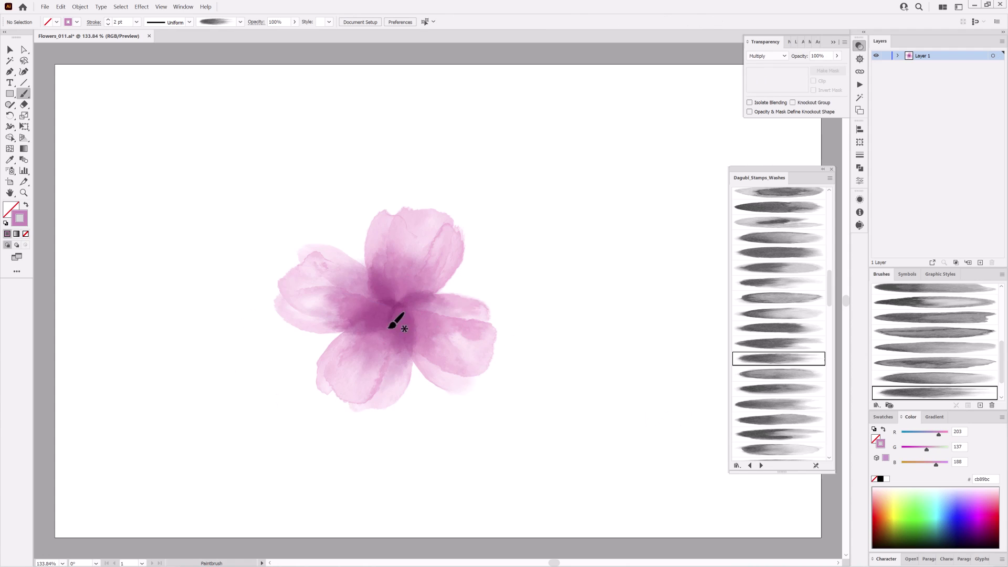
{"action": "key", "text": "ctrl+shift+a"}
- Paint a centre wash stroke with another brush in dark purple 724093
{"action": "left_click_drag", "start_coordinate": [832, 296], "coordinate": [830, 424]}
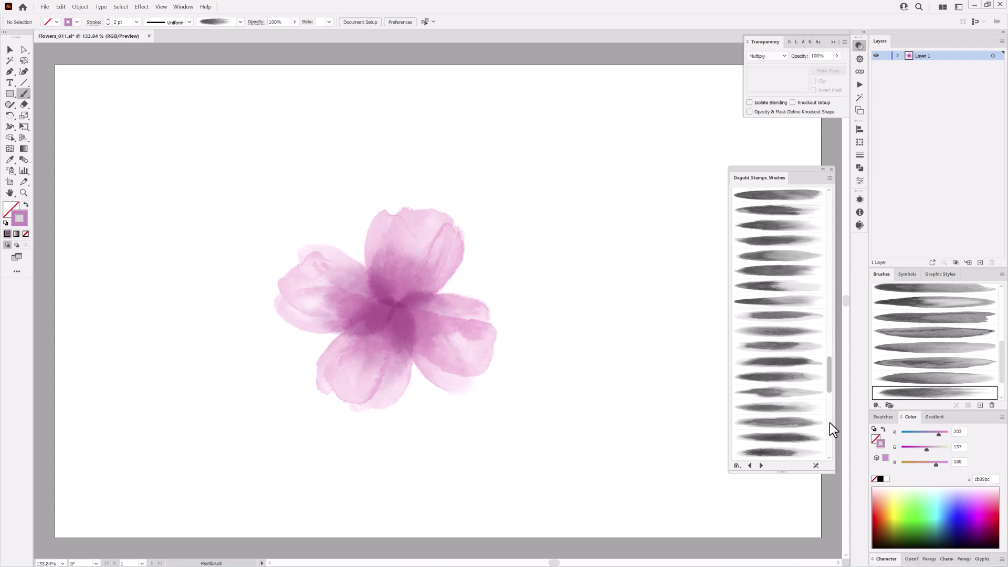
{"action": "left_click", "coordinate": [781, 283]}
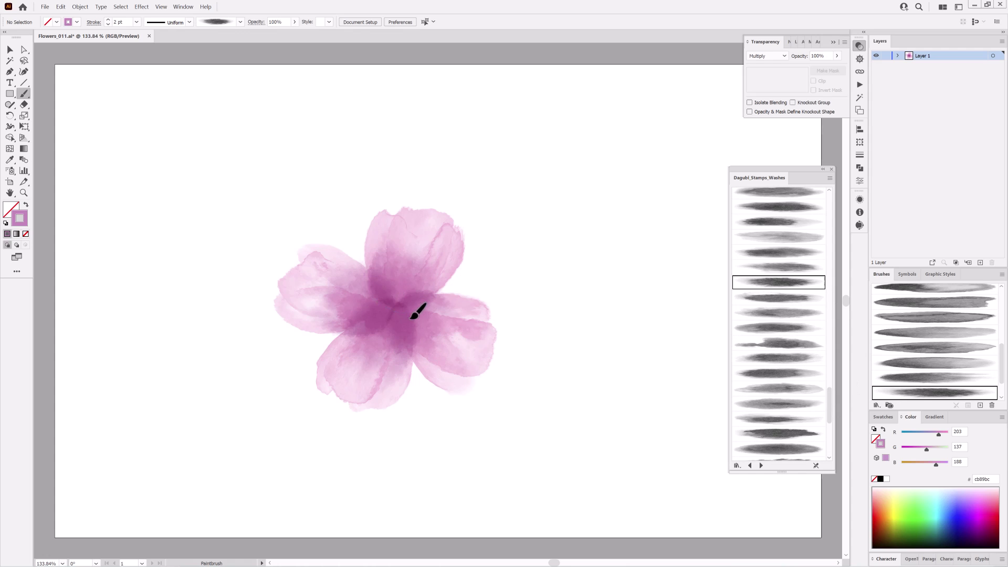
{"action": "left_click_drag", "start_coordinate": [413, 317], "coordinate": [374, 300]}
{"action": "left_click_drag", "start_coordinate": [927, 449], "coordinate": [912, 449]}
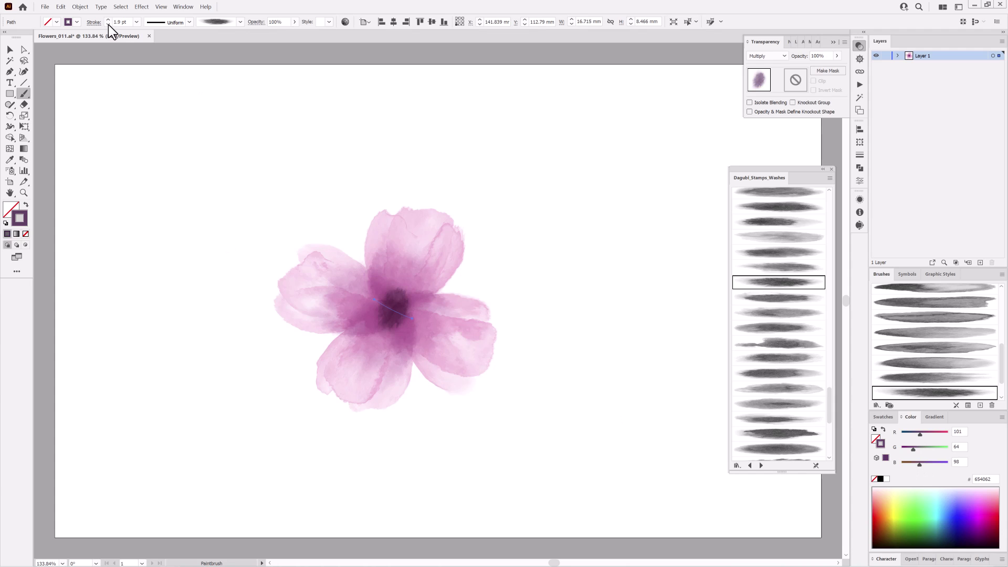
{"action": "left_click", "coordinate": [178, 222], "text": "ctrl"}
- Load the Noise_Gradient_Transparent library and set a very thin stroke for stamens
{"action": "left_click", "coordinate": [877, 405]}
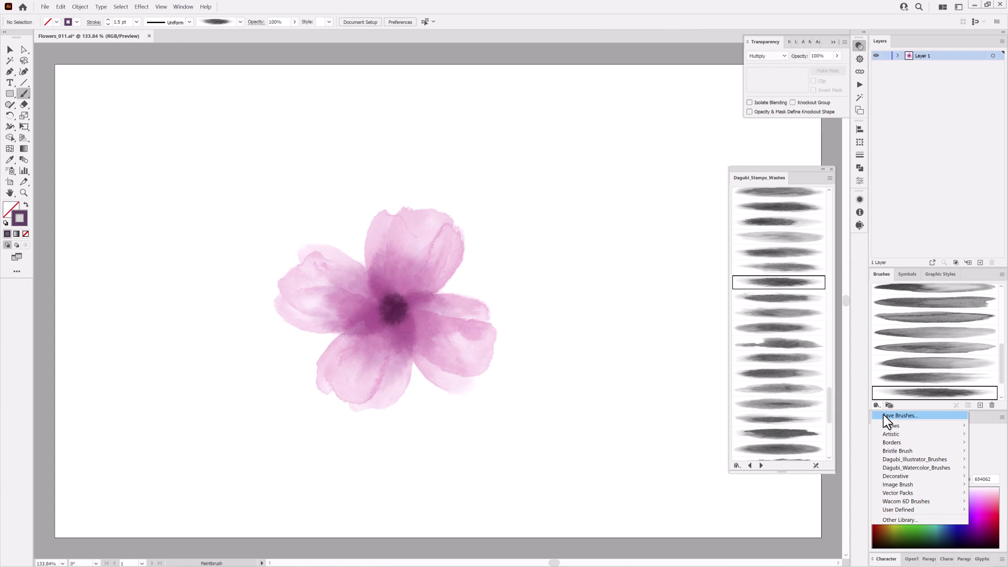
{"action": "left_click", "coordinate": [896, 484]}
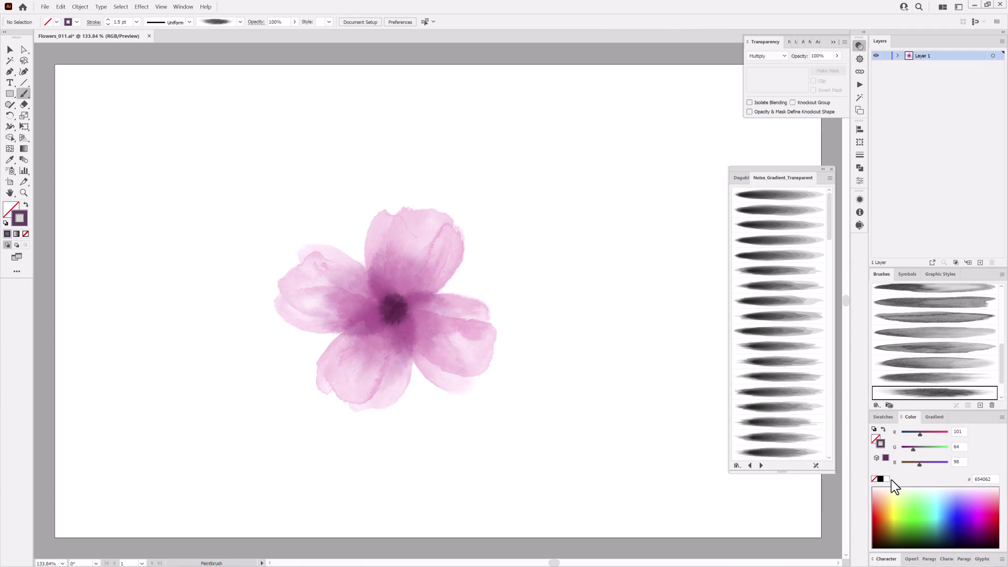
{"action": "scroll", "coordinate": [778, 279], "scroll_direction": "down", "scroll_amount": 1}
{"action": "left_click", "coordinate": [773, 282]}
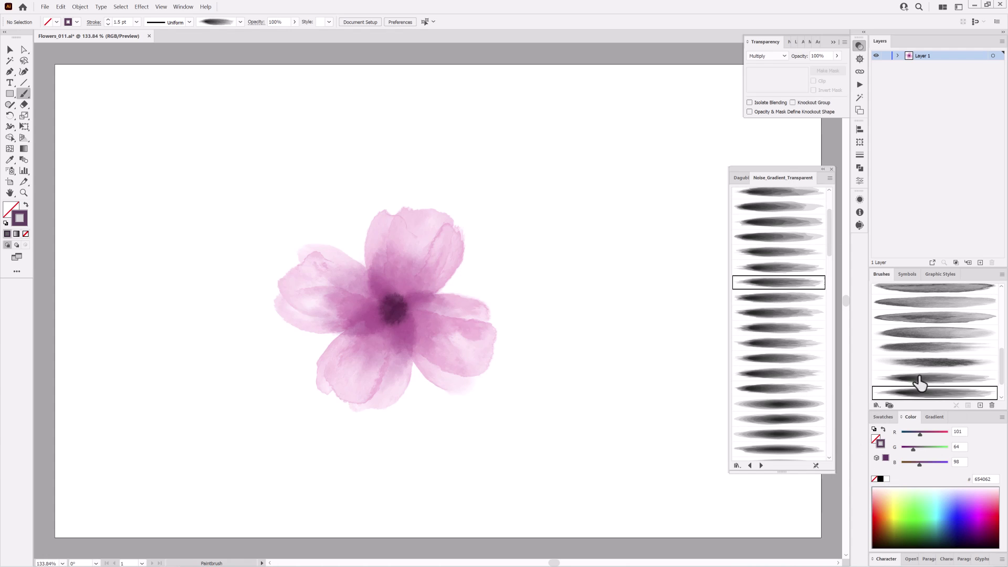
{"action": "left_click", "coordinate": [136, 22]}
{"action": "left_click_drag", "start_coordinate": [439, 363], "coordinate": [533, 367]}
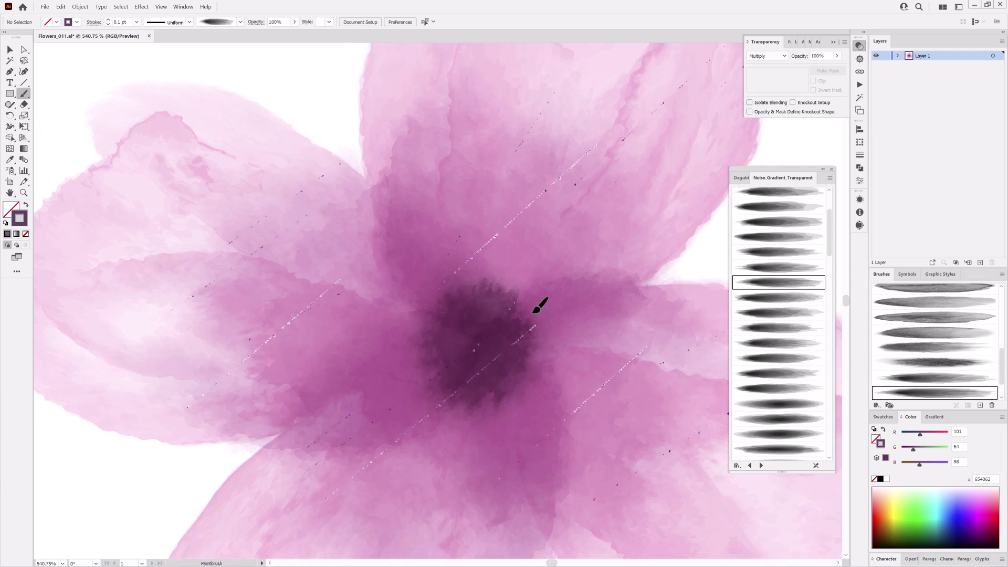
- Paint the first thin stamens outward from the flower centre
{"action": "left_click_drag", "start_coordinate": [514, 328], "coordinate": [566, 261]}
{"action": "left_click", "coordinate": [788, 297]}
{"action": "mouse_move", "coordinate": [469, 322]}
{"action": "left_mouse_down"}
{"action": "mouse_move", "coordinate": [475, 233]}
{"action": "mouse_move", "coordinate": [344, 273]}
{"action": "mouse_move", "coordinate": [399, 232]}
{"action": "mouse_move", "coordinate": [387, 337]}
{"action": "left_mouse_up"}
{"action": "left_click", "coordinate": [767, 314]}
{"action": "left_click", "coordinate": [794, 329]}
{"action": "scroll", "coordinate": [456, 351], "scroll_direction": "down", "scroll_amount": 5}
- Paint more stamens radiating from the centre with other noise gradient brushes
{"action": "left_click", "coordinate": [778, 342]}
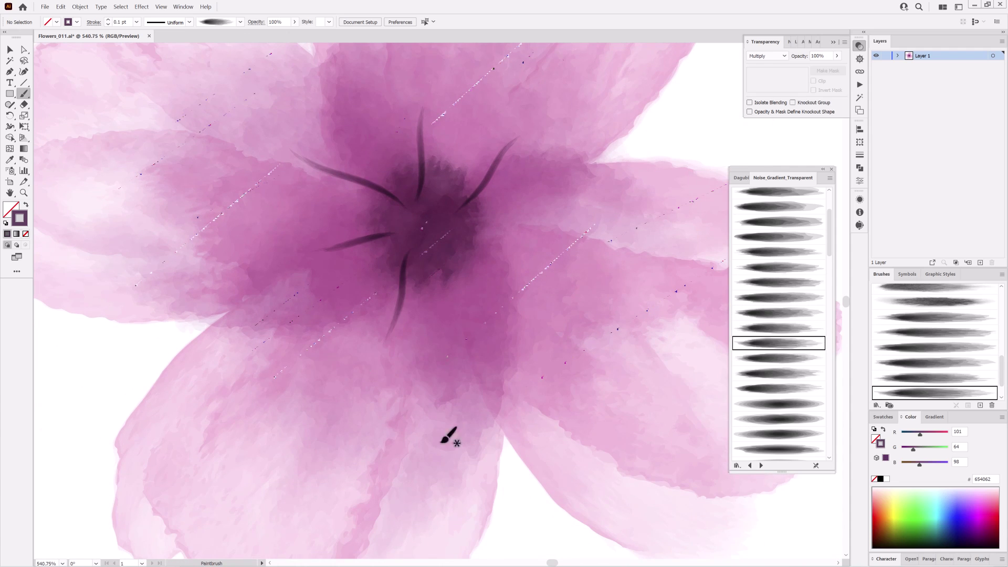
{"action": "left_click", "coordinate": [777, 358]}
{"action": "left_click_drag", "start_coordinate": [448, 245], "coordinate": [482, 344]}
{"action": "left_click", "coordinate": [797, 373]}
{"action": "left_click_drag", "start_coordinate": [465, 213], "coordinate": [553, 193]}
{"action": "left_click_drag", "start_coordinate": [462, 246], "coordinate": [556, 258]}
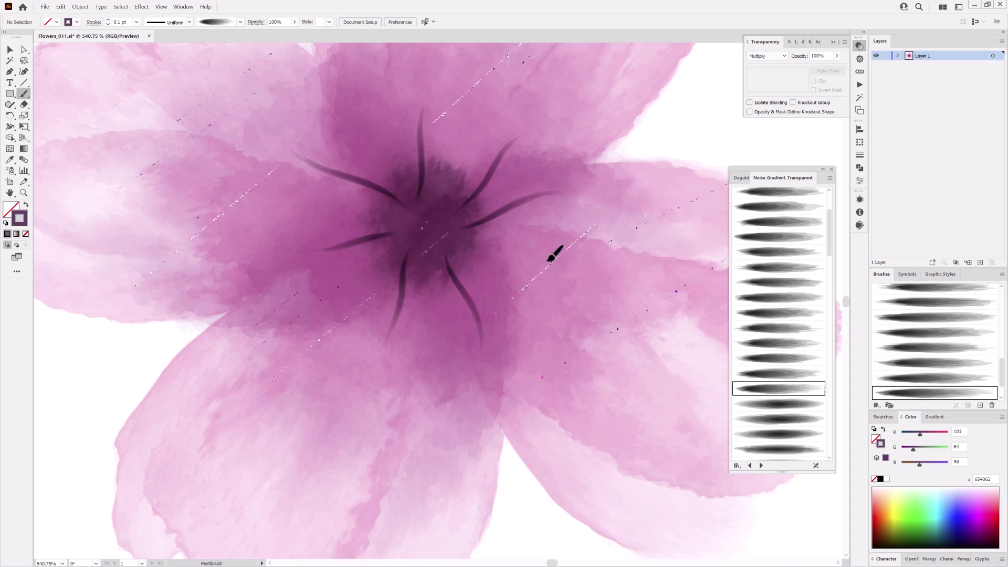
{"action": "left_click_drag", "start_coordinate": [830, 232], "coordinate": [832, 257]}
- Zoom closer, set a 0.5 pt stroke, and paint the first round anther tips
{"action": "left_click", "coordinate": [786, 249]}
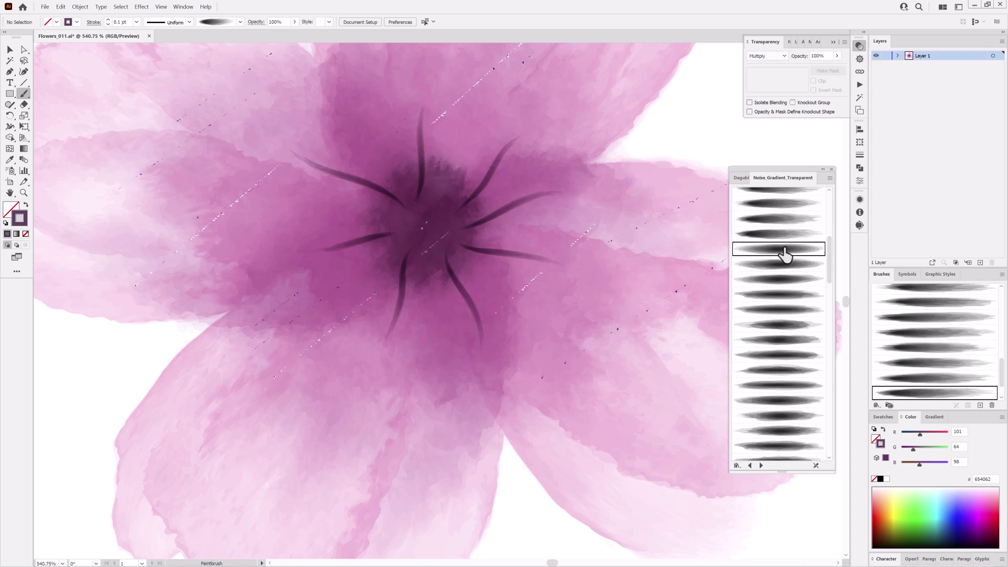
{"action": "key", "text": "ctrl+equal"}
{"action": "mouse_move", "coordinate": [523, 130]}
{"action": "left_mouse_down"}
{"action": "mouse_move", "coordinate": [479, 248]}
{"action": "mouse_move", "coordinate": [487, 281]}
{"action": "left_mouse_up"}
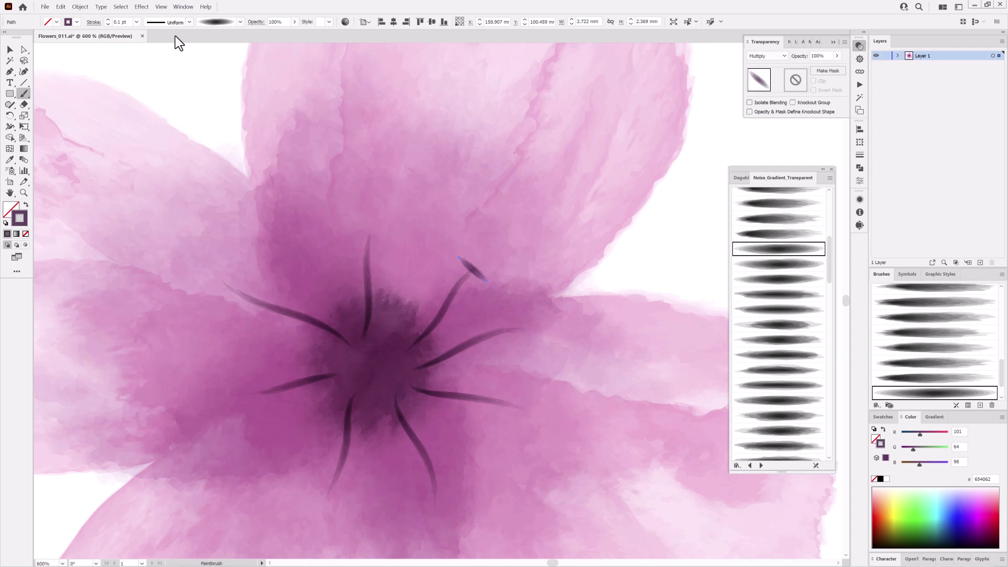
{"action": "left_click", "coordinate": [108, 19]}
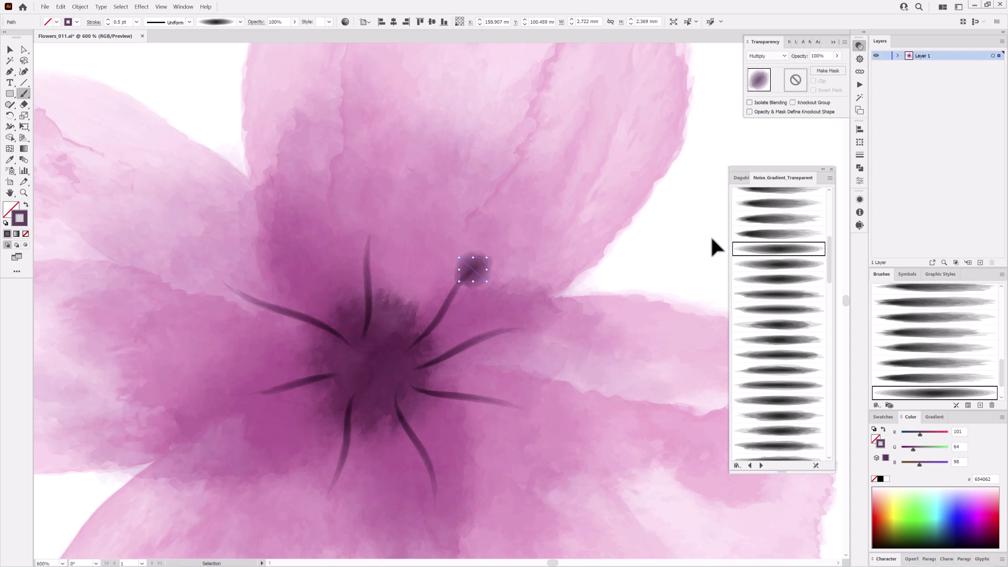
{"action": "left_click", "coordinate": [778, 264]}
{"action": "left_click_drag", "start_coordinate": [512, 325], "coordinate": [520, 332]}
{"action": "left_click", "coordinate": [779, 279]}
{"action": "left_click_drag", "start_coordinate": [505, 401], "coordinate": [514, 408]}
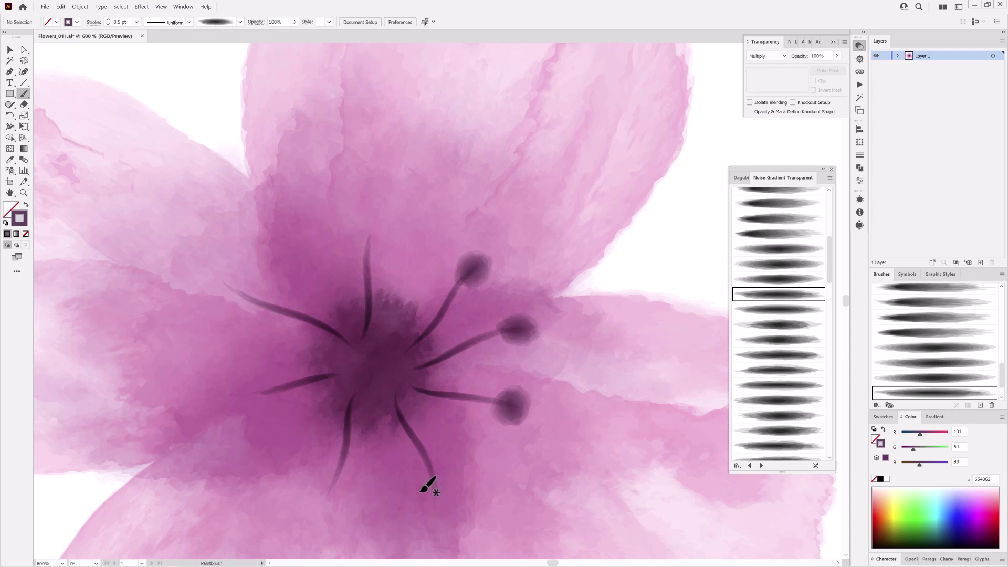
- Paint round anthers on the remaining stamen tips
{"action": "left_click_drag", "start_coordinate": [432, 495], "coordinate": [439, 502]}
{"action": "left_click", "coordinate": [778, 324]}
{"action": "left_click_drag", "start_coordinate": [328, 484], "coordinate": [336, 493]}
{"action": "left_click_drag", "start_coordinate": [364, 230], "coordinate": [372, 237]}
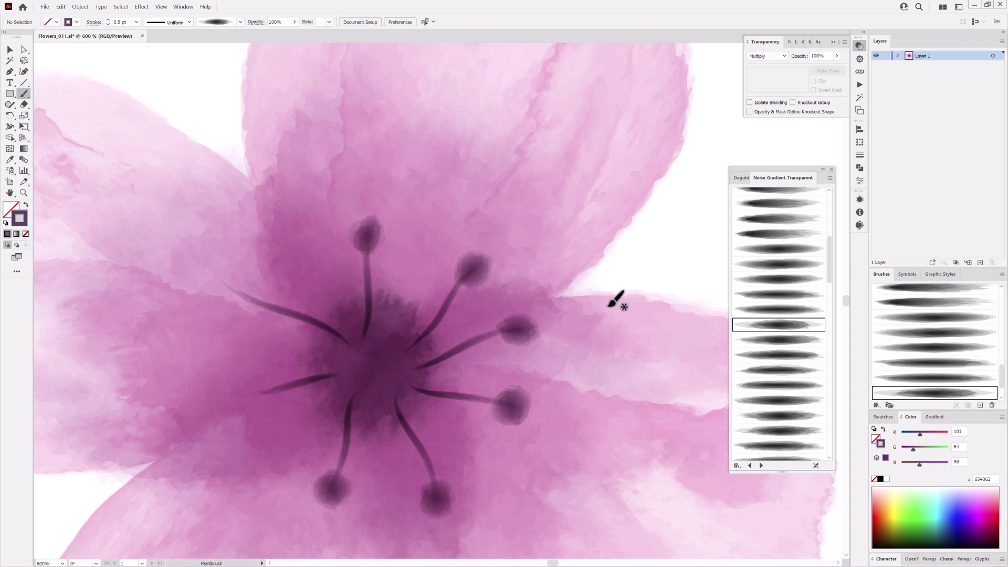
{"action": "left_click", "coordinate": [779, 294]}
{"action": "left_click_drag", "start_coordinate": [224, 281], "coordinate": [231, 288]}
{"action": "left_click_drag", "start_coordinate": [255, 389], "coordinate": [263, 397]}
{"action": "left_click", "coordinate": [536, 453], "text": "ctrl+alt"}
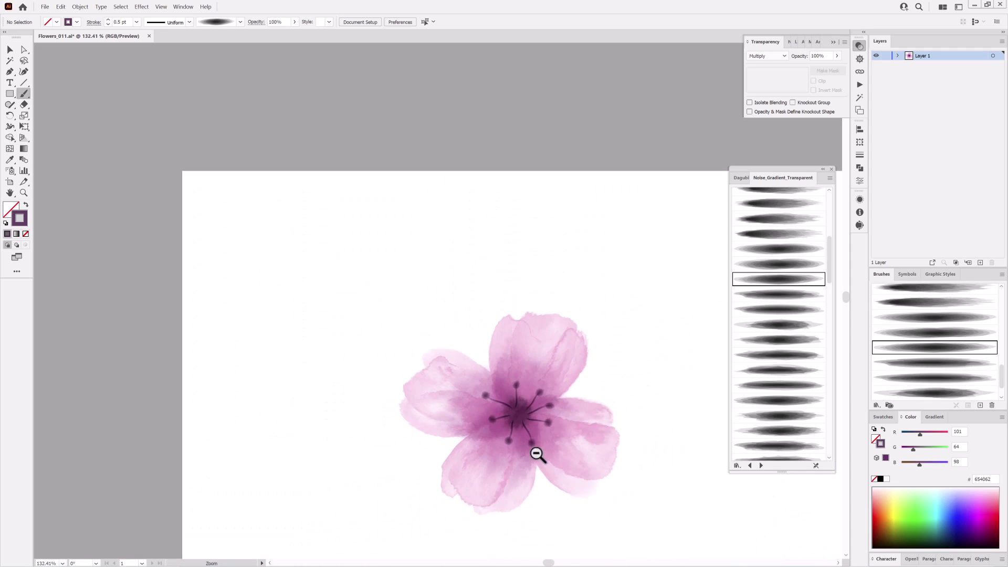
{"action": "left_click_drag", "start_coordinate": [536, 452], "coordinate": [558, 445]}
- Move the stamen paths to Layer 2 and shrink them around the centre with Free Transform
{"action": "left_click", "coordinate": [897, 55]}
{"action": "scroll", "coordinate": [975, 130], "scroll_direction": "down", "scroll_amount": 1}
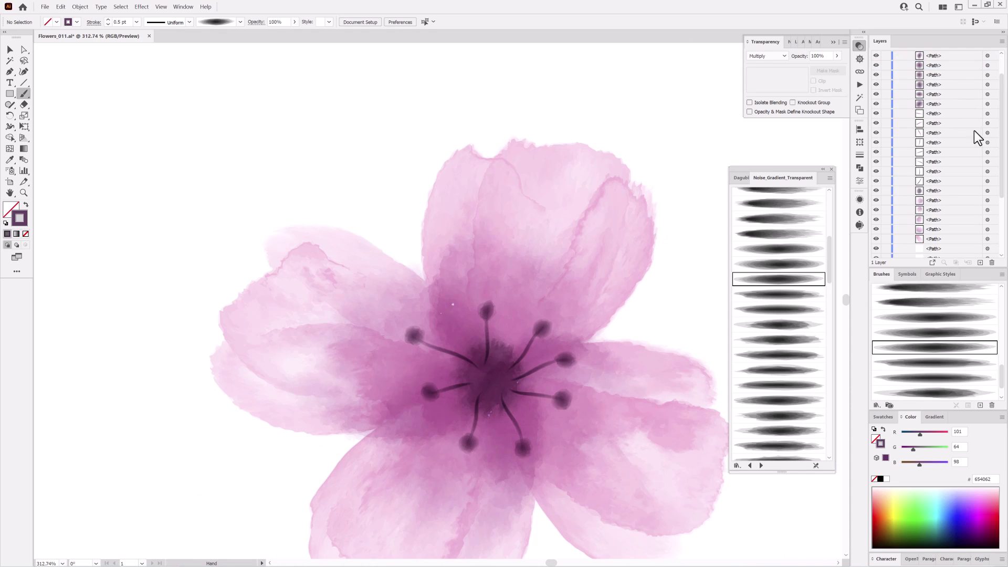
{"action": "left_click", "coordinate": [960, 186], "text": "shift"}
{"action": "left_click", "coordinate": [1002, 41]}
{"action": "left_click", "coordinate": [934, 134]}
{"action": "left_click", "coordinate": [993, 65]}
{"action": "key", "text": "e"}
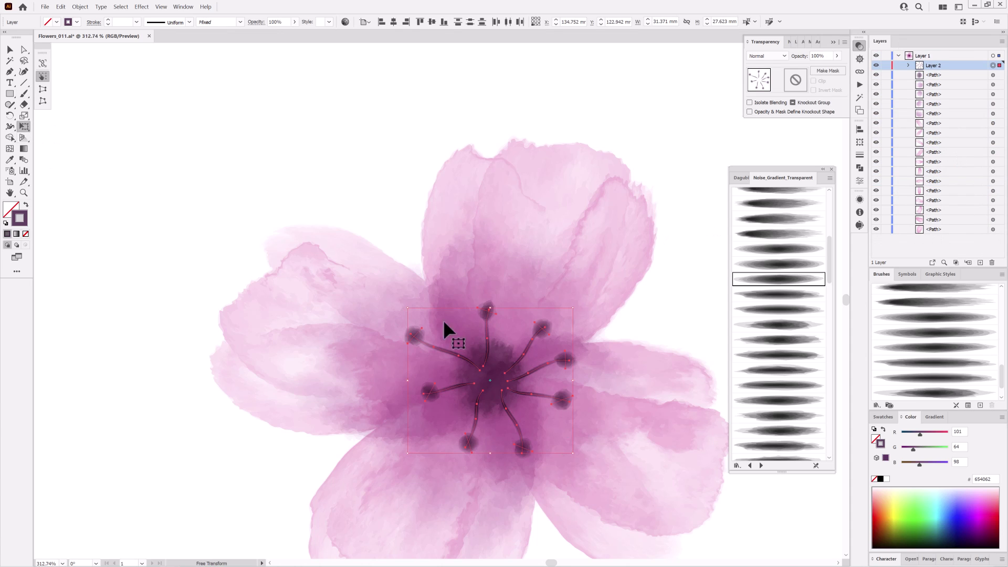
{"action": "left_click_drag", "start_coordinate": [573, 308], "coordinate": [543, 331]}
{"action": "key", "text": "v"}
{"action": "left_click", "coordinate": [120, 292]}
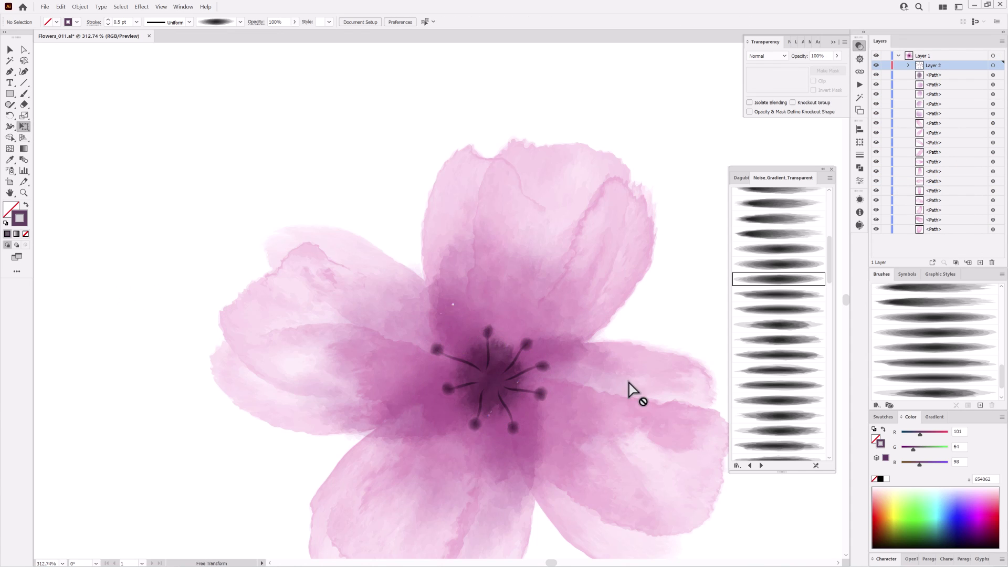
- Paint a 1 pt dark stroke at the flower centre on Layer 1
{"action": "left_click", "coordinate": [961, 75]}
{"action": "key", "text": "b"}
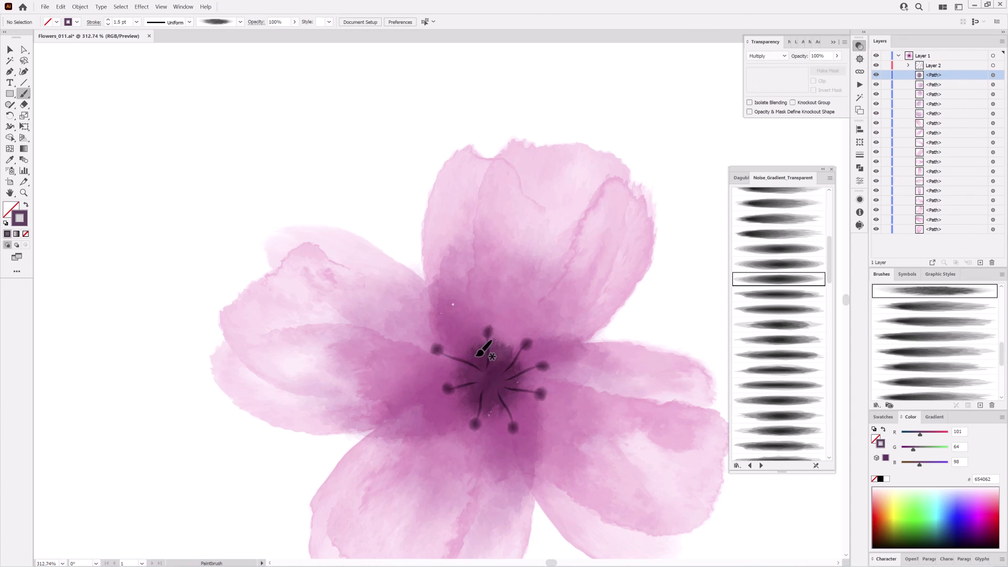
{"action": "left_click_drag", "start_coordinate": [478, 355], "coordinate": [505, 383]}
{"action": "left_click", "coordinate": [108, 24]}
{"action": "key", "text": "ctrl+shift+a"}
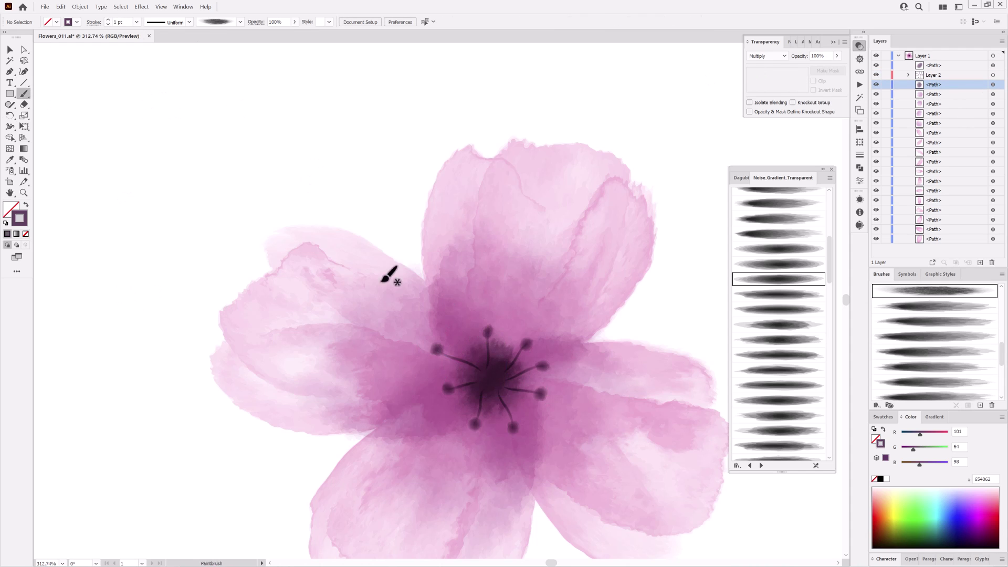
{"action": "scroll", "coordinate": [389, 276], "scroll_direction": "down", "scroll_amount": 3}
{"action": "left_click", "coordinate": [877, 405]}
{"action": "mouse_move", "coordinate": [915, 459]}
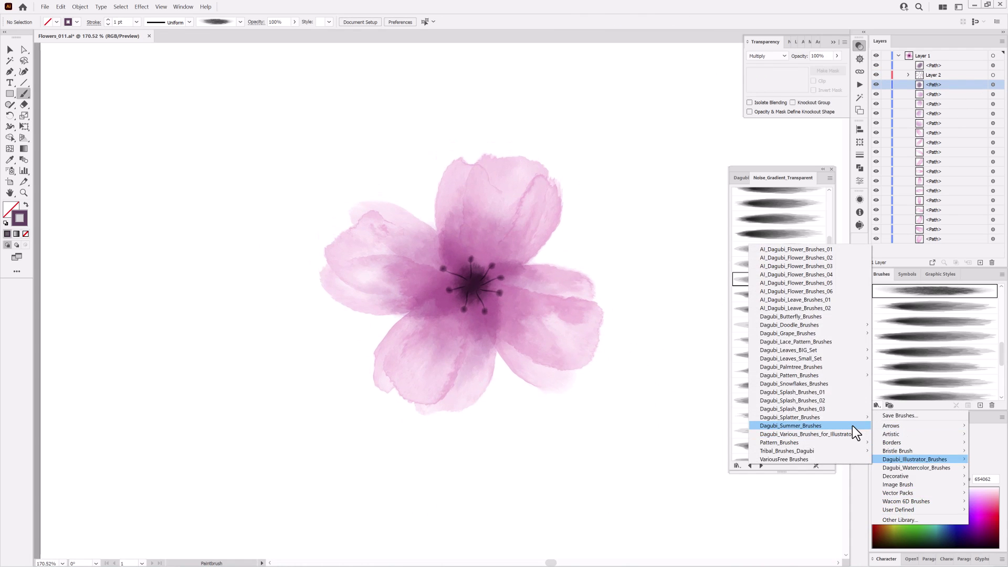
- Spatter dark speckles over the flower centre with a Watercolor Splatter brush
{"action": "left_click", "coordinate": [898, 442]}
{"action": "left_click_drag", "start_coordinate": [827, 239], "coordinate": [827, 444]}
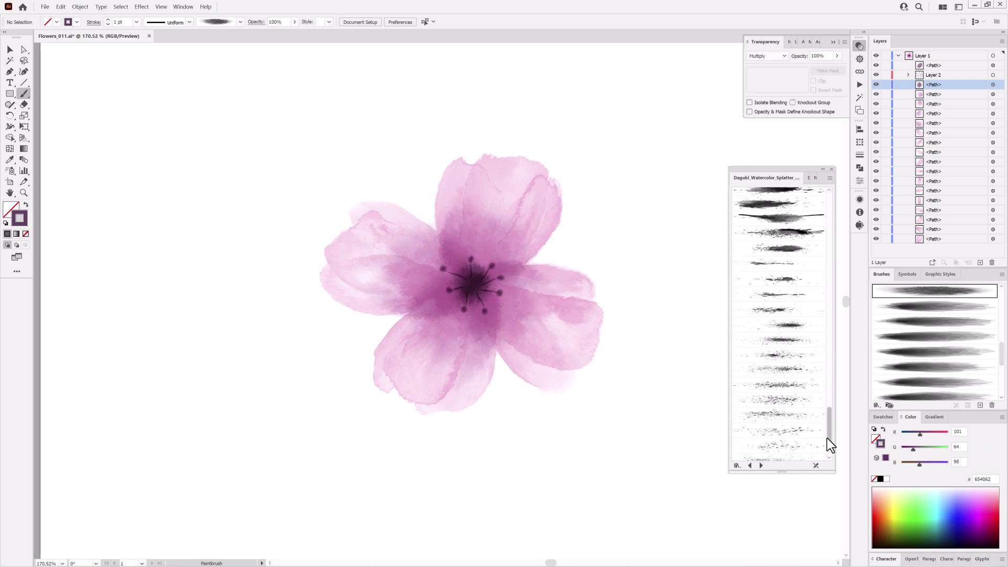
{"action": "left_click", "coordinate": [786, 437]}
{"action": "left_click_drag", "start_coordinate": [462, 254], "coordinate": [512, 309]}
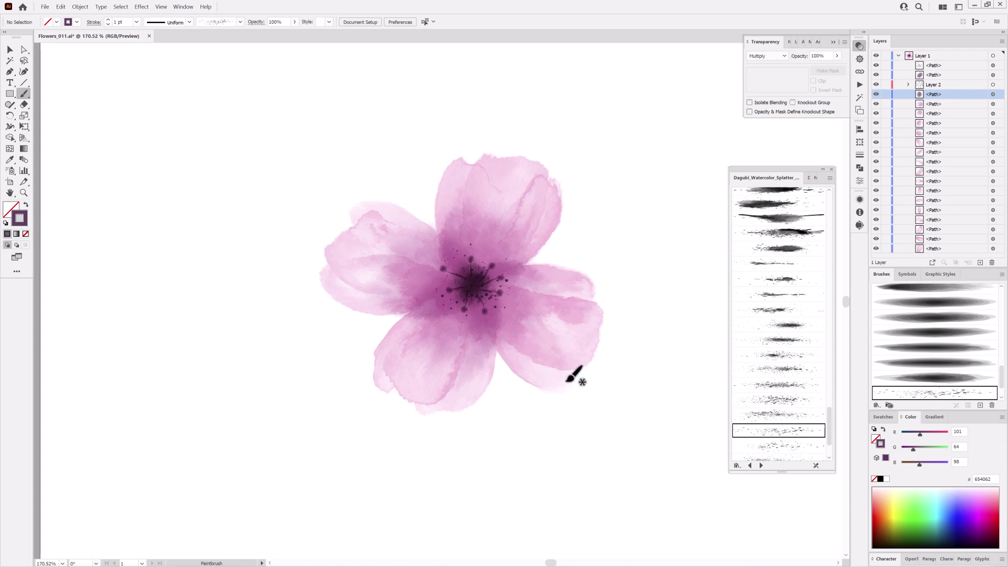
- Paint a deep pink Stamps_Washes wash over the flower centre, then fit the artboard in view
{"action": "left_click", "coordinate": [809, 178]}
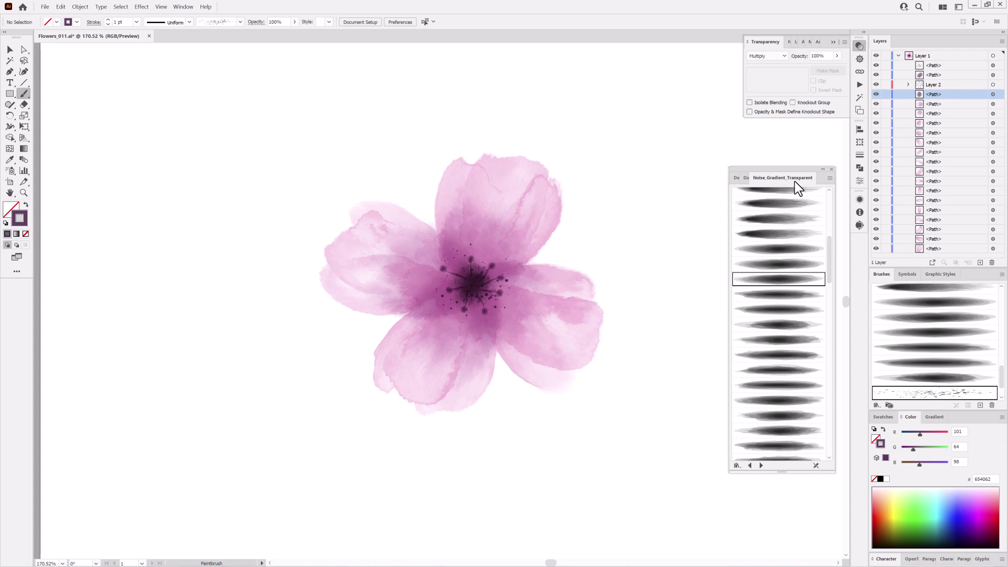
{"action": "left_click", "coordinate": [778, 435]}
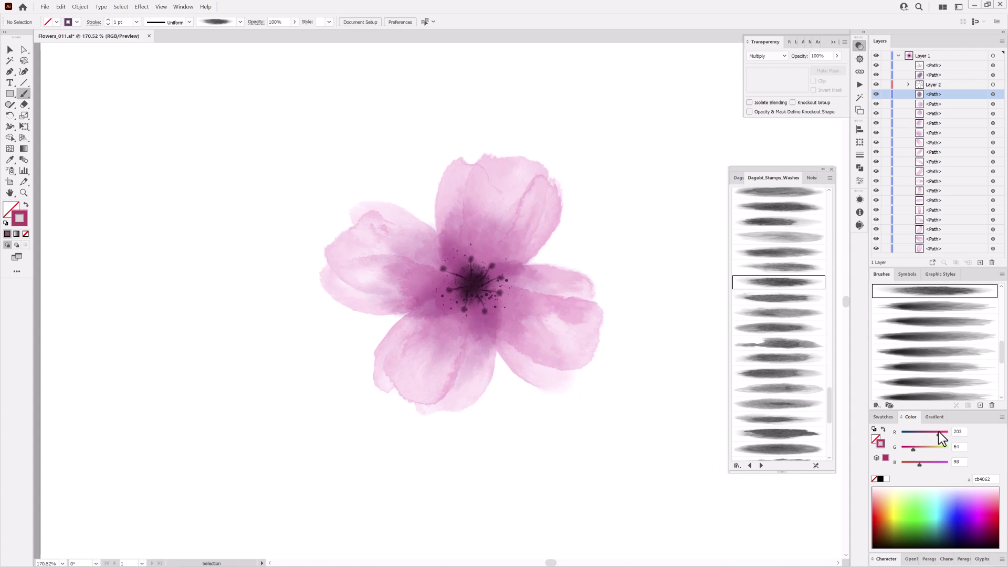
{"action": "left_click_drag", "start_coordinate": [546, 315], "coordinate": [513, 316]}
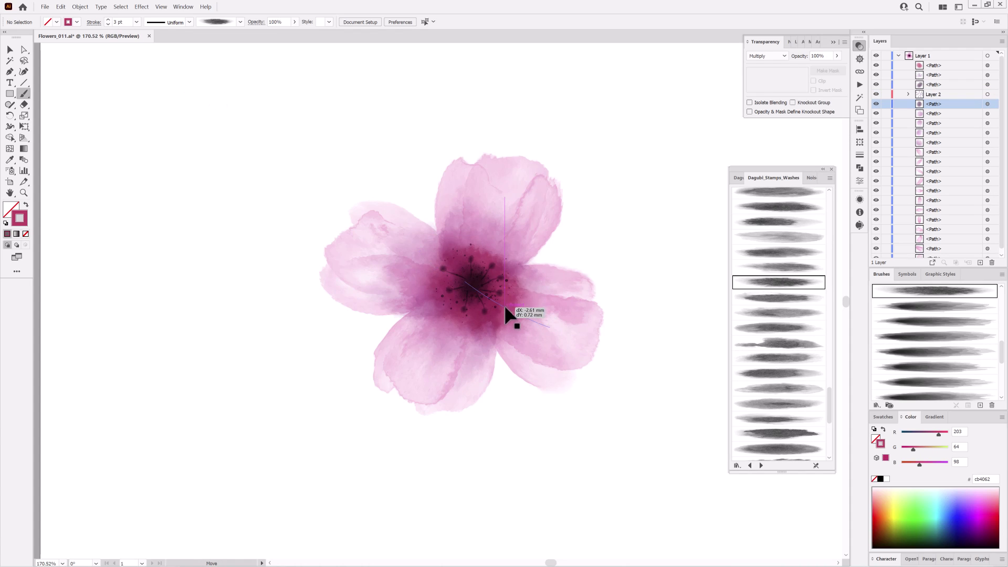
{"action": "left_click", "coordinate": [658, 469], "text": "ctrl+alt"}
{"action": "key", "text": "ctrl+0"}
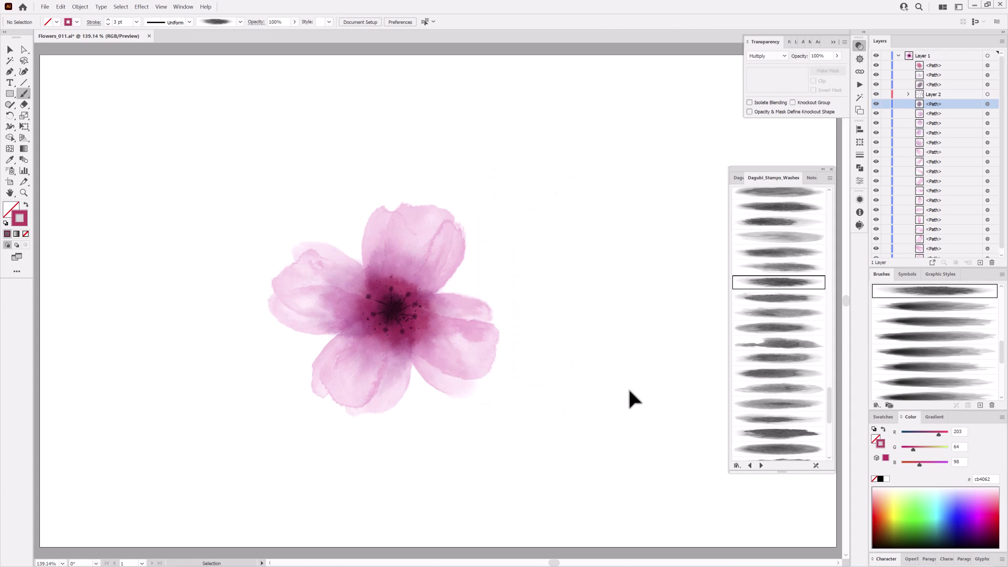
{"action": "left_click", "coordinate": [877, 405]}
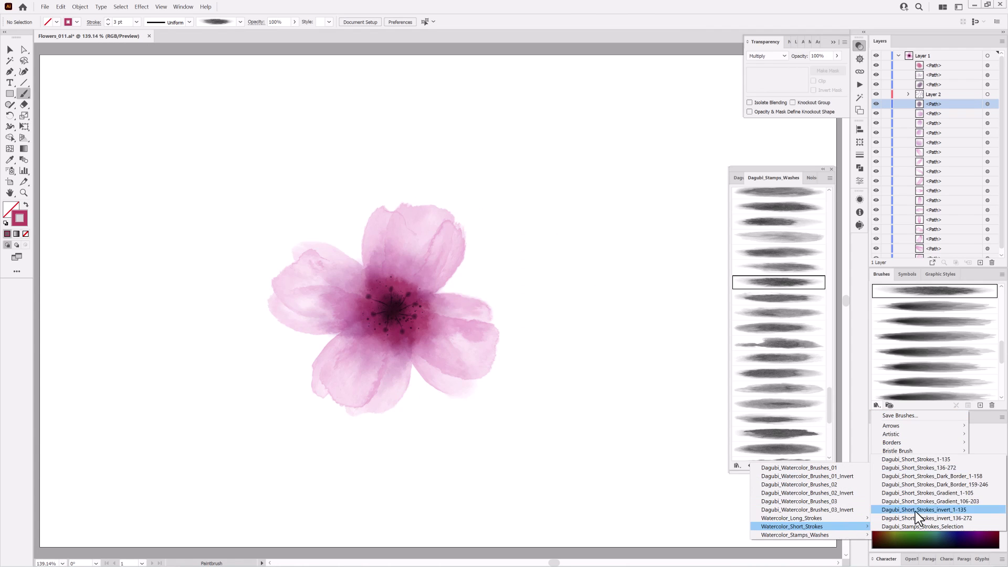
- Open the watercolour short-strokes brush library and select a short-stroke brush
{"action": "left_click", "coordinate": [913, 470]}
{"action": "left_click_drag", "start_coordinate": [829, 203], "coordinate": [829, 423]}
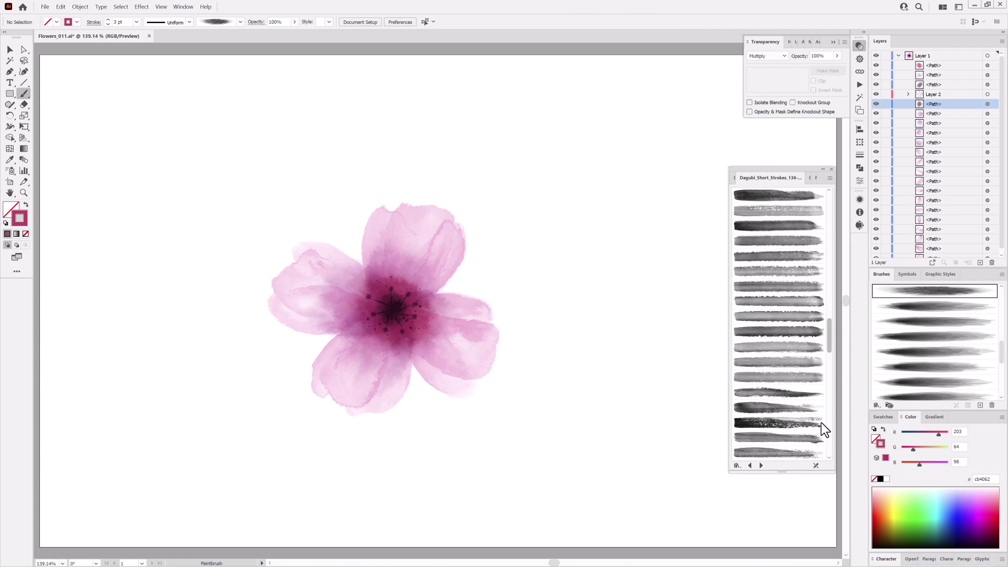
{"action": "scroll", "coordinate": [834, 356], "scroll_direction": "up", "scroll_amount": 3}
{"action": "scroll", "coordinate": [833, 344], "scroll_direction": "up", "scroll_amount": 3}
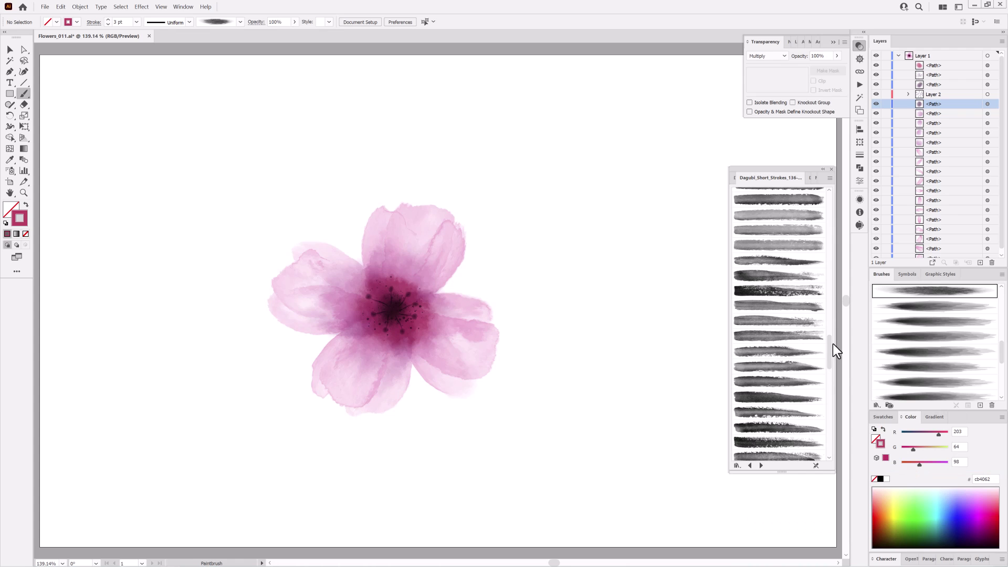
{"action": "left_click", "coordinate": [772, 307]}
{"action": "left_click", "coordinate": [775, 338]}
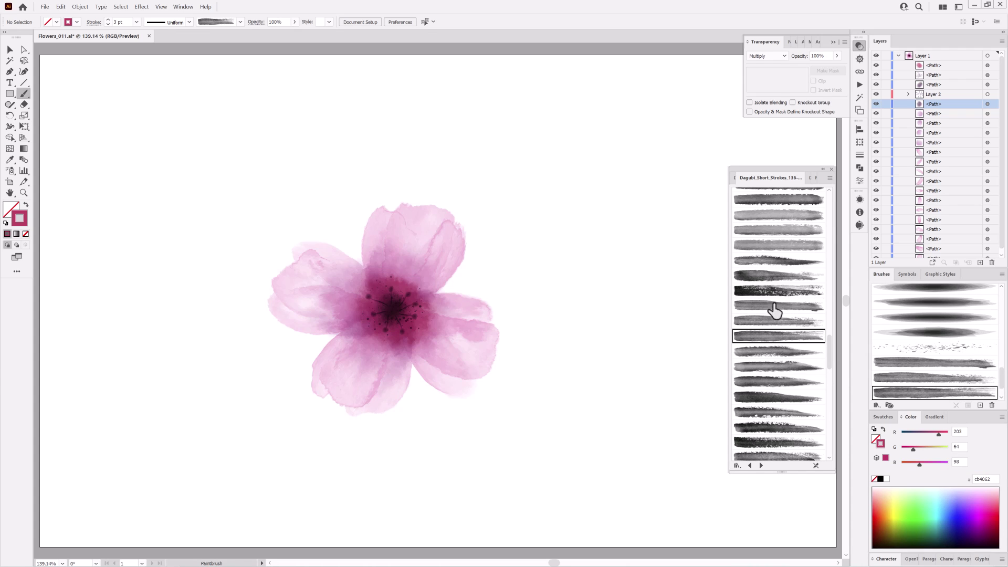
- Set the first short-stroke art brush's width to Pressure
{"action": "double_click", "coordinate": [936, 351]}
{"action": "left_click", "coordinate": [722, 152]}
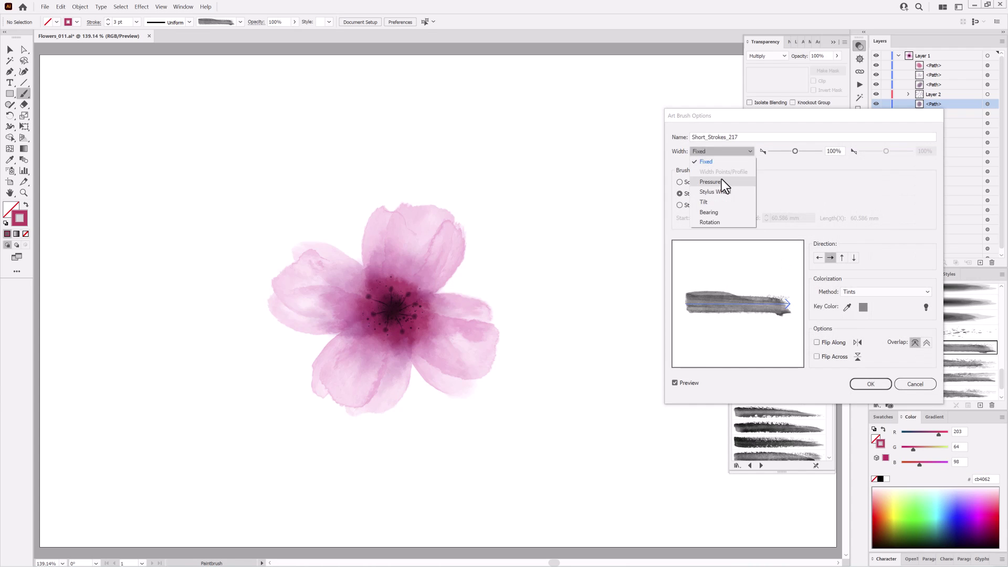
{"action": "left_click", "coordinate": [710, 182]}
{"action": "left_click", "coordinate": [784, 152]}
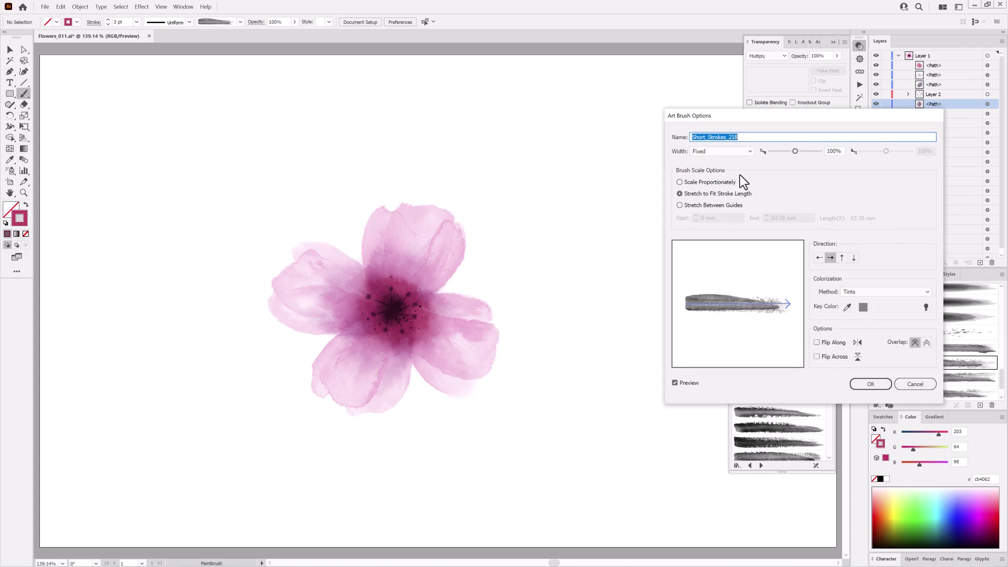
{"action": "left_click", "coordinate": [870, 386]}
- Set two more short-stroke brushes to Pressure width and choose a muted green stroke colour
{"action": "double_click", "coordinate": [938, 383]}
{"action": "left_click", "coordinate": [722, 151]}
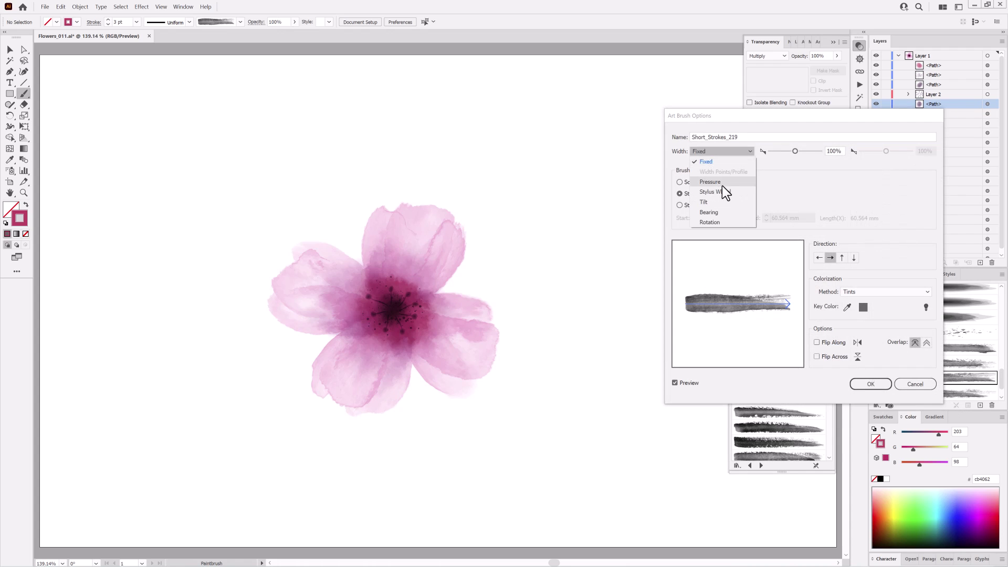
{"action": "left_click", "coordinate": [710, 182]}
{"action": "left_click", "coordinate": [871, 384]}
{"action": "double_click", "coordinate": [935, 394]}
{"action": "left_click", "coordinate": [722, 151]}
{"action": "left_click", "coordinate": [719, 161]}
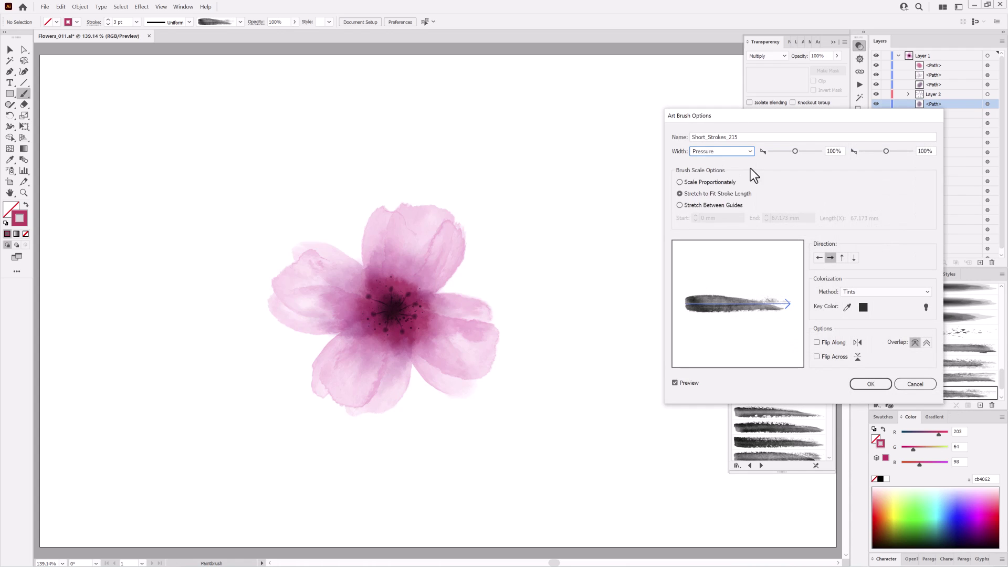
{"action": "left_click", "coordinate": [856, 383]}
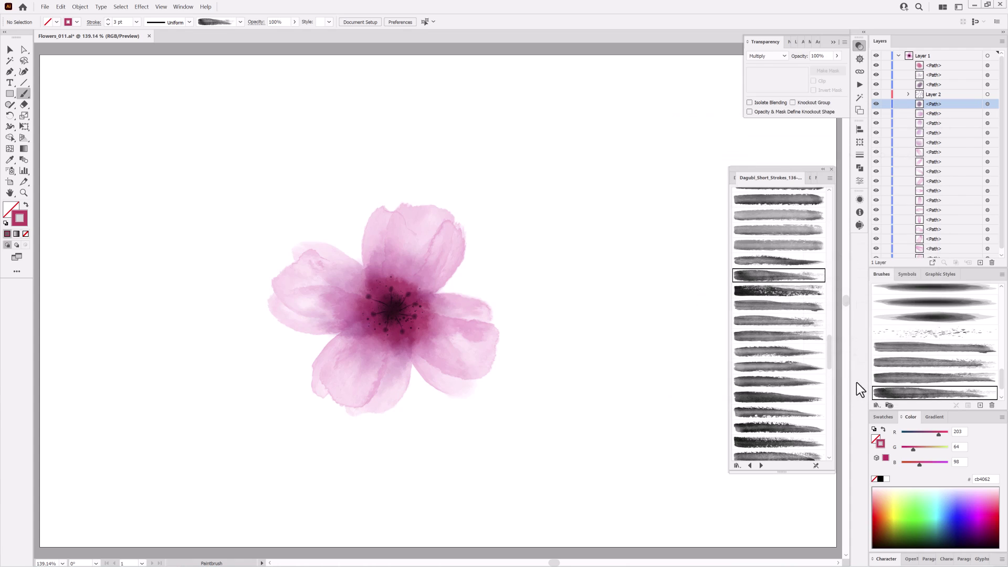
{"action": "left_click", "coordinate": [910, 528]}
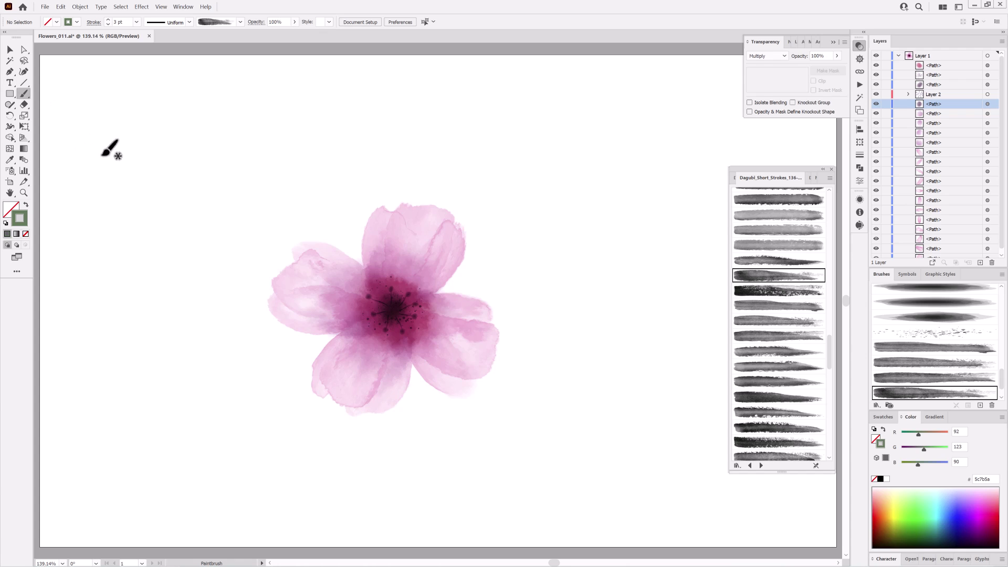
- Paint two green stems right of the flower, deleting and undoing bad strokes
{"action": "key", "text": "Return"}
{"action": "left_click", "coordinate": [507, 342]}
{"action": "left_click_drag", "start_coordinate": [614, 407], "coordinate": [612, 165]}
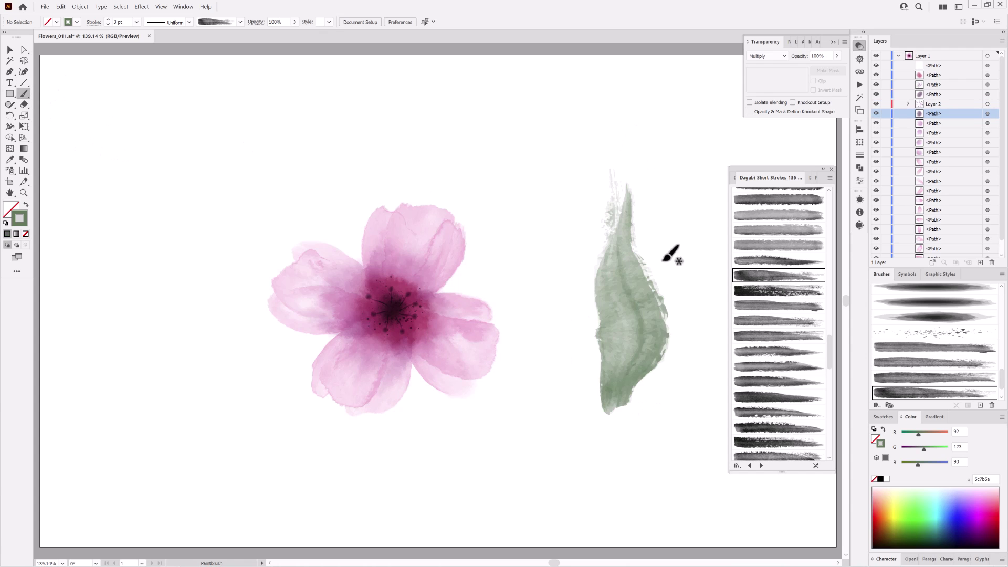
{"action": "left_click", "coordinate": [108, 24]}
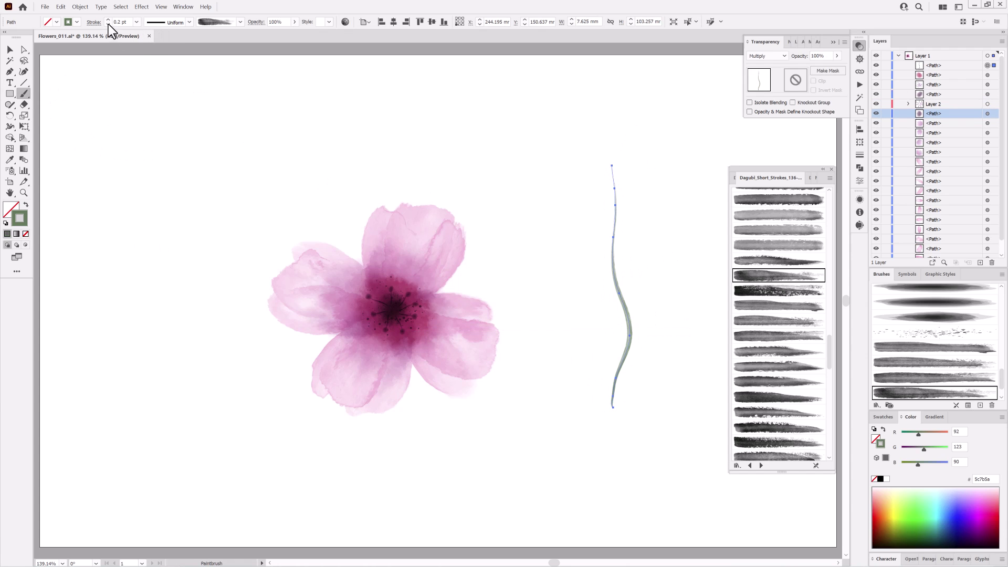
{"action": "key", "text": "Delete"}
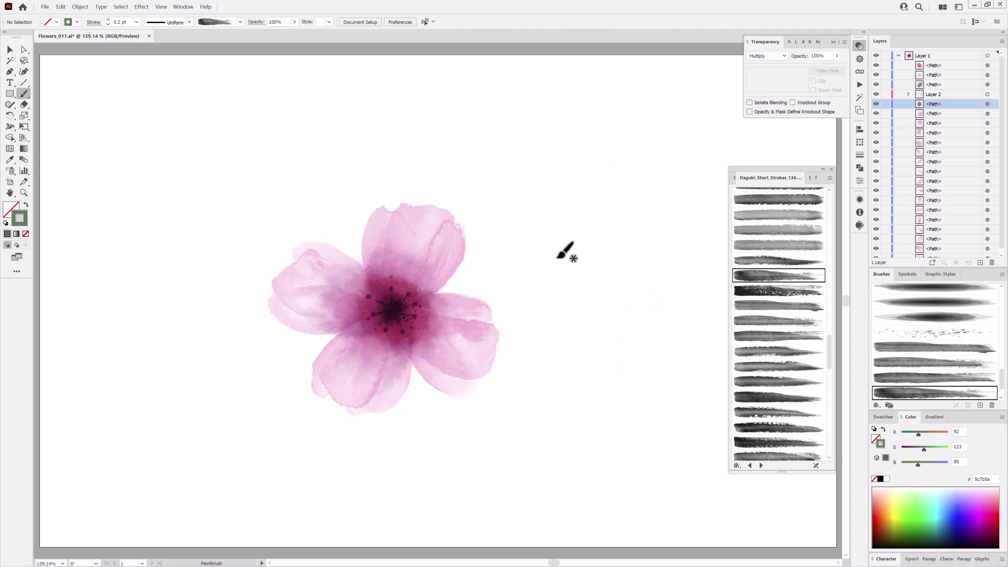
{"action": "left_click_drag", "start_coordinate": [528, 229], "coordinate": [611, 197]}
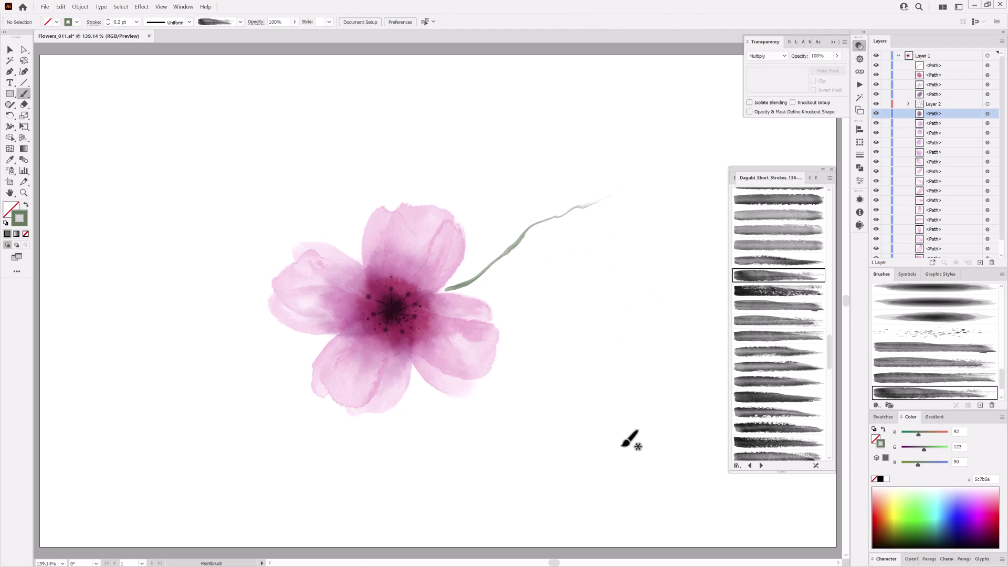
{"action": "left_click", "coordinate": [916, 376]}
{"action": "left_click_drag", "start_coordinate": [603, 381], "coordinate": [604, 380]}
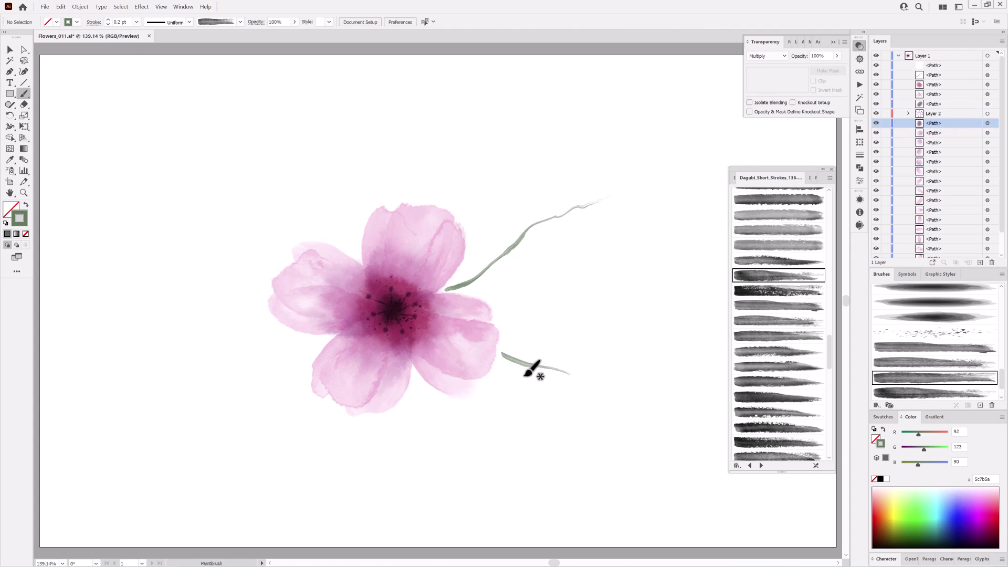
{"action": "key", "text": "ctrl+z"}
{"action": "left_click_drag", "start_coordinate": [500, 354], "coordinate": [584, 389]}
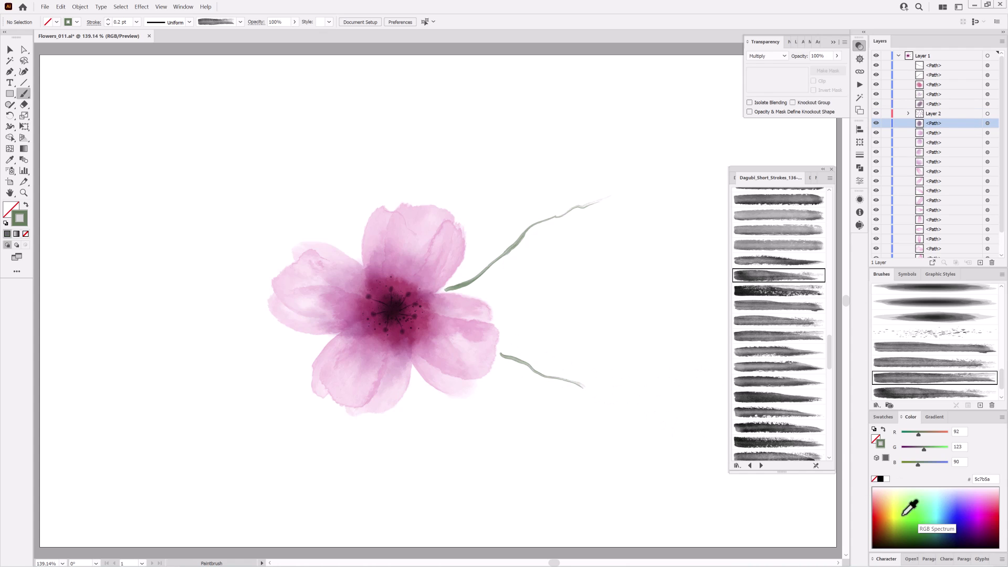
- Paint a pale pink stem to the left of the flower
{"action": "left_click", "coordinate": [892, 509]}
{"action": "mouse_move", "coordinate": [913, 464]}
{"action": "left_mouse_down"}
{"action": "mouse_move", "coordinate": [903, 464]}
{"action": "mouse_move", "coordinate": [936, 434]}
{"action": "left_mouse_up"}
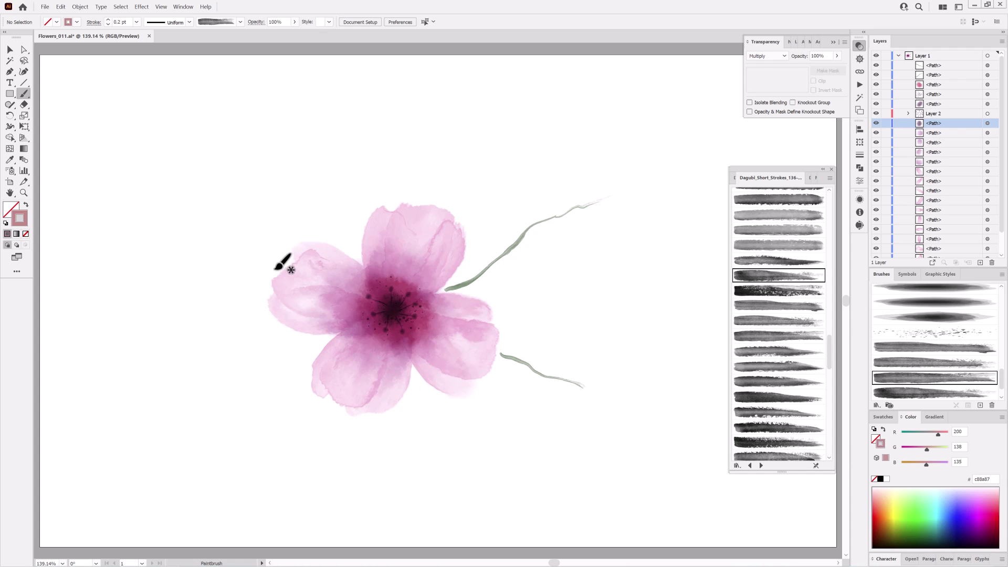
{"action": "left_click_drag", "start_coordinate": [229, 280], "coordinate": [136, 271]}
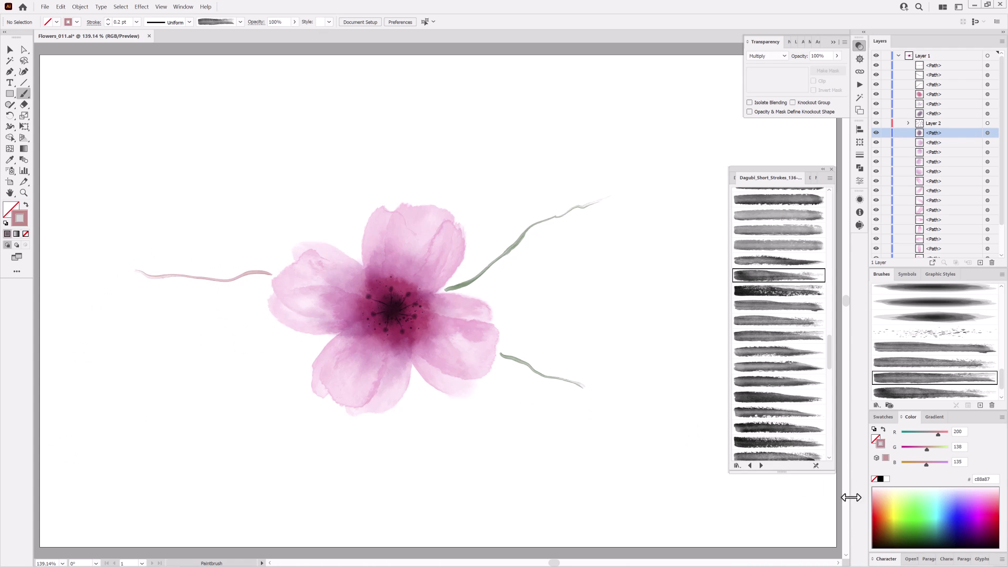
- Paint a mauve stem toward the upper left, undoing two failed attempts
{"action": "left_click", "coordinate": [974, 530]}
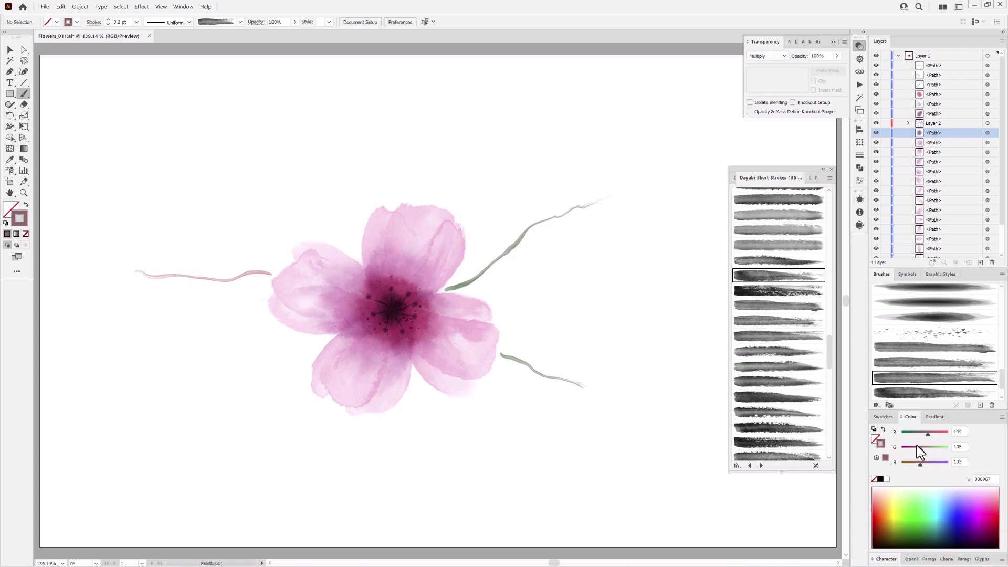
{"action": "left_click_drag", "start_coordinate": [233, 142], "coordinate": [231, 141]}
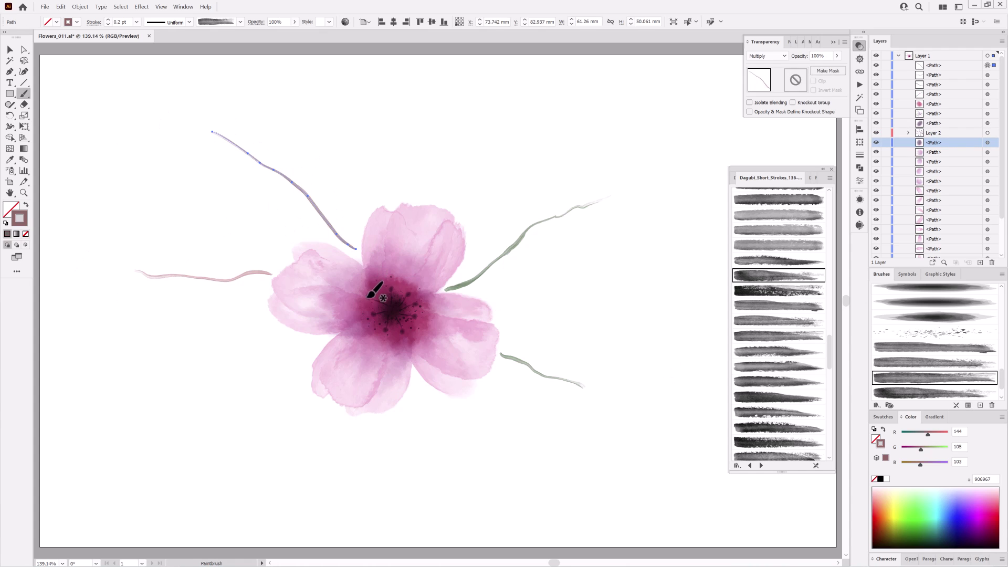
{"action": "key", "text": "ctrl+z"}
{"action": "left_click_drag", "start_coordinate": [273, 168], "coordinate": [212, 143]}
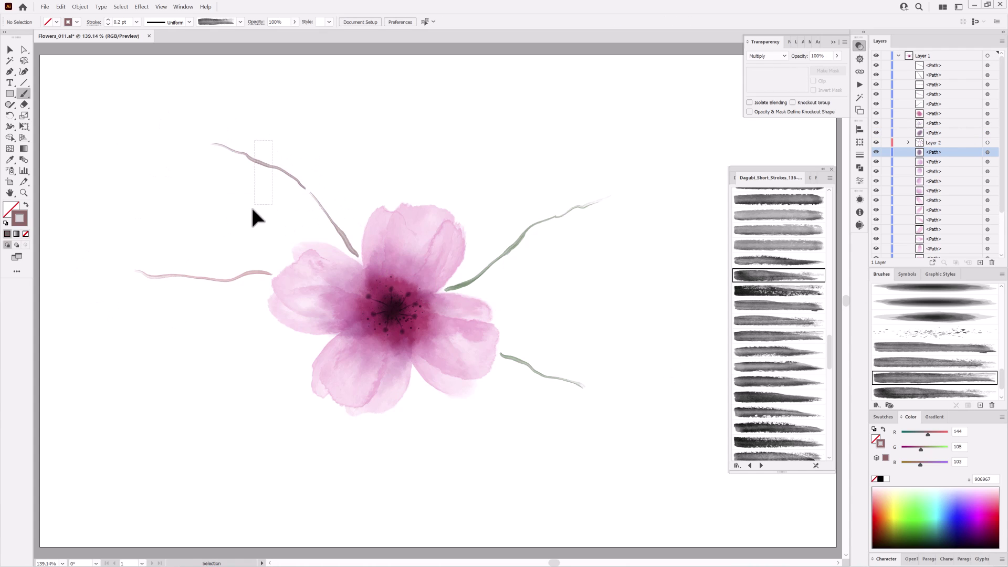
{"action": "key", "text": "ctrl+z"}
{"action": "key", "text": "ctrl+z"}
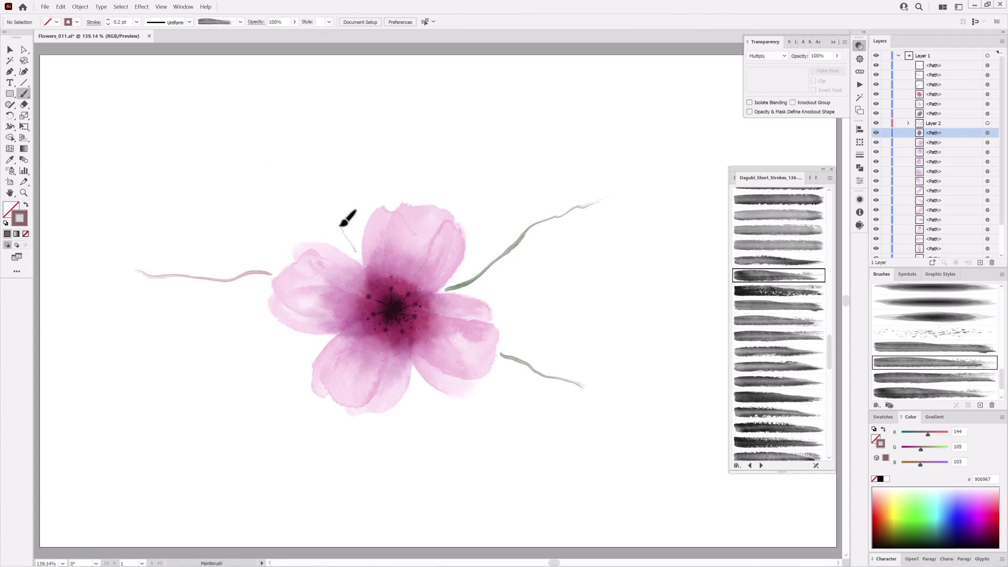
{"action": "left_click_drag", "start_coordinate": [243, 150], "coordinate": [235, 148]}
- Taper the upper-left mauve stem with the Width tool
{"action": "left_click", "coordinate": [345, 243], "text": "ctrl"}
{"action": "key", "text": "shift+w"}
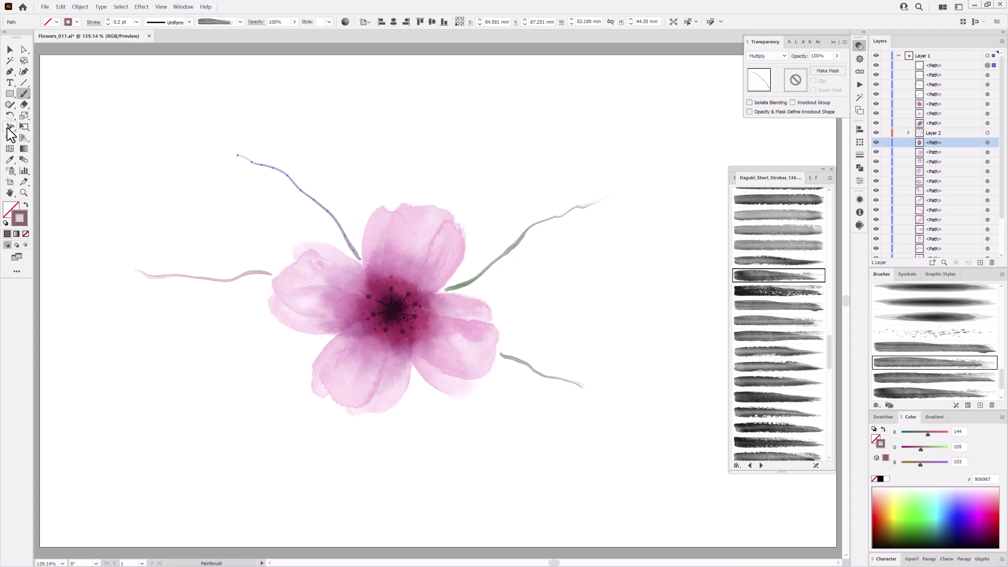
{"action": "scroll", "coordinate": [641, 303], "scroll_direction": "up", "scroll_amount": 10}
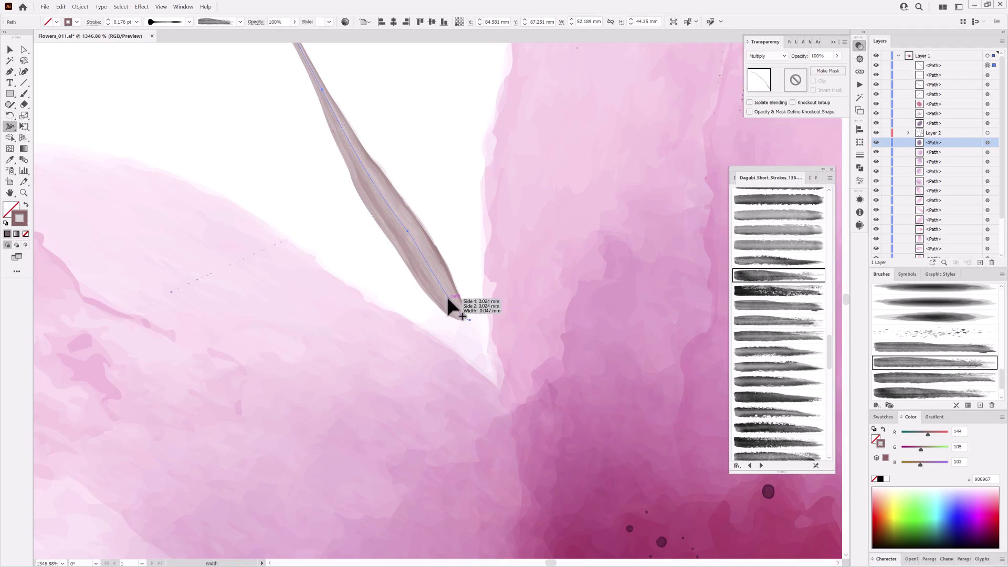
{"action": "scroll", "coordinate": [444, 342], "scroll_direction": "down", "scroll_amount": 10}
{"action": "scroll", "coordinate": [472, 326], "scroll_direction": "up", "scroll_amount": 5}
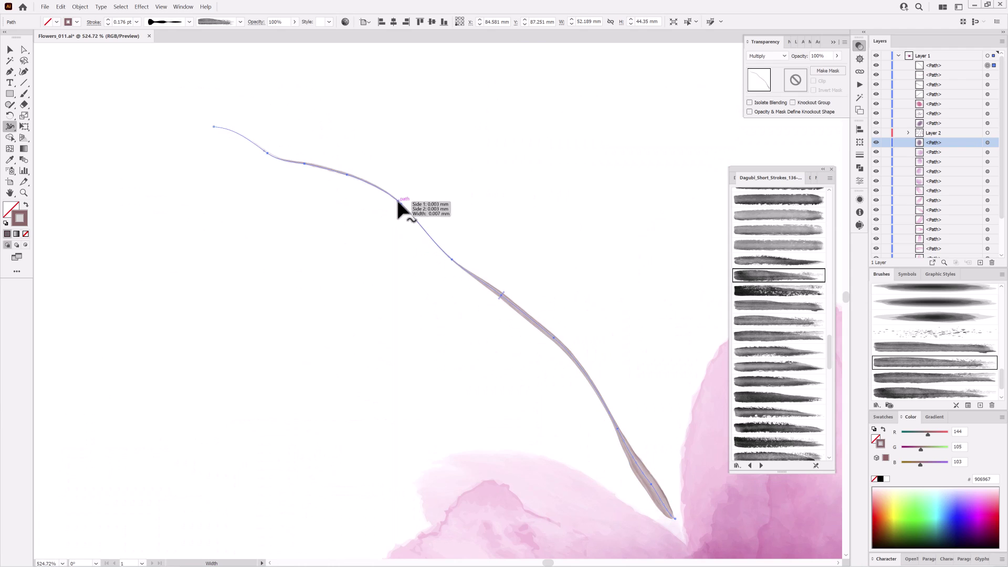
{"action": "scroll", "coordinate": [395, 199], "scroll_direction": "down", "scroll_amount": 4}
{"action": "left_click", "coordinate": [625, 86], "text": "ctrl"}
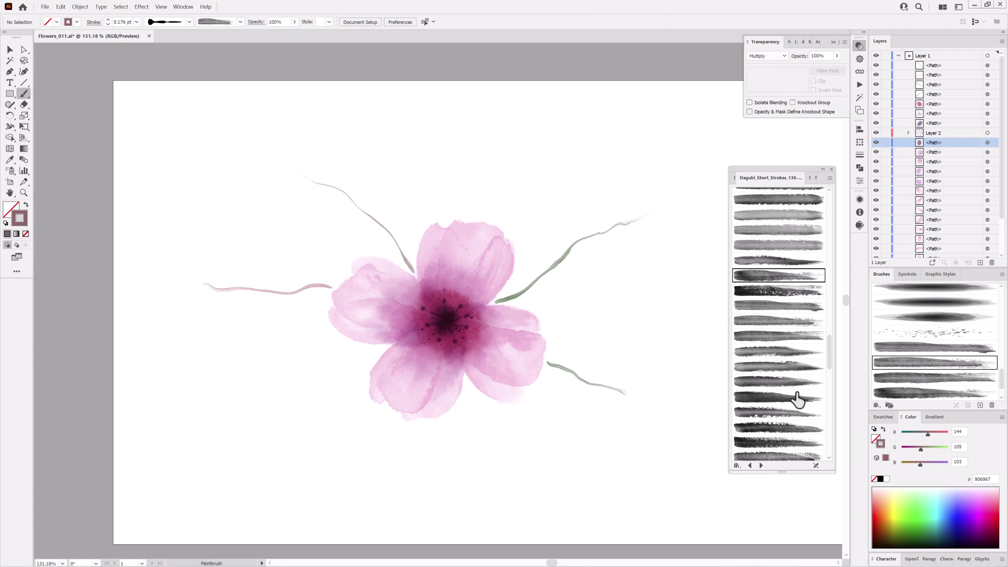
- Load the Dagubi_Stamps_Washes library and paint a trial wash petal above the left stem
{"action": "left_click", "coordinate": [812, 181]}
{"action": "left_click_drag", "start_coordinate": [830, 407], "coordinate": [833, 359]}
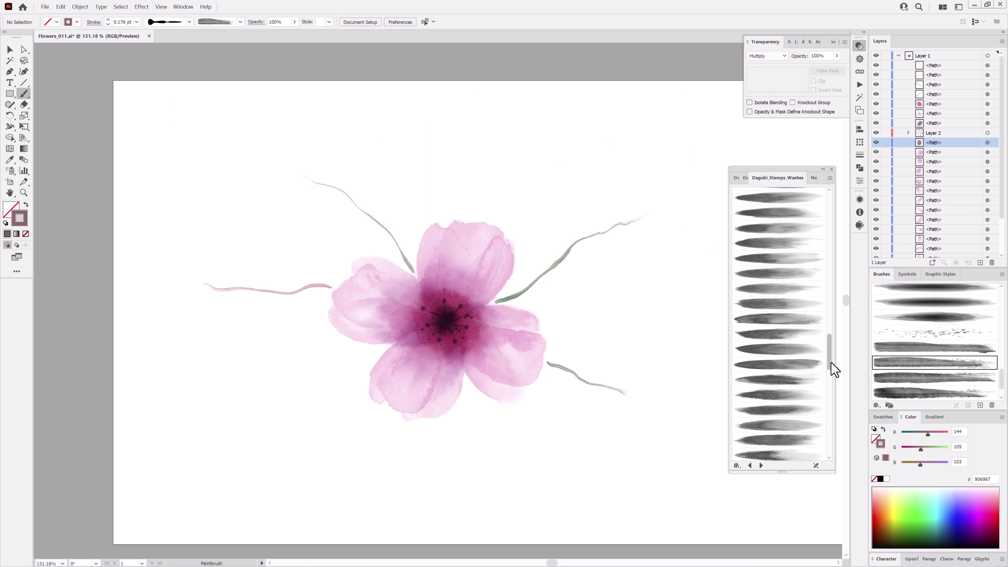
{"action": "left_click", "coordinate": [389, 213]}
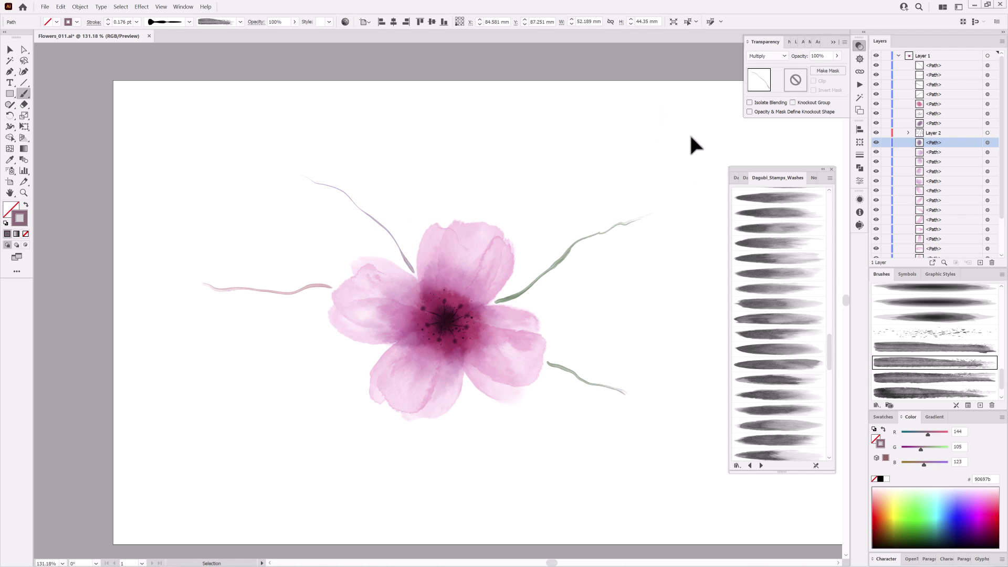
{"action": "left_click_drag", "start_coordinate": [372, 208], "coordinate": [361, 143]}
{"action": "left_click", "coordinate": [759, 244]}
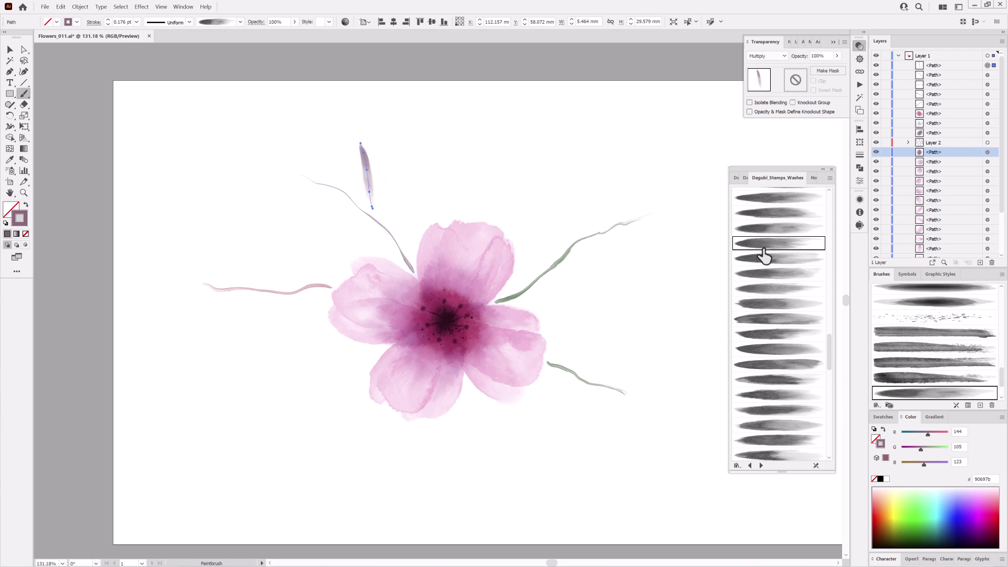
- Widen, darken to purple and taper the trial petal, then delete it
{"action": "left_click", "coordinate": [107, 20]}
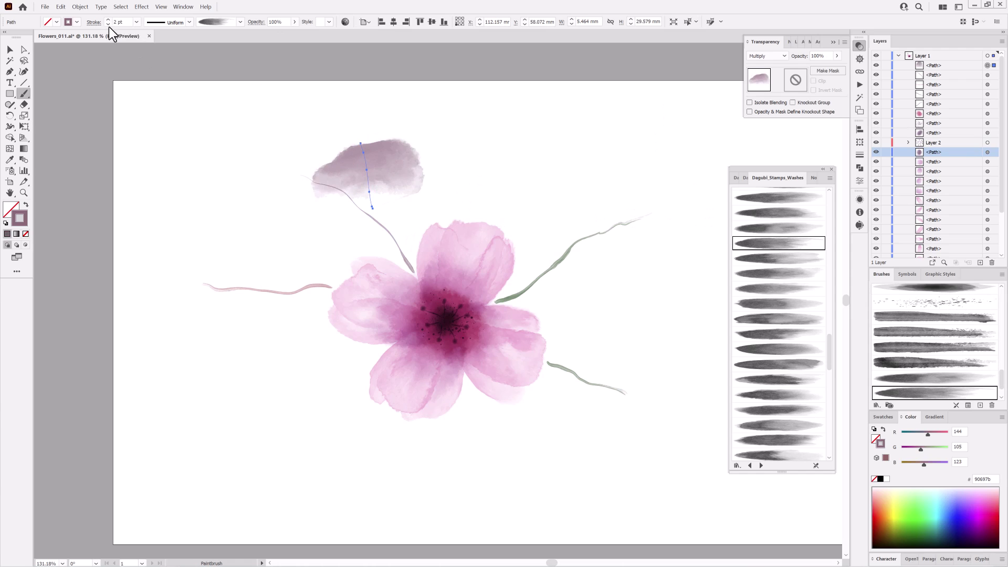
{"action": "left_click", "coordinate": [920, 433]}
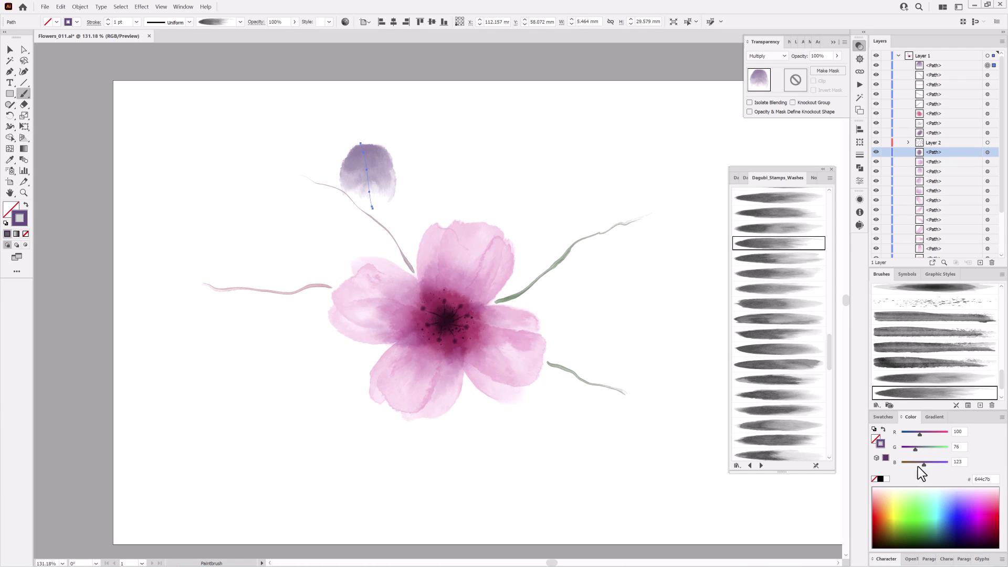
{"action": "left_click", "coordinate": [189, 22]}
{"action": "left_click_drag", "start_coordinate": [187, 54], "coordinate": [185, 59]}
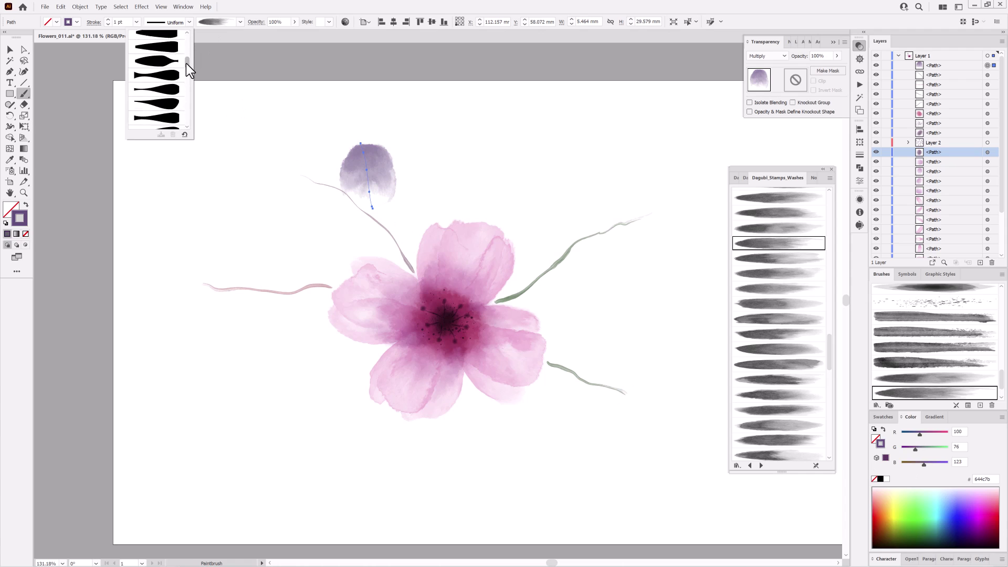
{"action": "left_click", "coordinate": [172, 77]}
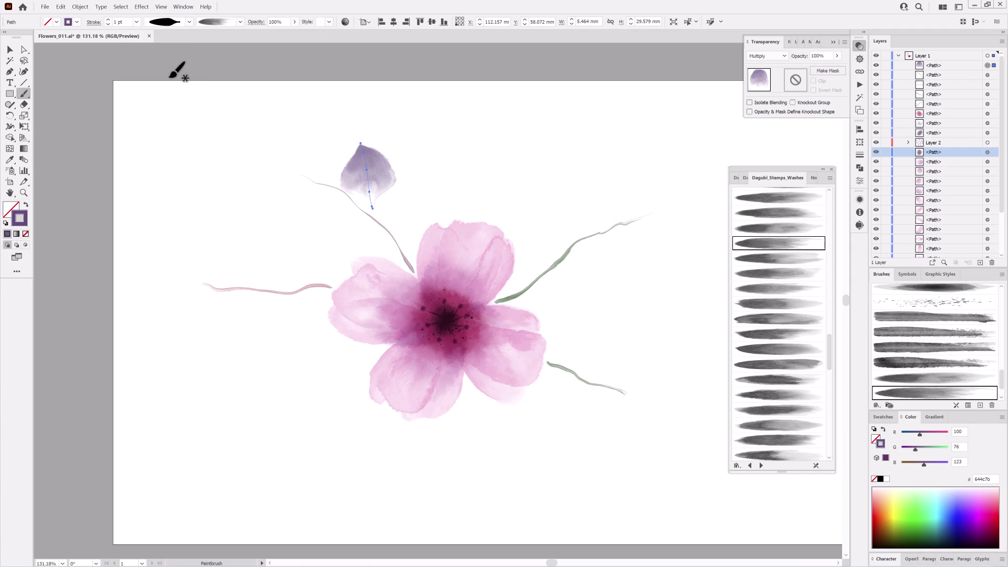
{"action": "left_click", "coordinate": [108, 28]}
{"action": "left_click", "coordinate": [108, 28]}
{"action": "key", "text": "Delete"}
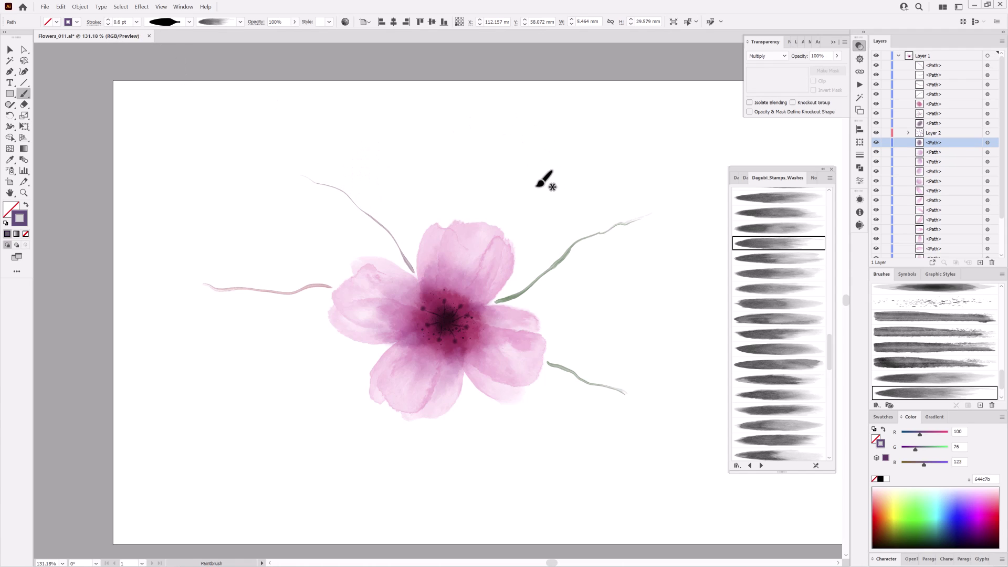
- Paint two purple wash leaves on the upper-left stem with Darken blending
{"action": "left_click_drag", "start_coordinate": [406, 240], "coordinate": [403, 243]}
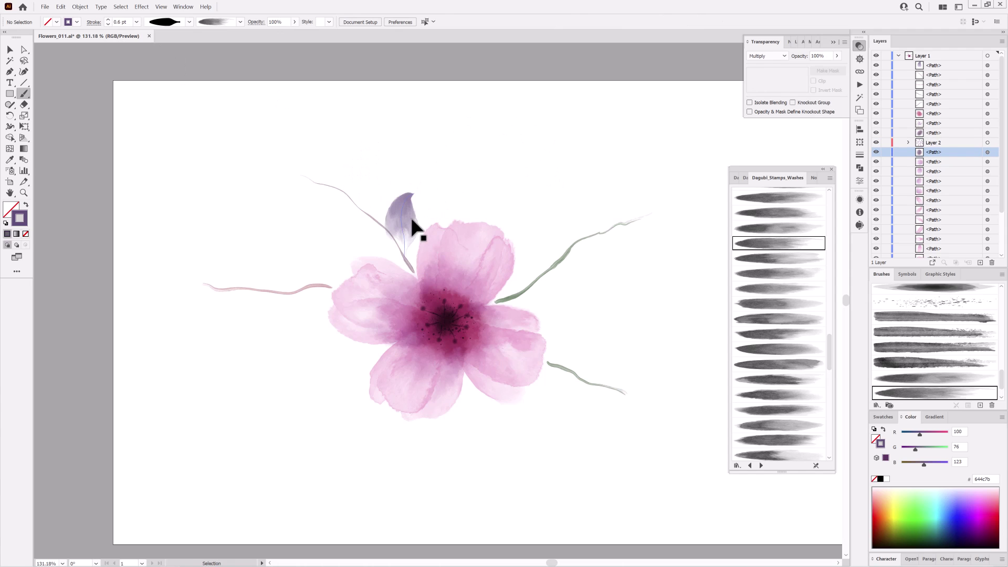
{"action": "left_click", "coordinate": [767, 56]}
{"action": "left_click", "coordinate": [762, 78]}
{"action": "left_click", "coordinate": [781, 260]}
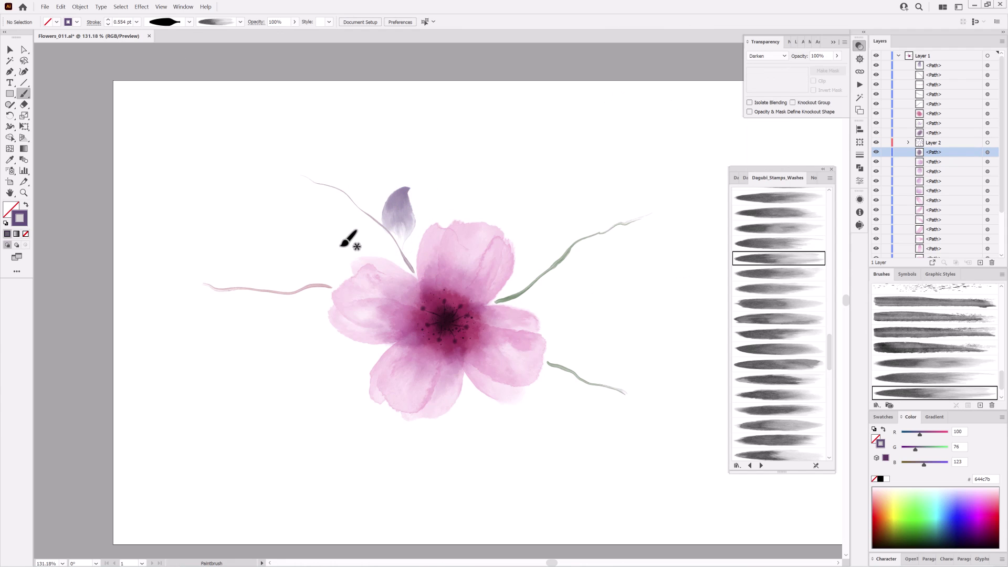
{"action": "double_click", "coordinate": [23, 94]}
{"action": "key", "text": "Return"}
{"action": "left_click_drag", "start_coordinate": [404, 243], "coordinate": [359, 246]}
{"action": "left_click", "coordinate": [515, 112], "text": "ctrl"}
- Paint two more purple leaves higher on the stem with different wash brushes
{"action": "left_click", "coordinate": [780, 273]}
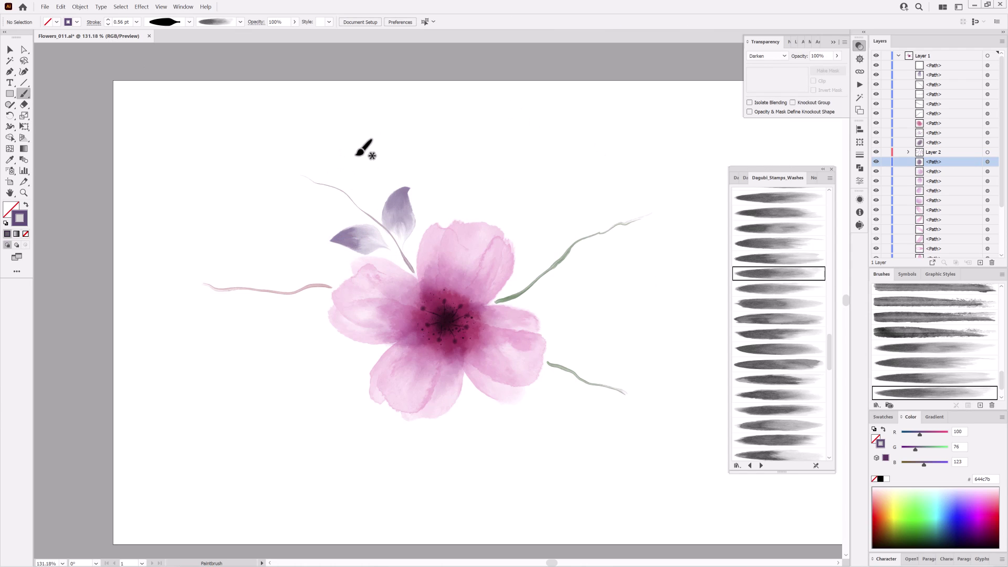
{"action": "left_click_drag", "start_coordinate": [369, 205], "coordinate": [346, 200]}
{"action": "left_click", "coordinate": [746, 288]}
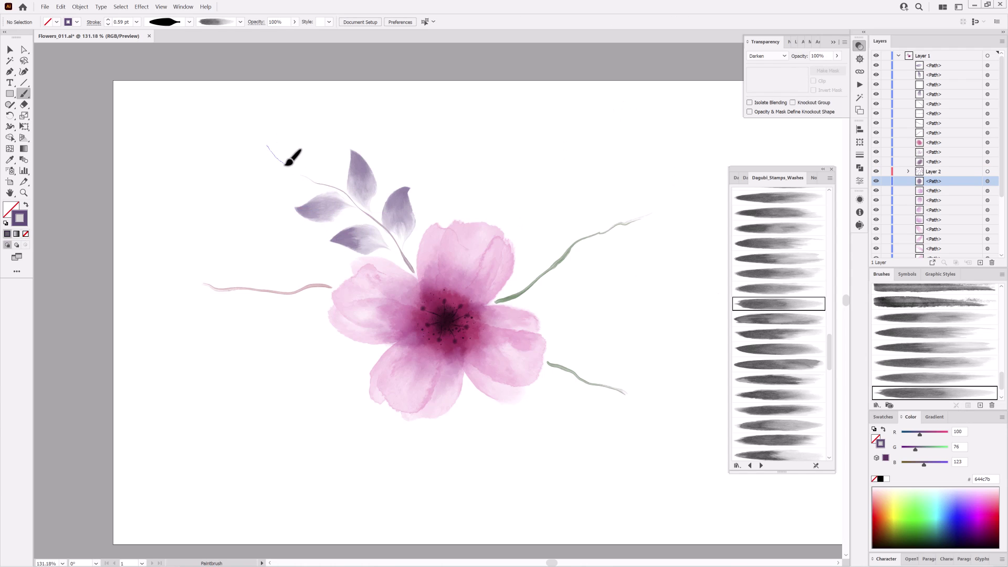
{"action": "left_click_drag", "start_coordinate": [288, 162], "coordinate": [315, 181]}
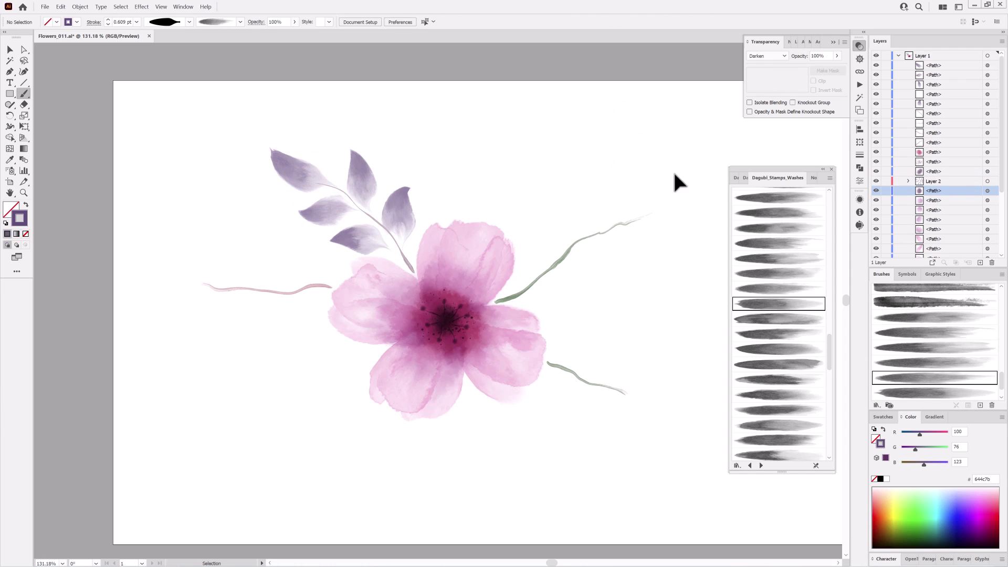
- Load the Noise_Gradient_Transparent library and choose a fine gradient brush
{"action": "left_click", "coordinate": [814, 178]}
{"action": "left_click_drag", "start_coordinate": [830, 275], "coordinate": [831, 241]}
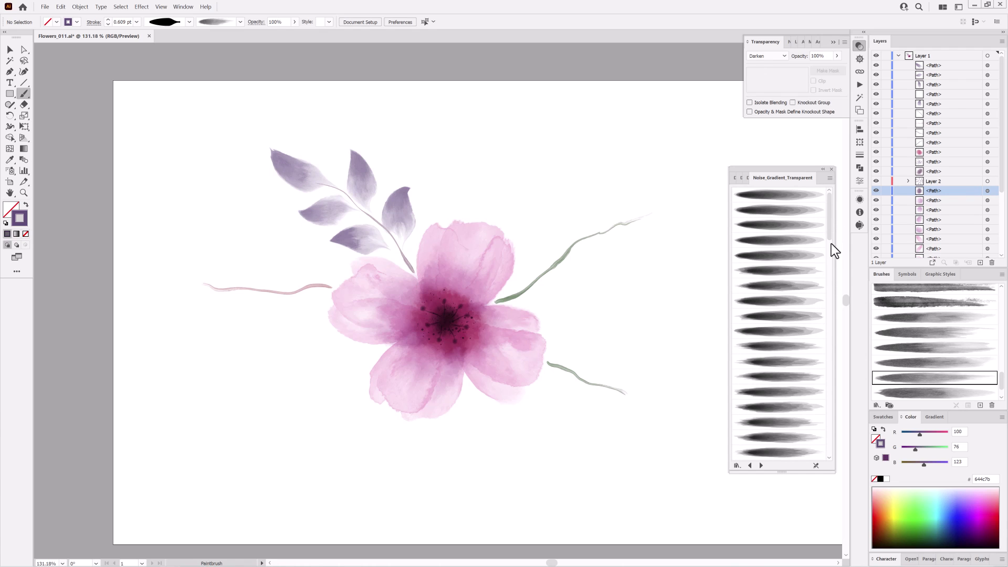
{"action": "left_click", "coordinate": [779, 285]}
- Set blending to Normal and paint a 0.1 pt vein down the right leaf
{"action": "left_click", "coordinate": [767, 55]}
{"action": "left_click", "coordinate": [761, 57]}
{"action": "scroll", "coordinate": [491, 299], "scroll_direction": "up", "scroll_amount": 3}
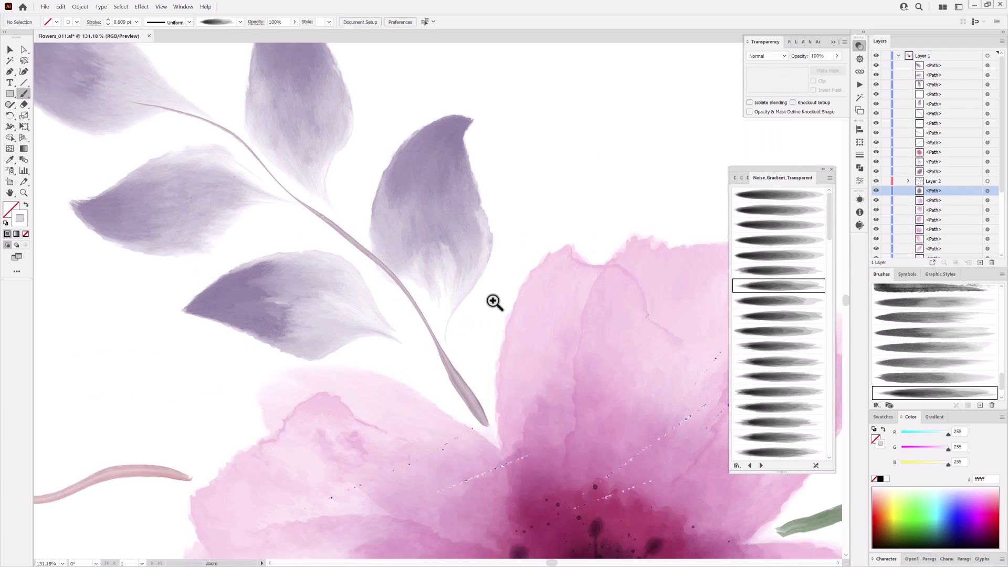
{"action": "scroll", "coordinate": [473, 341], "scroll_direction": "up", "scroll_amount": 2}
{"action": "left_click_drag", "start_coordinate": [428, 191], "coordinate": [473, 101]}
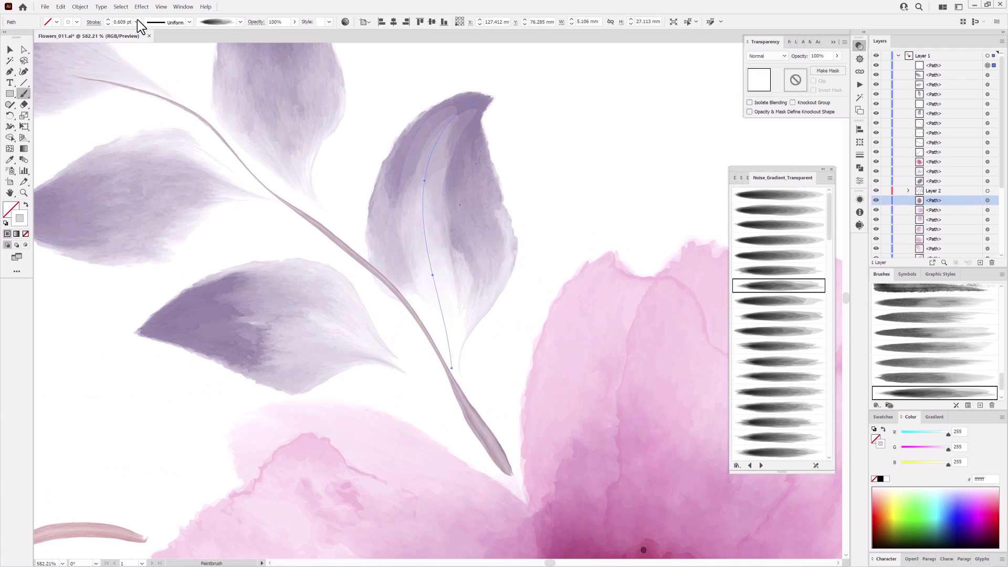
{"action": "left_click", "coordinate": [108, 24]}
{"action": "left_click", "coordinate": [108, 24]}
{"action": "key", "text": "ctrl+shift+a"}
- Paint a second vein through another leaf with the next gradient brush
{"action": "scroll", "coordinate": [324, 189], "scroll_direction": "up", "scroll_amount": 5}
{"action": "scroll", "coordinate": [324, 189], "scroll_direction": "left", "scroll_amount": 5}
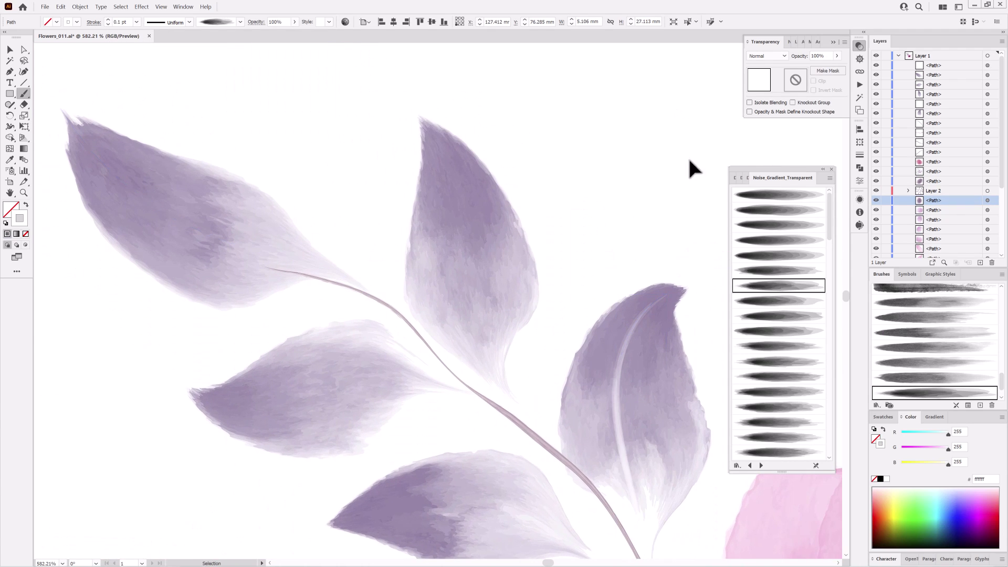
{"action": "scroll", "coordinate": [625, 275], "scroll_direction": "left", "scroll_amount": 3}
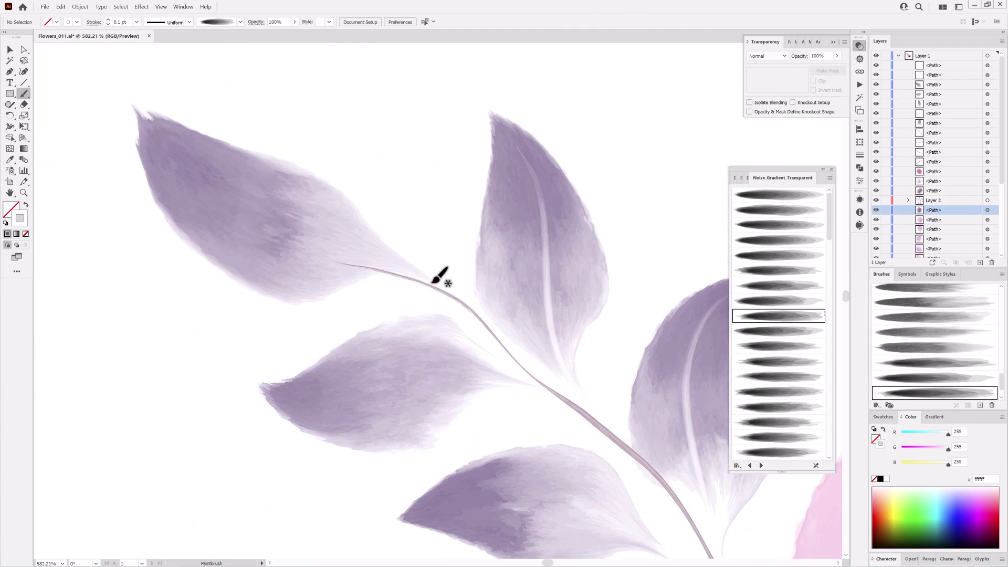
{"action": "scroll", "coordinate": [581, 192], "scroll_direction": "down", "scroll_amount": 5}
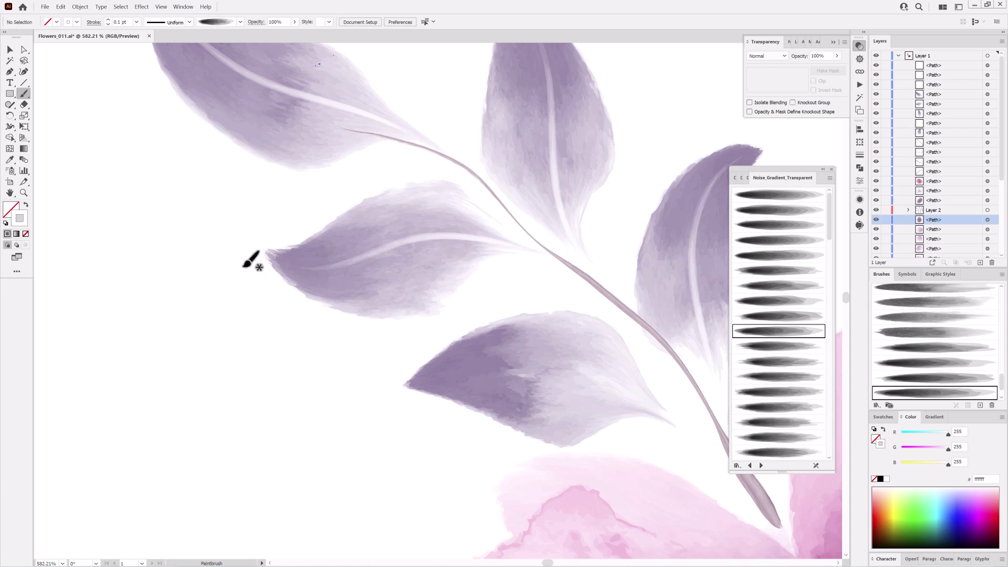
{"action": "left_click", "coordinate": [751, 331]}
{"action": "left_click_drag", "start_coordinate": [488, 292], "coordinate": [344, 257]}
{"action": "scroll", "coordinate": [540, 284], "scroll_direction": "down", "scroll_amount": 5}
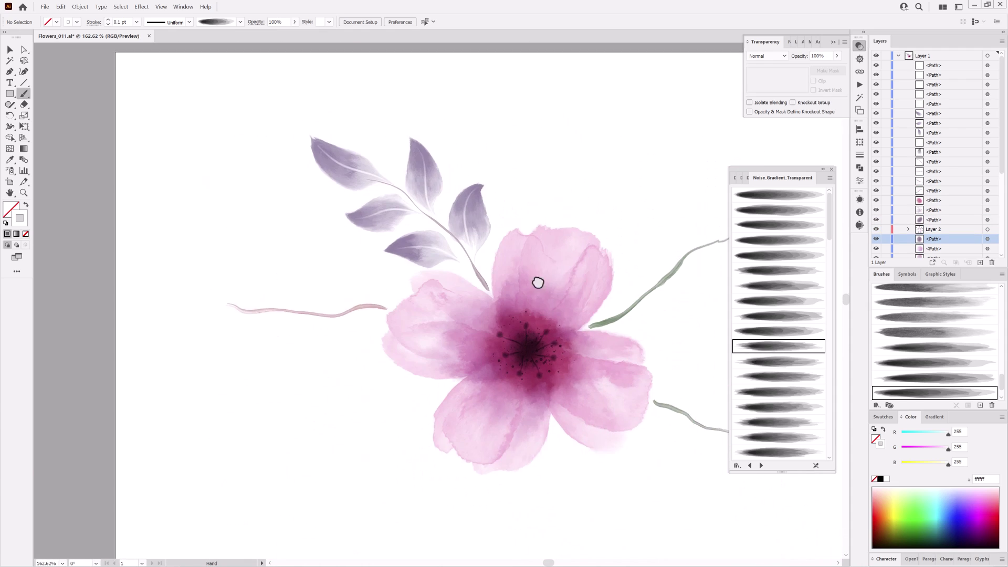
- Switch to the Dagubi_Short_Strokes library and pick a textured brush with a tapered width profile
{"action": "left_click", "coordinate": [742, 181]}
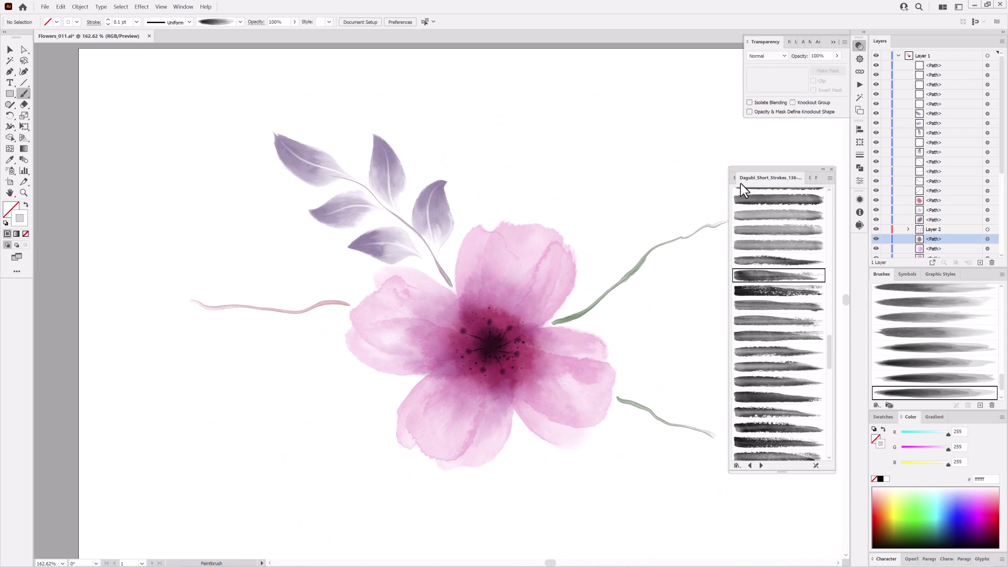
{"action": "left_click_drag", "start_coordinate": [830, 213], "coordinate": [828, 351]}
{"action": "left_click", "coordinate": [779, 251]}
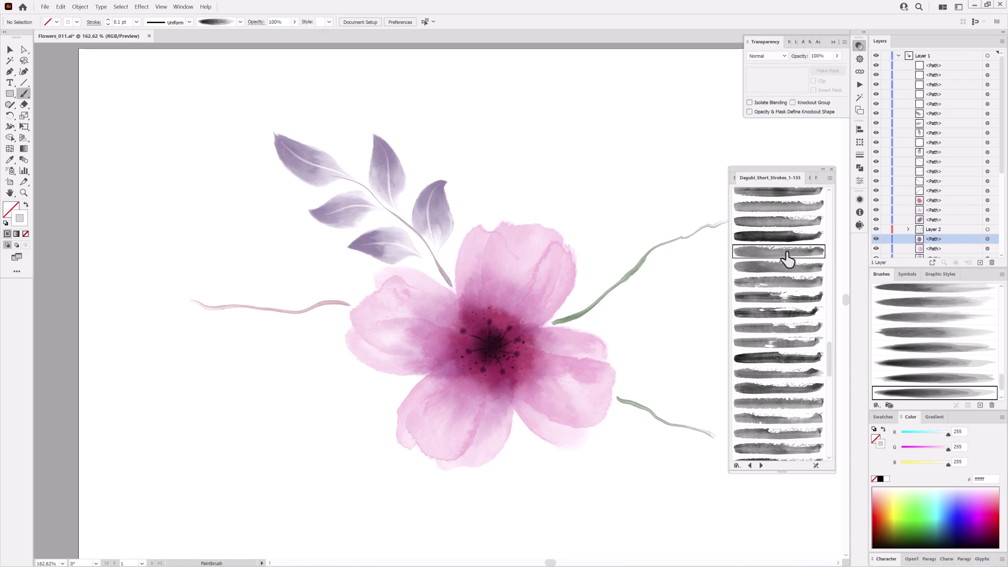
{"action": "left_click", "coordinate": [189, 21]}
{"action": "left_click_drag", "start_coordinate": [187, 39], "coordinate": [180, 92]}
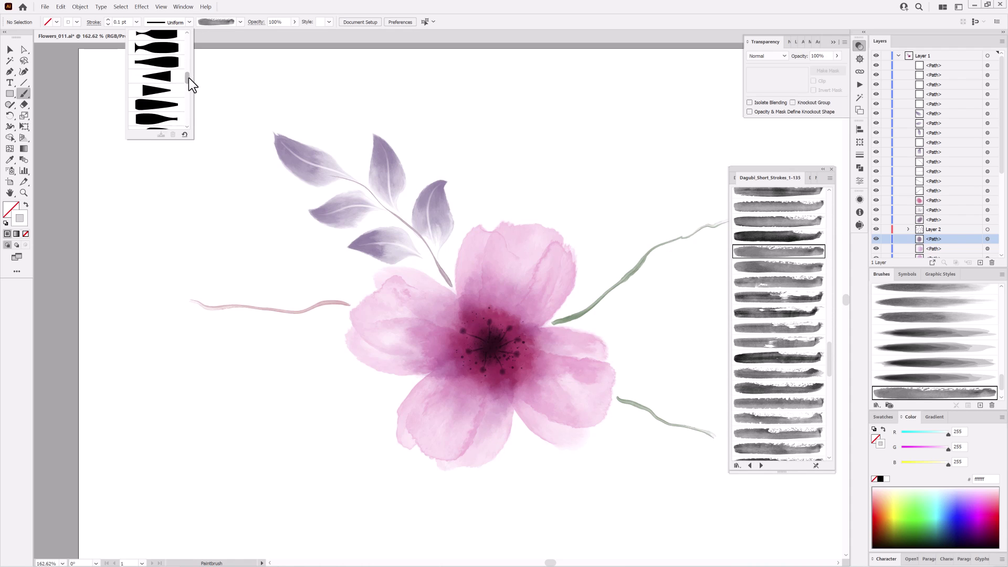
{"action": "left_click", "coordinate": [165, 76]}
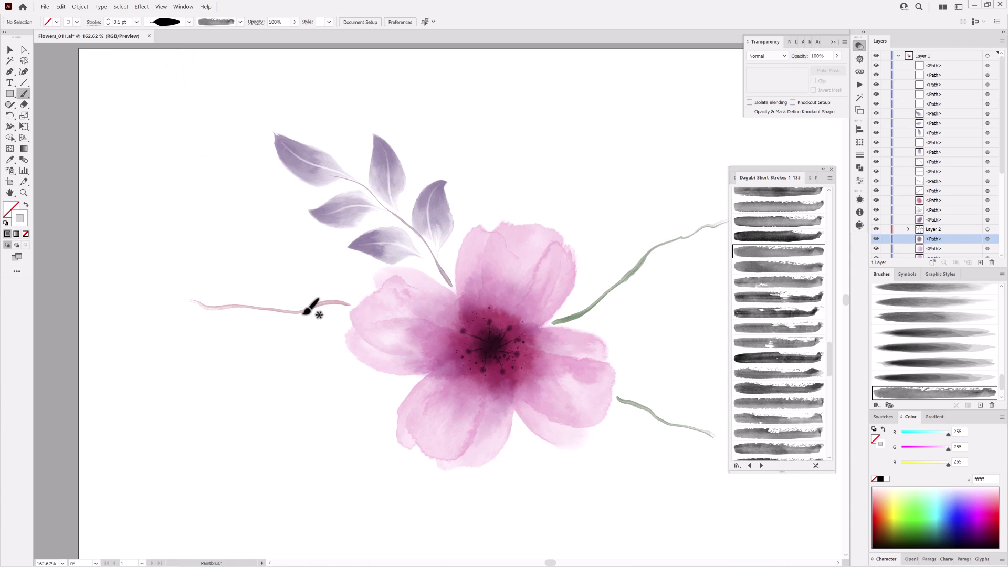
- Paint a red-orange 0.5 pt leaf beside the pink branch, redoing the first attempt
{"action": "left_click", "coordinate": [884, 508]}
{"action": "left_click_drag", "start_coordinate": [299, 353], "coordinate": [188, 409]}
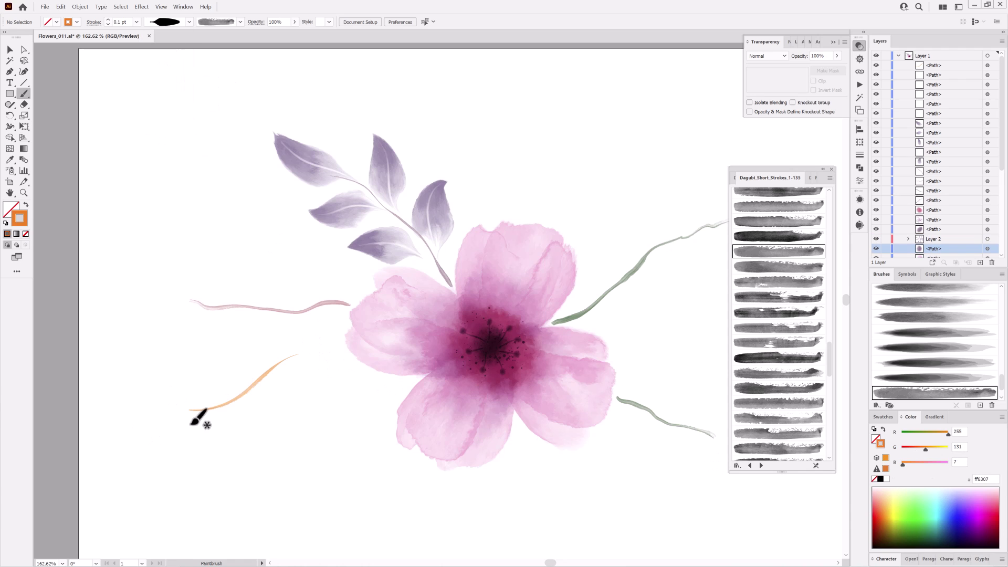
{"action": "left_click", "coordinate": [136, 21]}
{"action": "left_click", "coordinate": [141, 46]}
{"action": "left_click", "coordinate": [913, 448]}
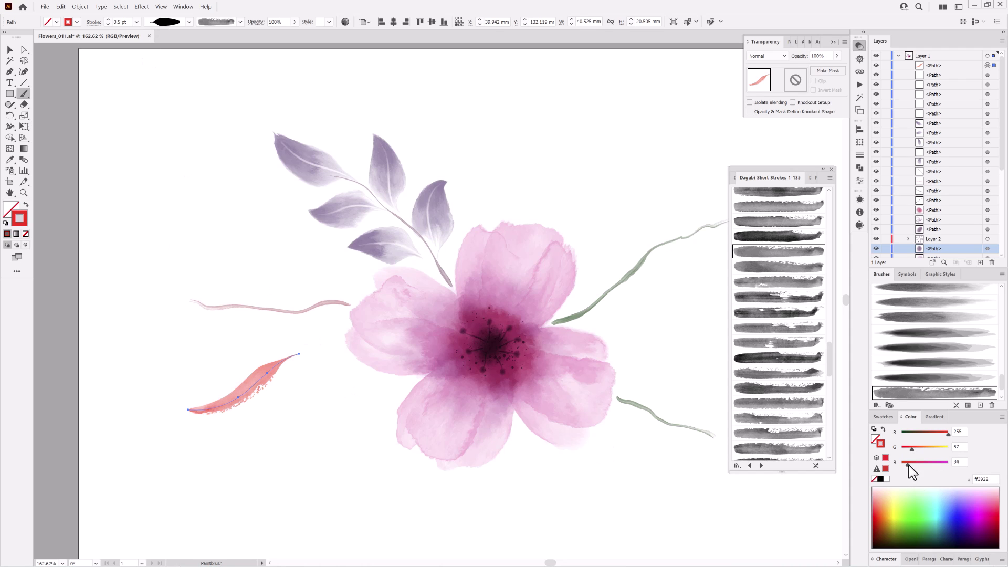
{"action": "key", "text": "Delete"}
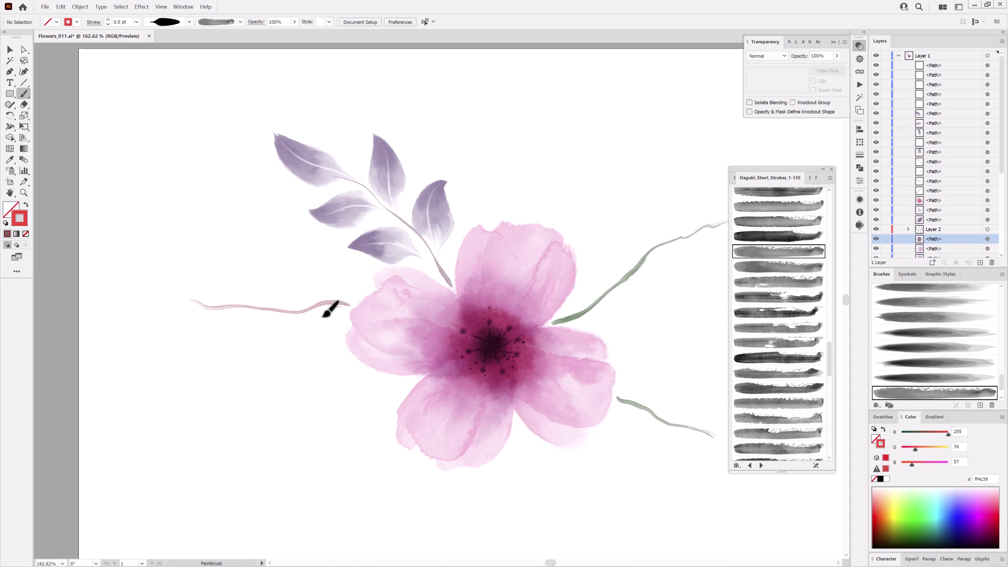
{"action": "left_click_drag", "start_coordinate": [336, 307], "coordinate": [281, 346]}
- Set the red leaf to Darken blending and choose a different tapered width profile
{"action": "left_click", "coordinate": [767, 55]}
{"action": "left_click", "coordinate": [762, 73]}
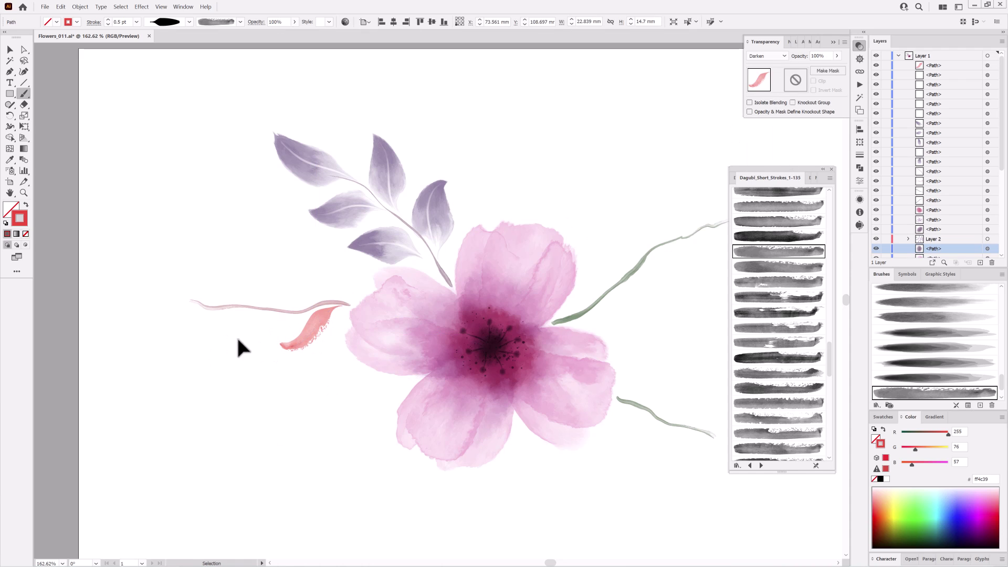
{"action": "key", "text": "ctrl+shift+a"}
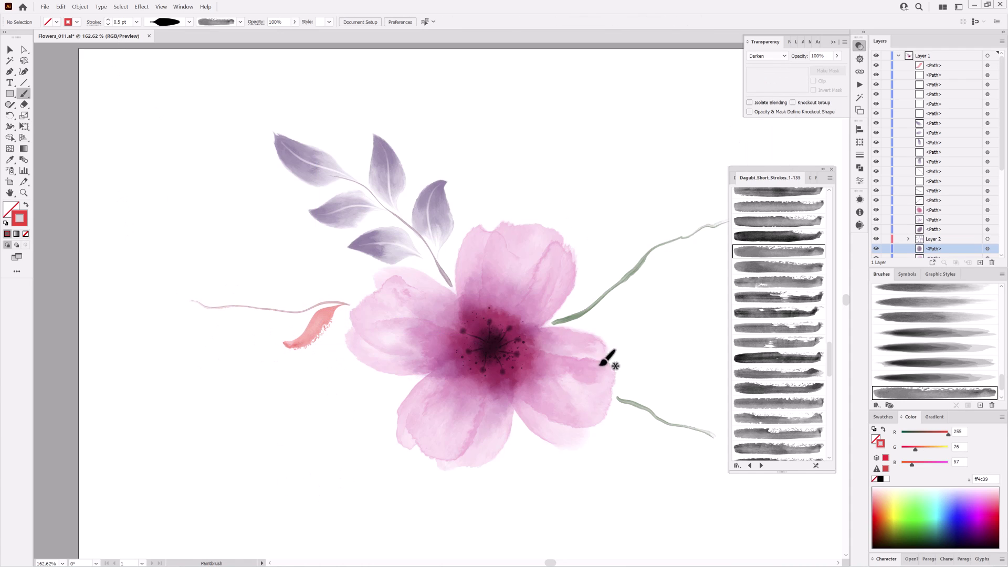
{"action": "left_click", "coordinate": [189, 21]}
{"action": "left_click", "coordinate": [190, 89]}
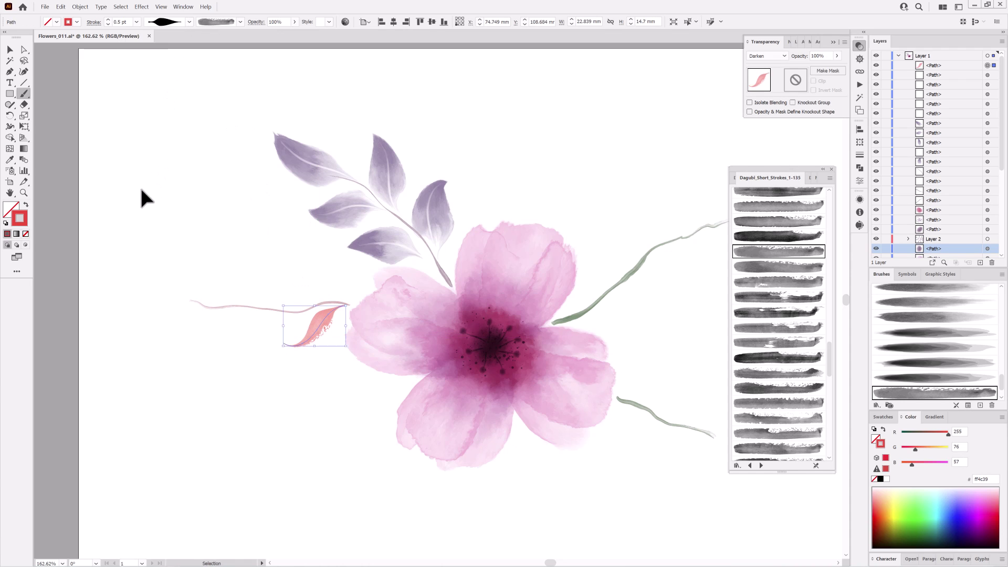
- Paint six more red leaves around the pink branch, changing short-stroke brush each time
{"action": "left_click", "coordinate": [782, 267]}
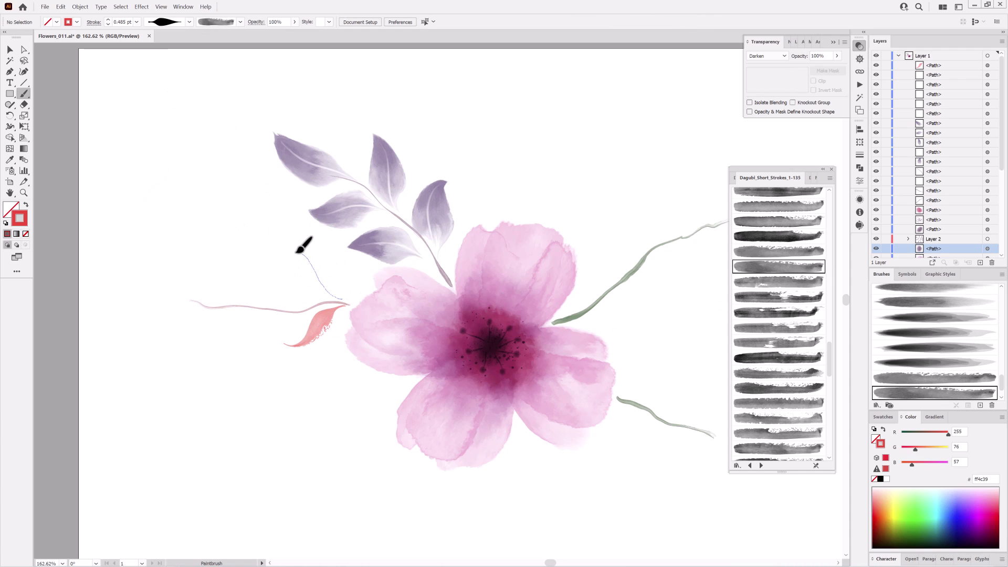
{"action": "left_click_drag", "start_coordinate": [296, 253], "coordinate": [278, 255]}
{"action": "left_click", "coordinate": [778, 282]}
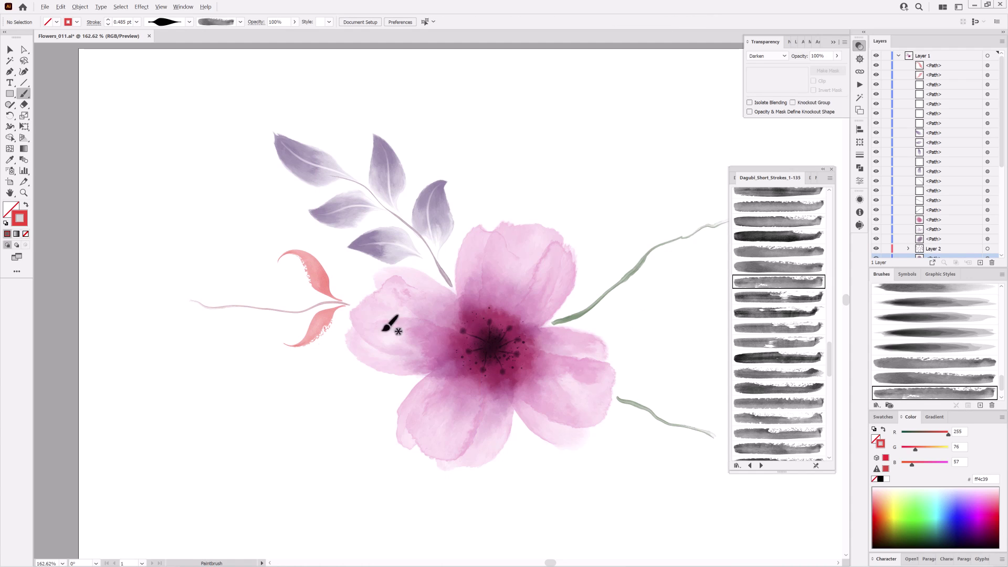
{"action": "left_click_drag", "start_coordinate": [260, 361], "coordinate": [261, 362]}
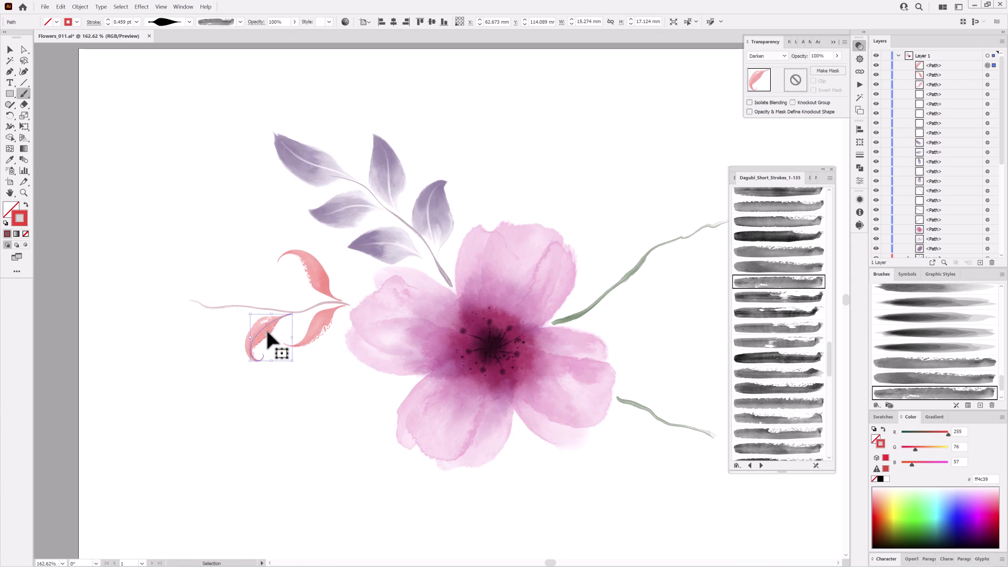
{"action": "left_click", "coordinate": [803, 298]}
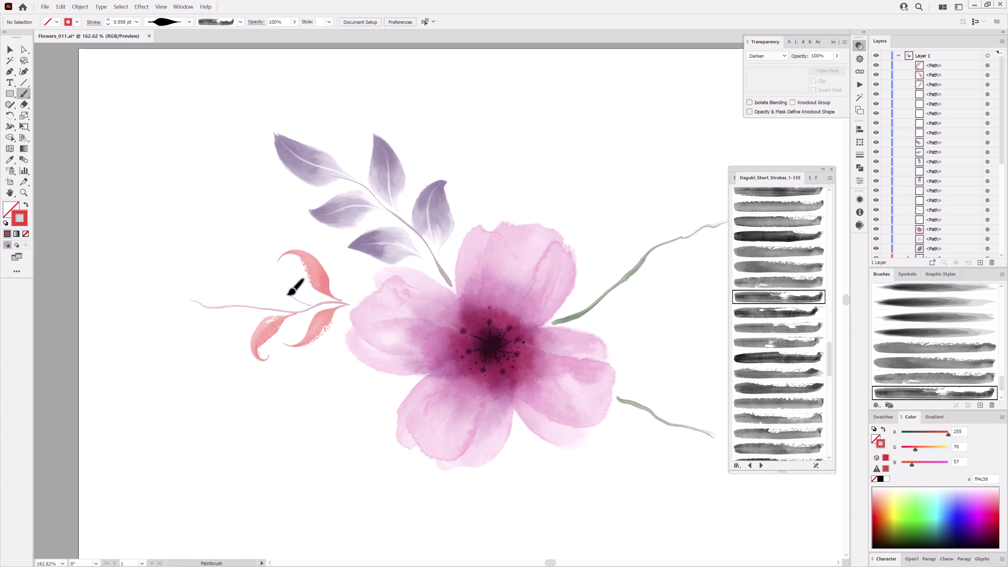
{"action": "left_click_drag", "start_coordinate": [293, 287], "coordinate": [255, 259]}
{"action": "left_click", "coordinate": [779, 327]}
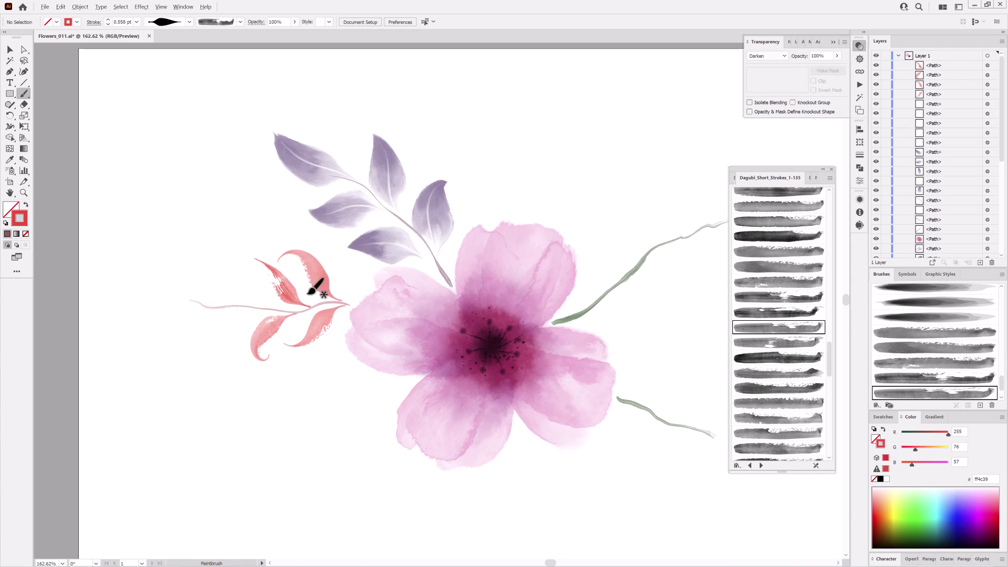
{"action": "left_click_drag", "start_coordinate": [229, 262], "coordinate": [218, 258]}
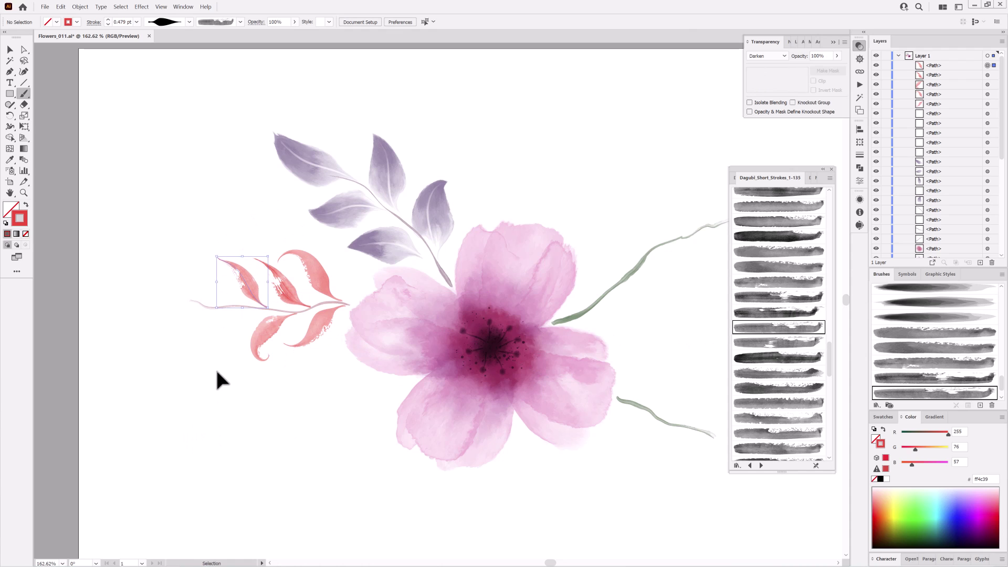
{"action": "left_click", "coordinate": [758, 374]}
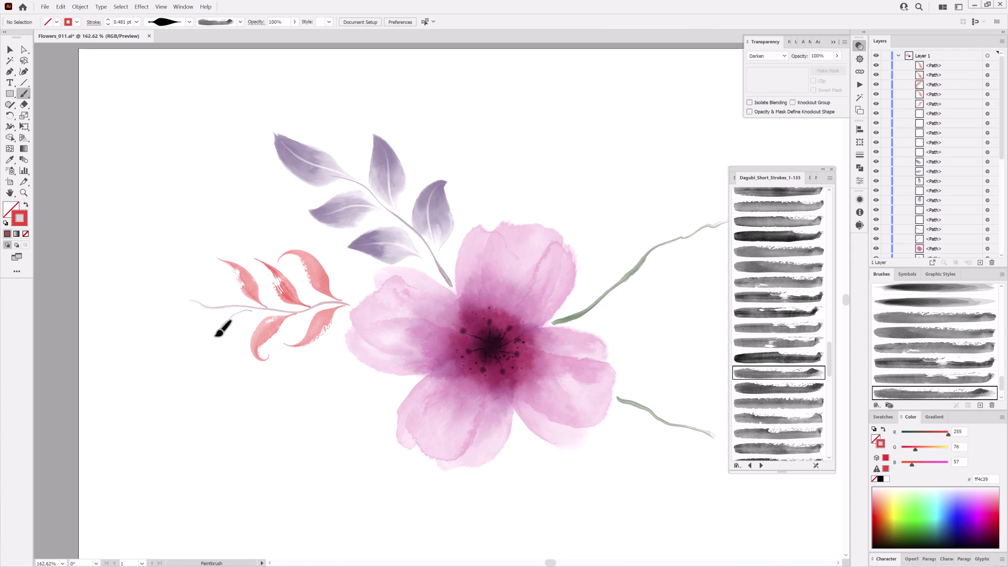
{"action": "left_click_drag", "start_coordinate": [217, 335], "coordinate": [203, 344]}
{"action": "left_click", "coordinate": [776, 419]}
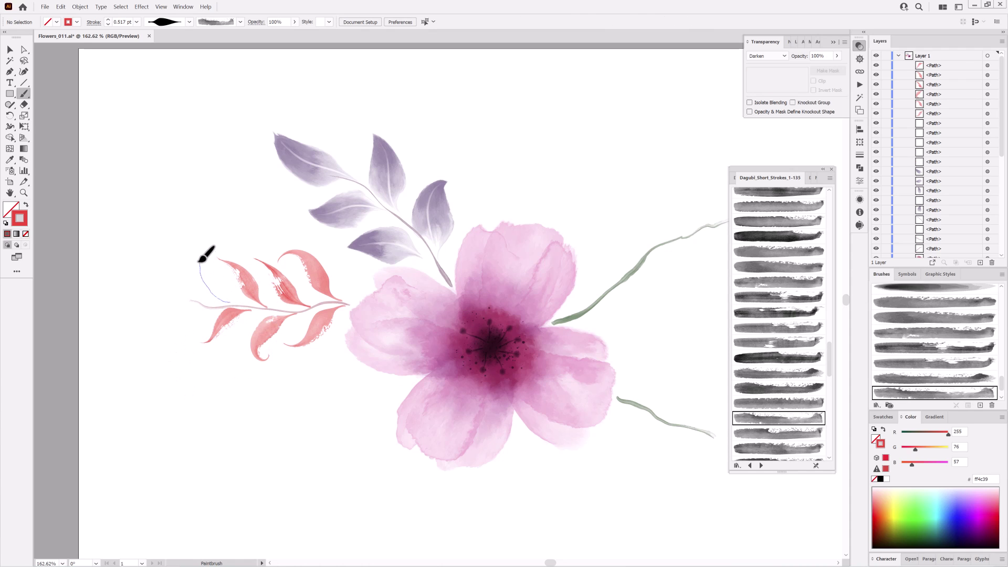
{"action": "left_click_drag", "start_coordinate": [206, 254], "coordinate": [218, 293]}
- Paint one more leaf at the pink sprig's outer tip with another short-stroke brush
{"action": "scroll", "coordinate": [830, 362], "scroll_direction": "down", "scroll_amount": 3}
{"action": "scroll", "coordinate": [830, 374], "scroll_direction": "down", "scroll_amount": 2}
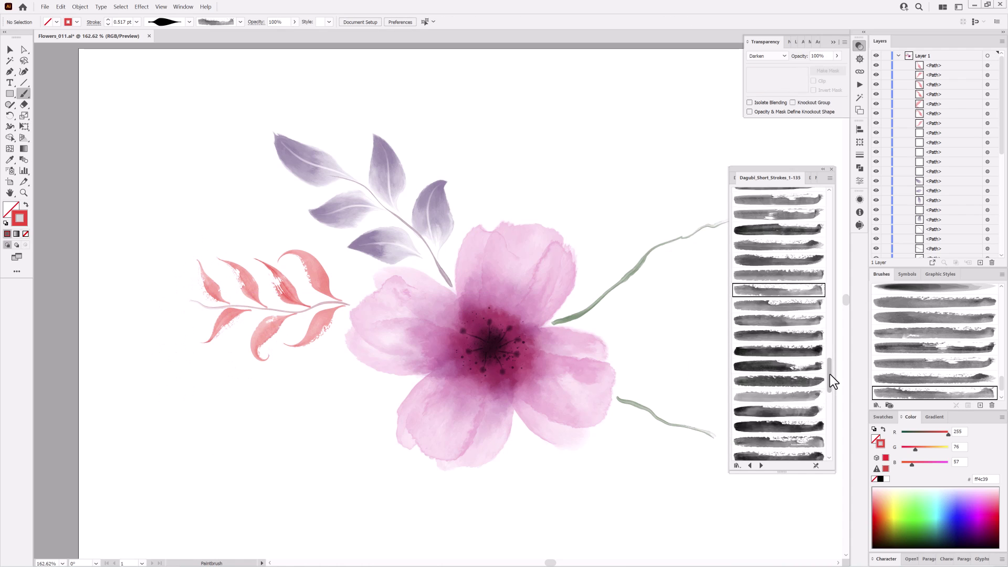
{"action": "left_click_drag", "start_coordinate": [830, 374], "coordinate": [828, 410]}
{"action": "left_click", "coordinate": [793, 341]}
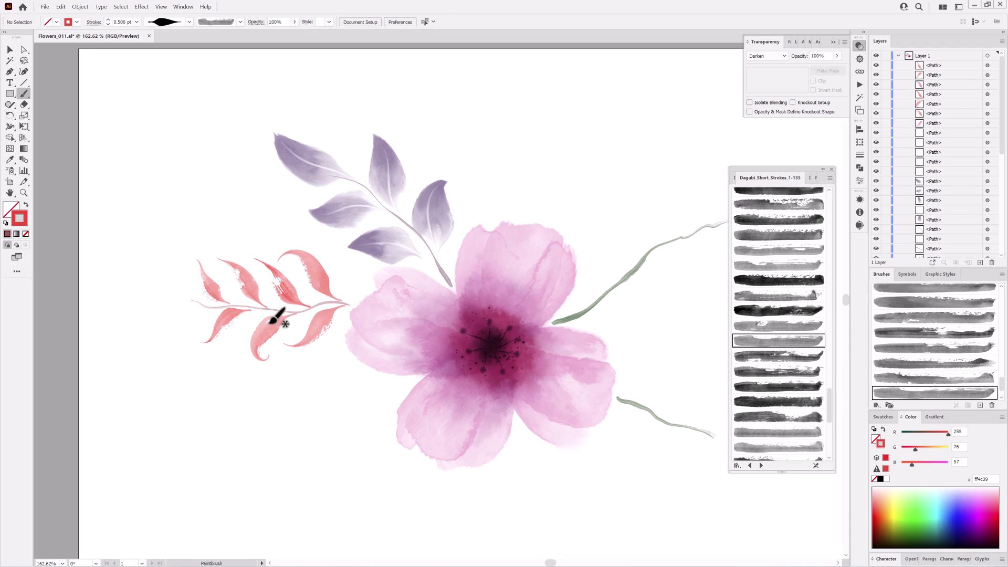
{"action": "left_click_drag", "start_coordinate": [159, 318], "coordinate": [158, 320]}
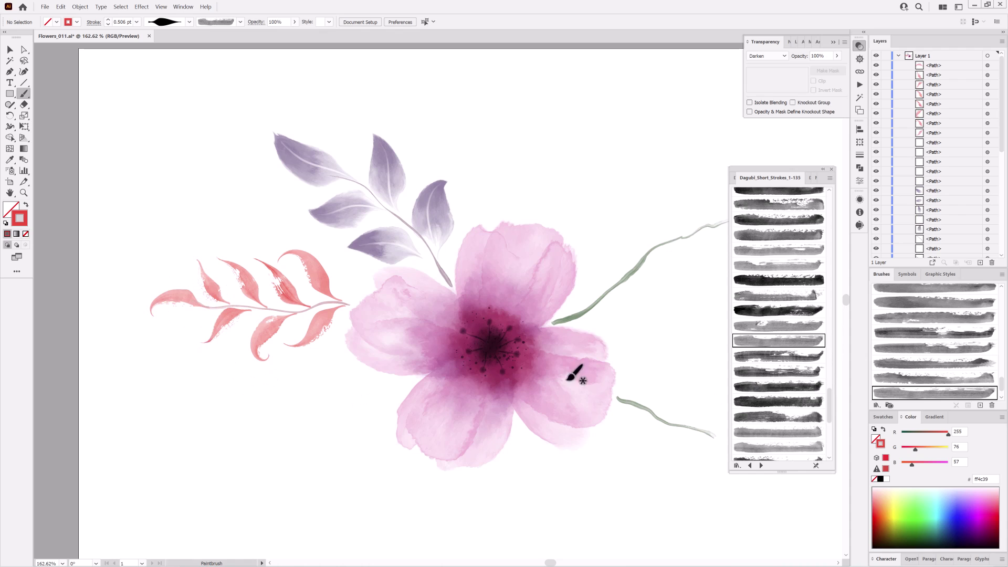
{"action": "scroll", "coordinate": [574, 371], "scroll_direction": "down", "scroll_amount": 3}
{"action": "scroll", "coordinate": [538, 293], "scroll_direction": "up", "scroll_amount": 3}
{"action": "left_click_drag", "start_coordinate": [605, 342], "coordinate": [633, 368]}
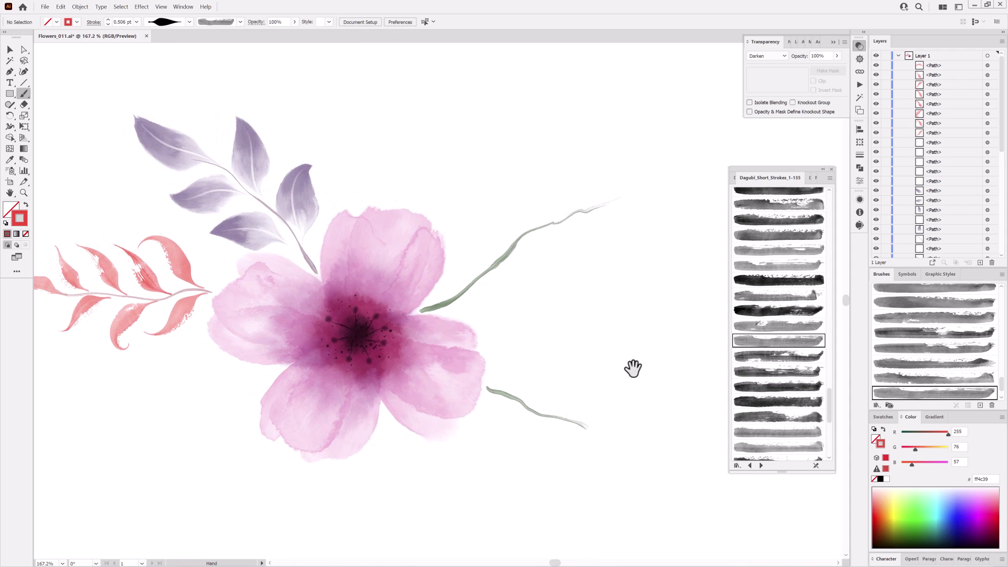
- Sample the lower stem's green and set a tapered width profile for new strokes
{"action": "left_click", "coordinate": [689, 492], "text": "ctrl"}
{"action": "left_click", "coordinate": [189, 22]}
{"action": "left_click_drag", "start_coordinate": [187, 40], "coordinate": [188, 64]}
{"action": "scroll", "coordinate": [188, 64], "scroll_direction": "down", "scroll_amount": 2}
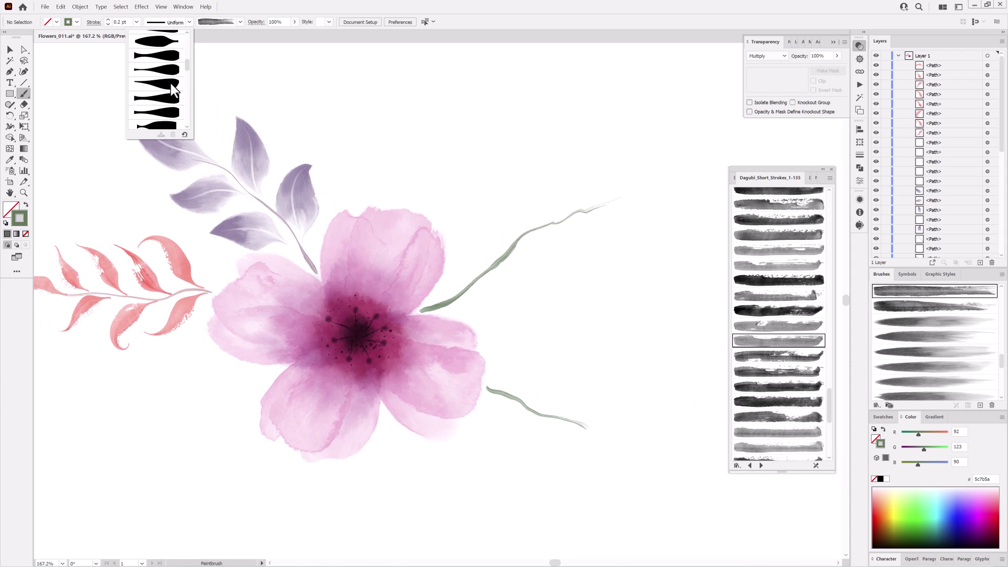
{"action": "left_click", "coordinate": [157, 89]}
{"action": "scroll", "coordinate": [830, 414], "scroll_direction": "up", "scroll_amount": 3}
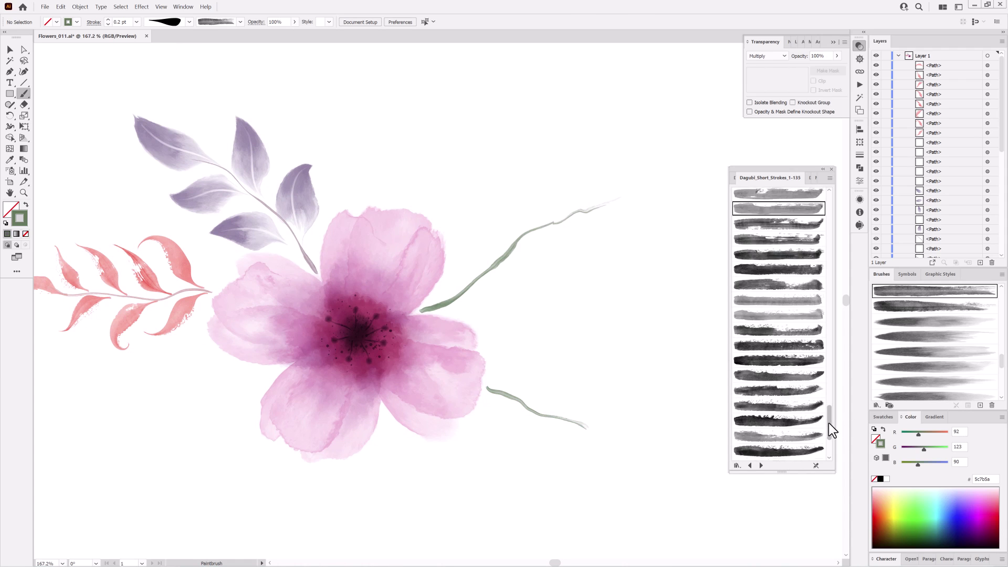
- Extend the lower green stem with a Dagubi short-stroke watercolour brush in Darken mode
{"action": "left_click", "coordinate": [761, 465]}
{"action": "left_click", "coordinate": [777, 304]}
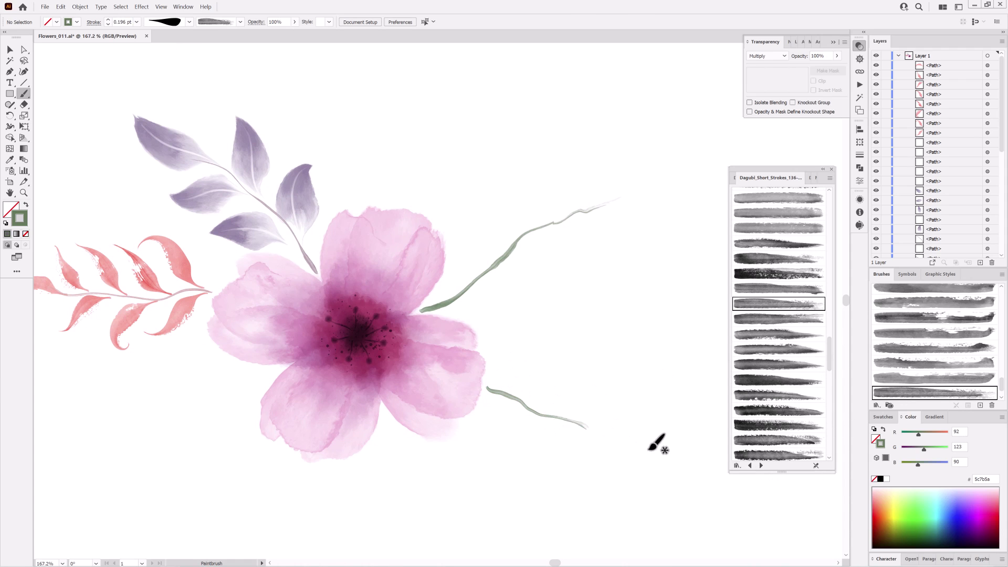
{"action": "left_click_drag", "start_coordinate": [583, 423], "coordinate": [639, 446]}
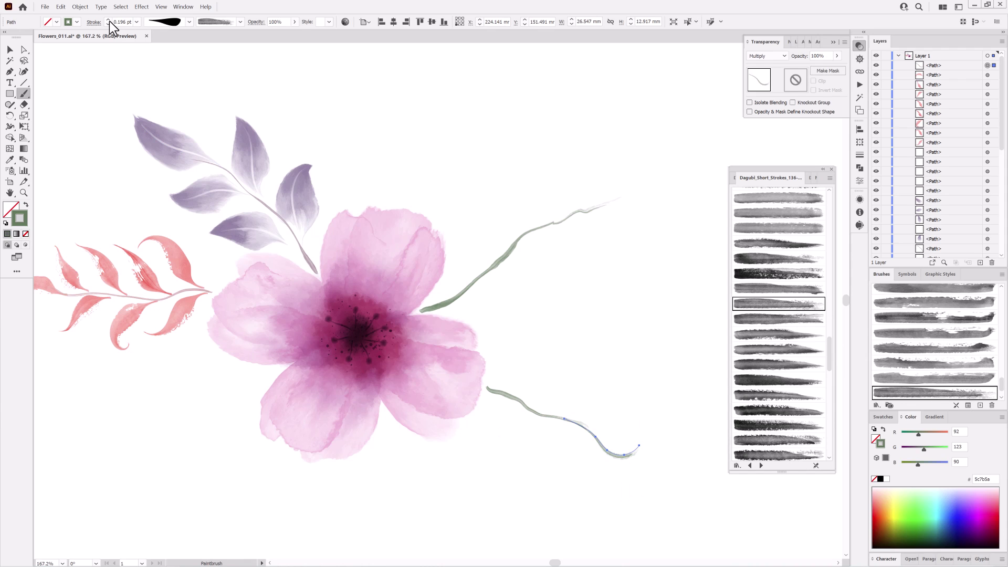
{"action": "type", "text": "1"}
{"action": "left_click", "coordinate": [767, 56]}
{"action": "left_click", "coordinate": [764, 67]}
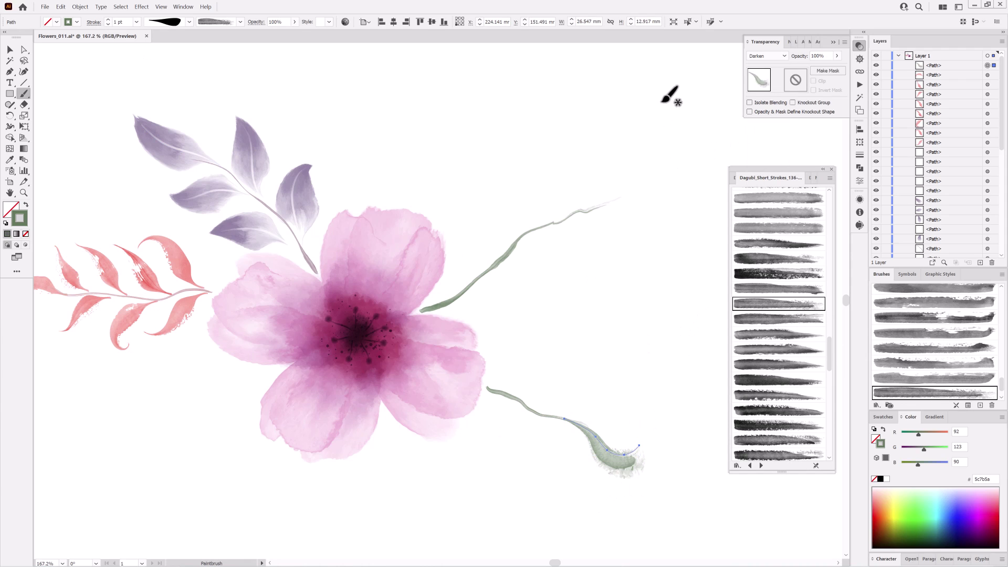
{"action": "key", "text": "ctrl+shift+a"}
- Paint a short green leaf below the stem and another toward its tip
{"action": "left_click", "coordinate": [781, 318]}
{"action": "mouse_move", "coordinate": [565, 432]}
{"action": "left_mouse_down"}
{"action": "mouse_move", "coordinate": [577, 487]}
{"action": "mouse_move", "coordinate": [591, 456]}
{"action": "left_mouse_up"}
{"action": "key", "text": "Delete"}
{"action": "left_click_drag", "start_coordinate": [559, 419], "coordinate": [579, 467]}
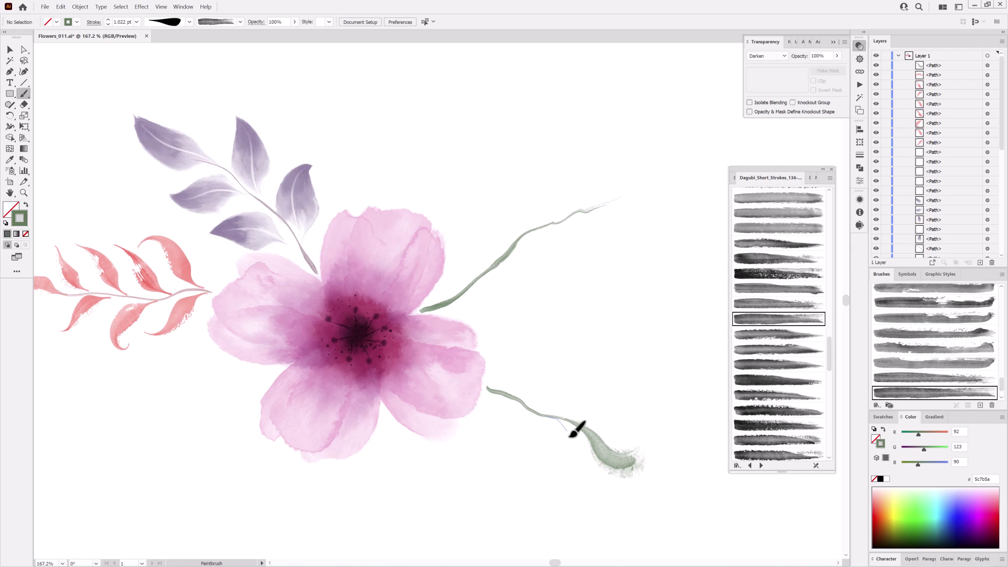
{"action": "left_click", "coordinate": [780, 334]}
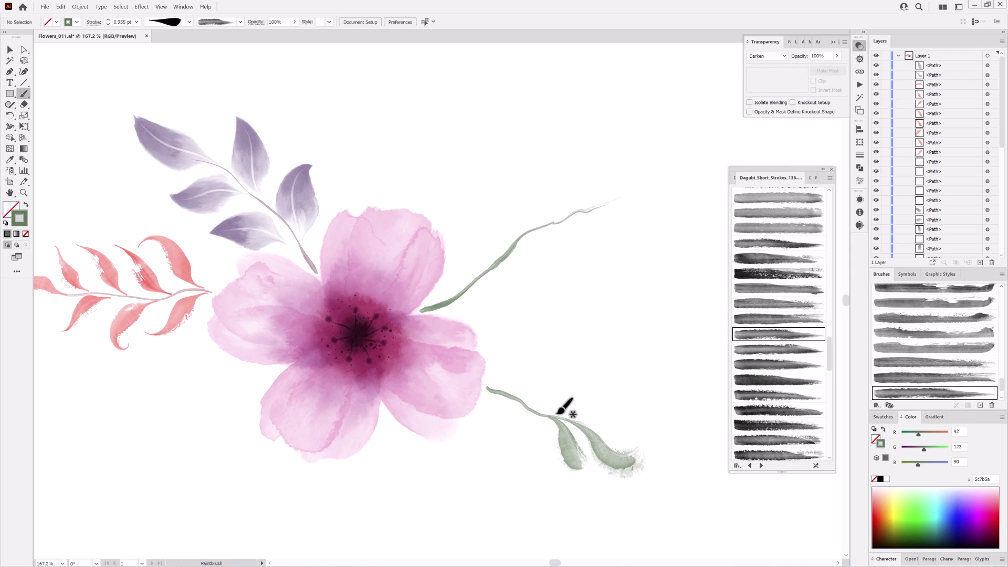
{"action": "left_click_drag", "start_coordinate": [599, 400], "coordinate": [622, 395]}
- Paint a green leaf below the stem near its base
{"action": "left_click", "coordinate": [788, 440]}
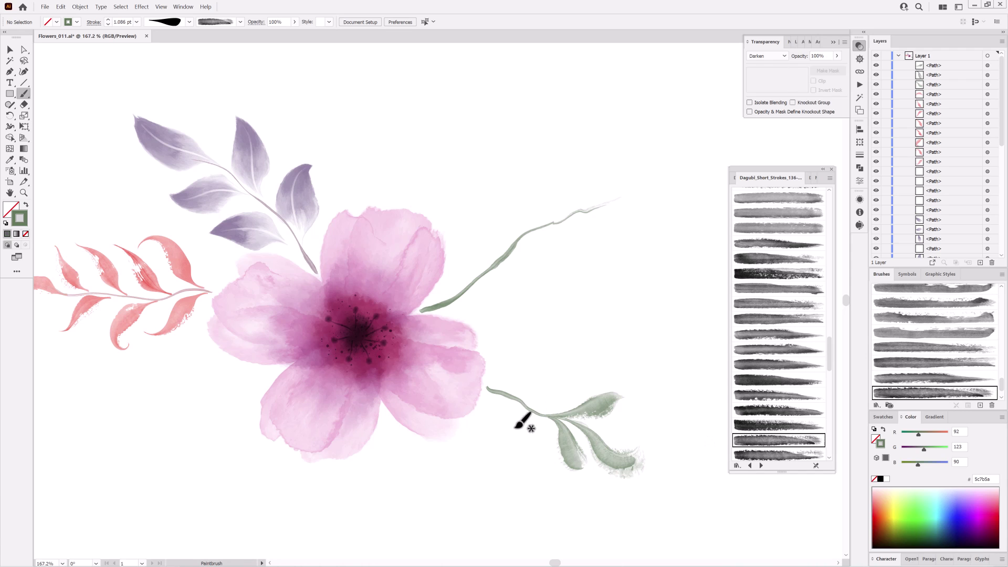
{"action": "scroll", "coordinate": [833, 349], "scroll_direction": "down", "scroll_amount": 3}
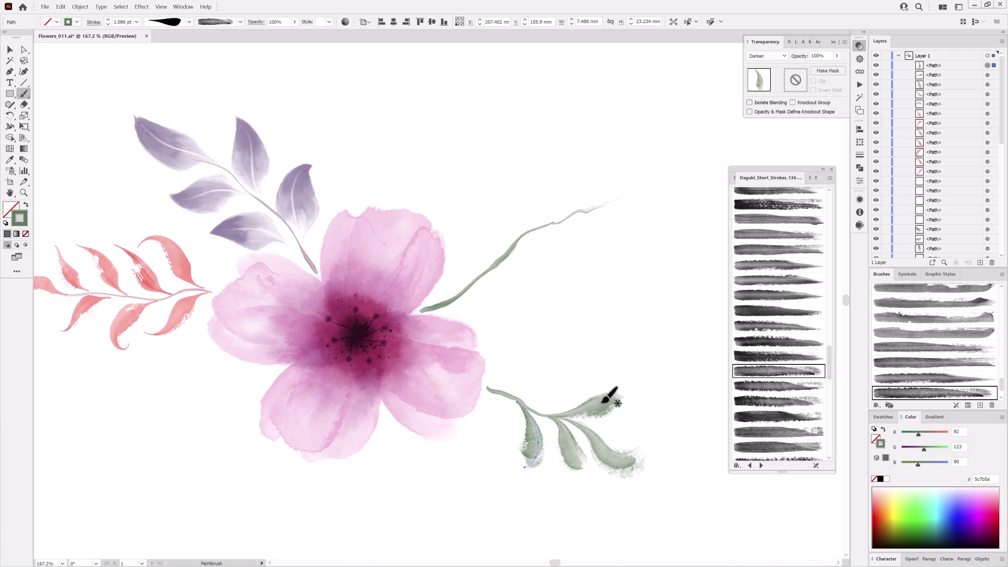
{"action": "left_click_drag", "start_coordinate": [522, 403], "coordinate": [541, 455]}
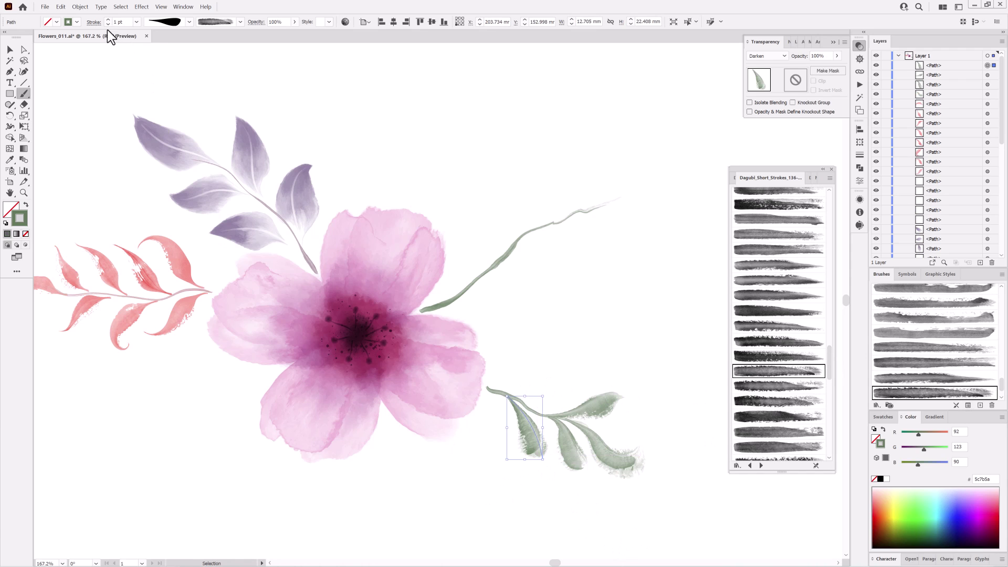
{"action": "key", "text": "ctrl+shift+a"}
- Paint two more green leaves above the lower stem with different short-stroke brushes
{"action": "left_click", "coordinate": [787, 448]}
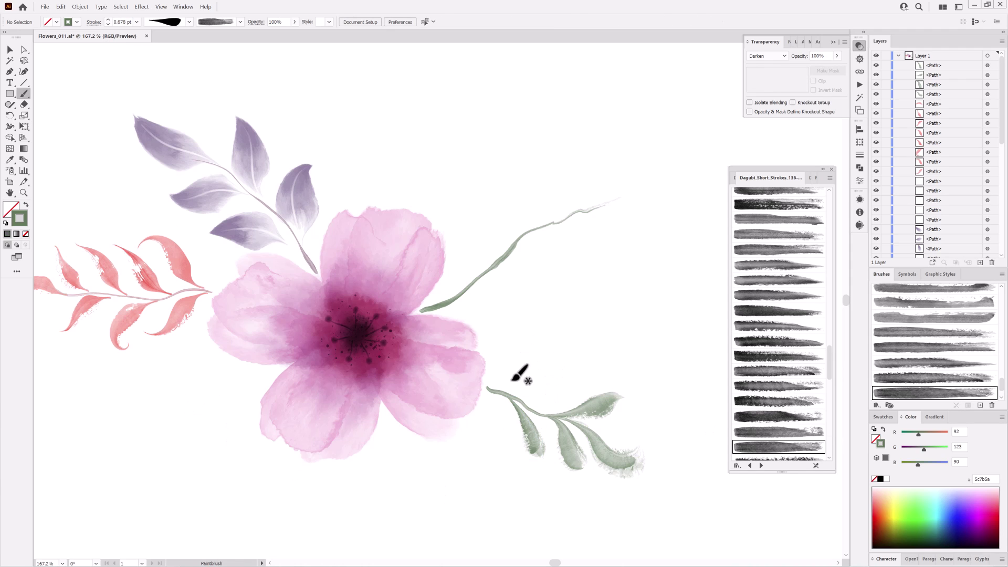
{"action": "left_click_drag", "start_coordinate": [541, 398], "coordinate": [573, 377]}
{"action": "scroll", "coordinate": [831, 377], "scroll_direction": "down", "scroll_amount": 3}
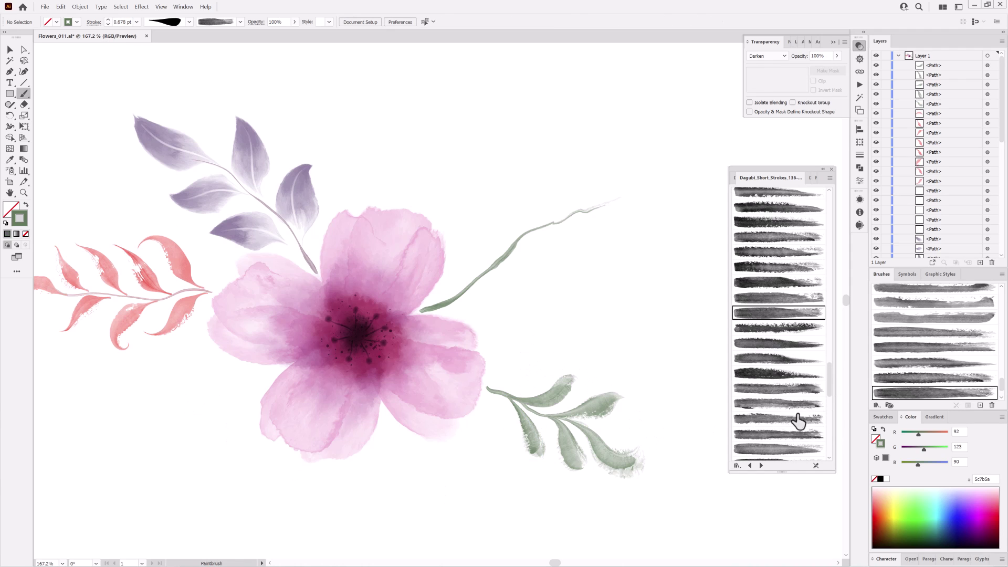
{"action": "left_click", "coordinate": [788, 418]}
{"action": "left_click_drag", "start_coordinate": [485, 389], "coordinate": [506, 437]}
{"action": "left_click_drag", "start_coordinate": [489, 375], "coordinate": [545, 375]}
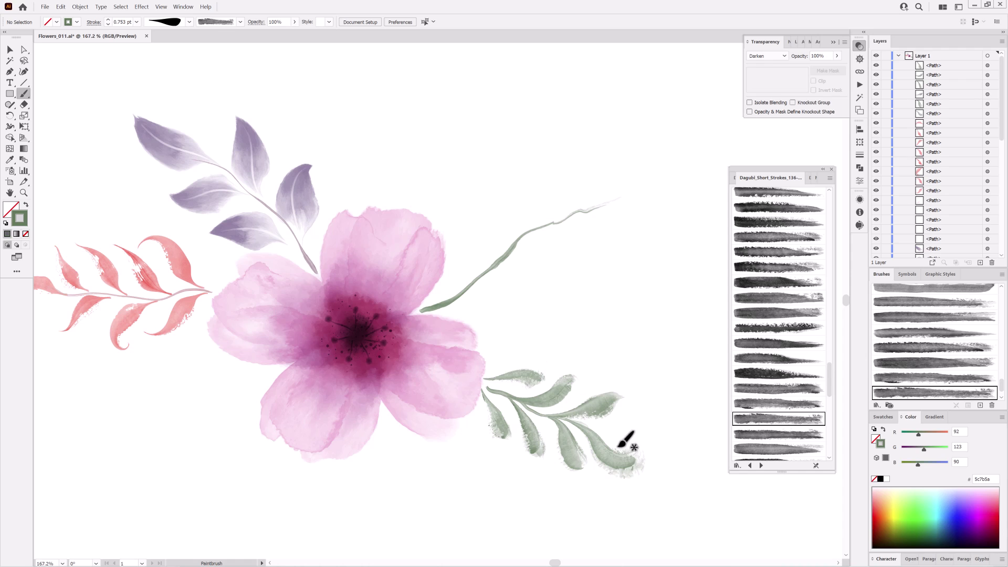
- Pick a Dagubi_Stamps_Washes brush, a tapered blade width profile and a red-orange paint colour
{"action": "left_click", "coordinate": [810, 178]}
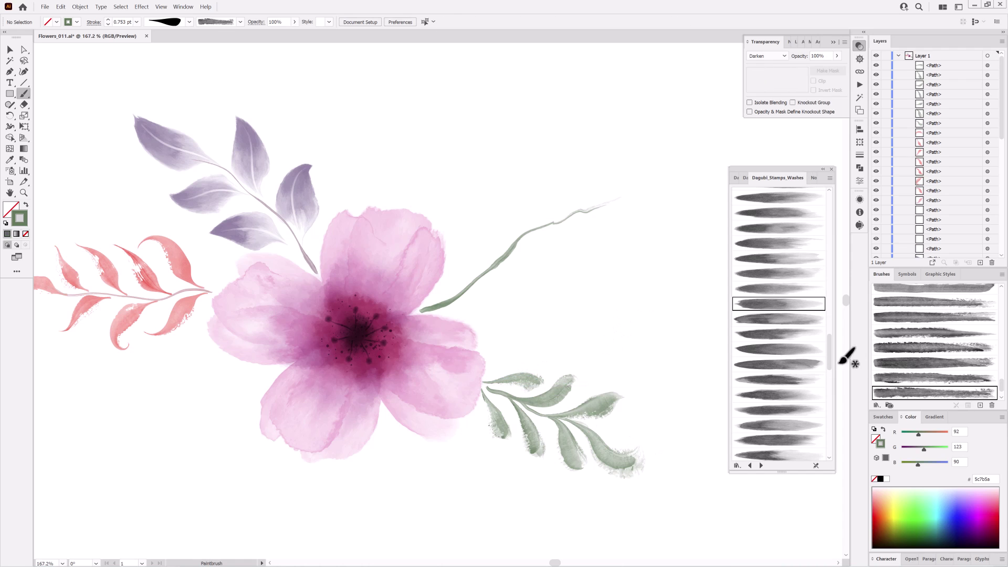
{"action": "left_click", "coordinate": [772, 319]}
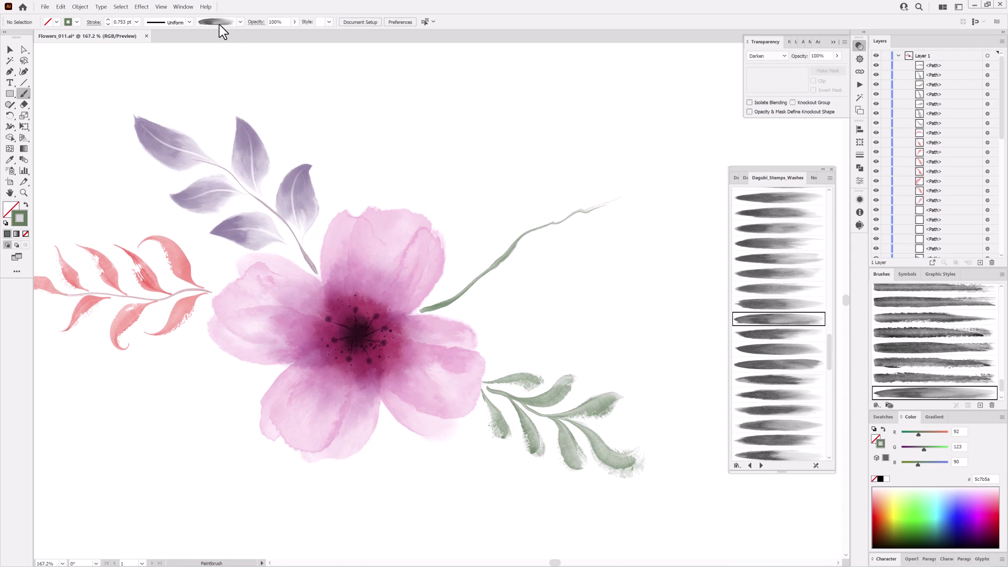
{"action": "left_click", "coordinate": [189, 22]}
{"action": "left_click", "coordinate": [184, 87]}
{"action": "left_click", "coordinate": [885, 501]}
{"action": "left_click_drag", "start_coordinate": [922, 447], "coordinate": [920, 447]}
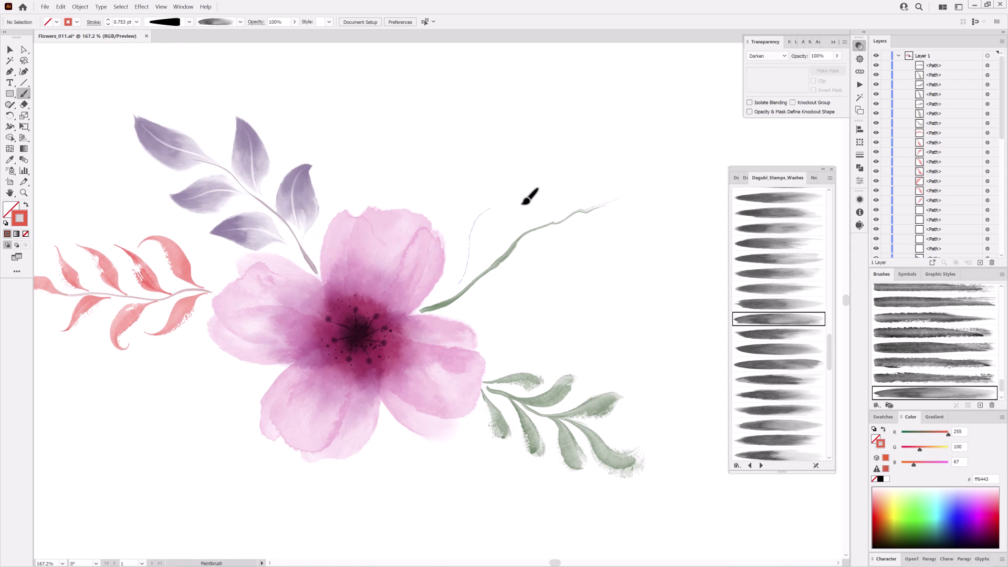
- Paint peach bud petals above the stem and one below it
{"action": "left_click_drag", "start_coordinate": [524, 204], "coordinate": [498, 209]}
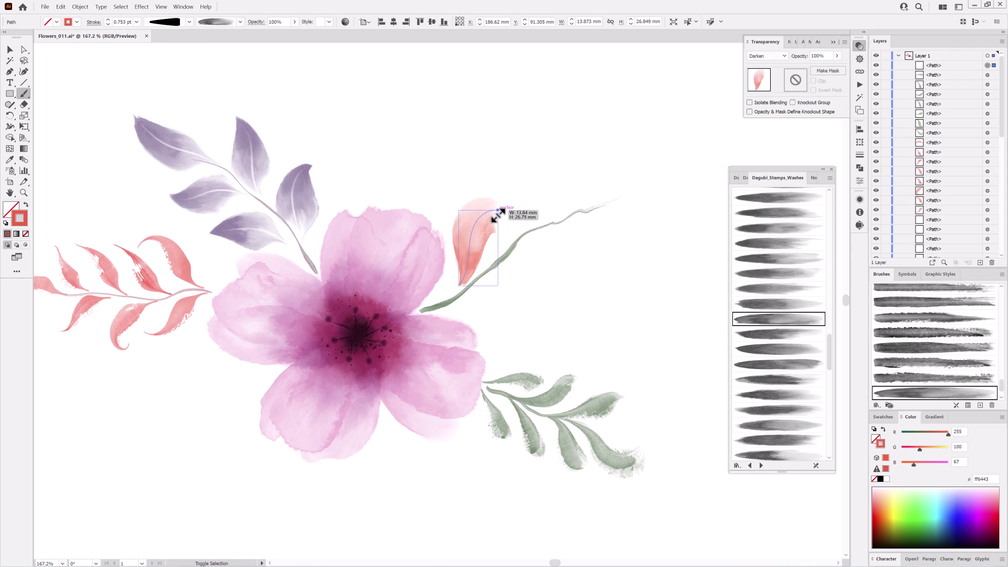
{"action": "left_click", "coordinate": [664, 327], "text": "ctrl"}
{"action": "left_click", "coordinate": [779, 334]}
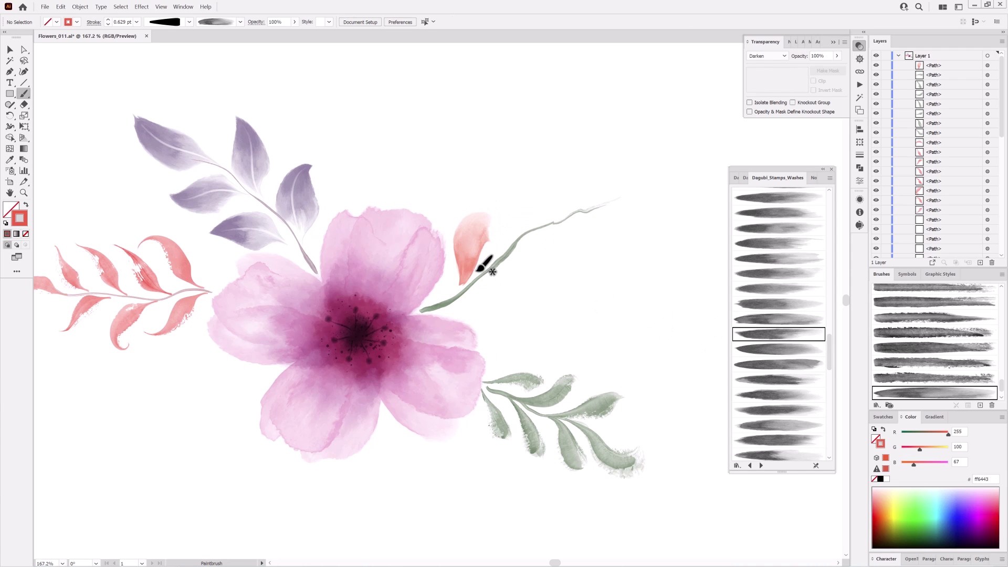
{"action": "left_click_drag", "start_coordinate": [475, 272], "coordinate": [492, 237]}
{"action": "left_click", "coordinate": [657, 315], "text": "ctrl"}
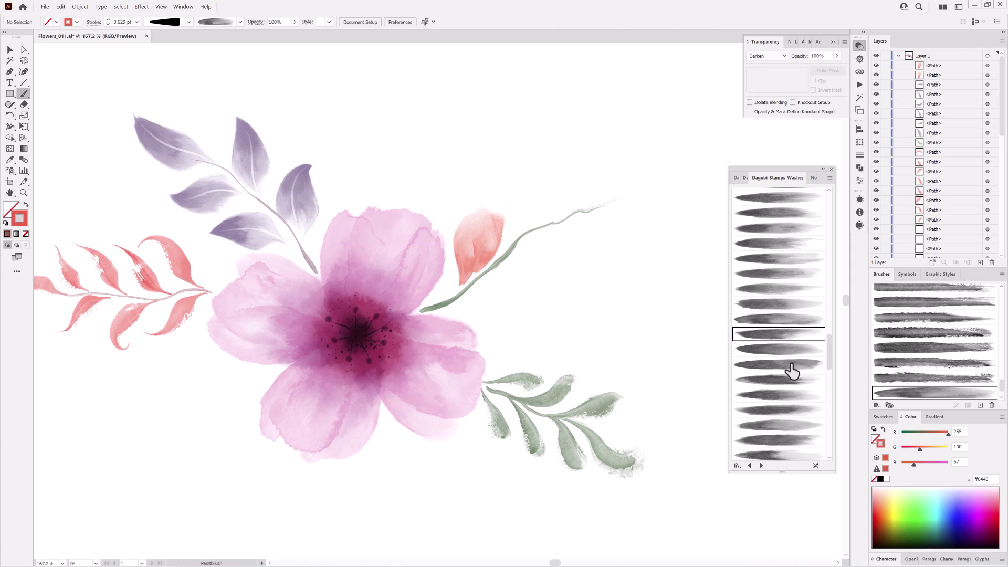
{"action": "left_click", "coordinate": [777, 198]}
{"action": "left_click_drag", "start_coordinate": [465, 300], "coordinate": [512, 315]}
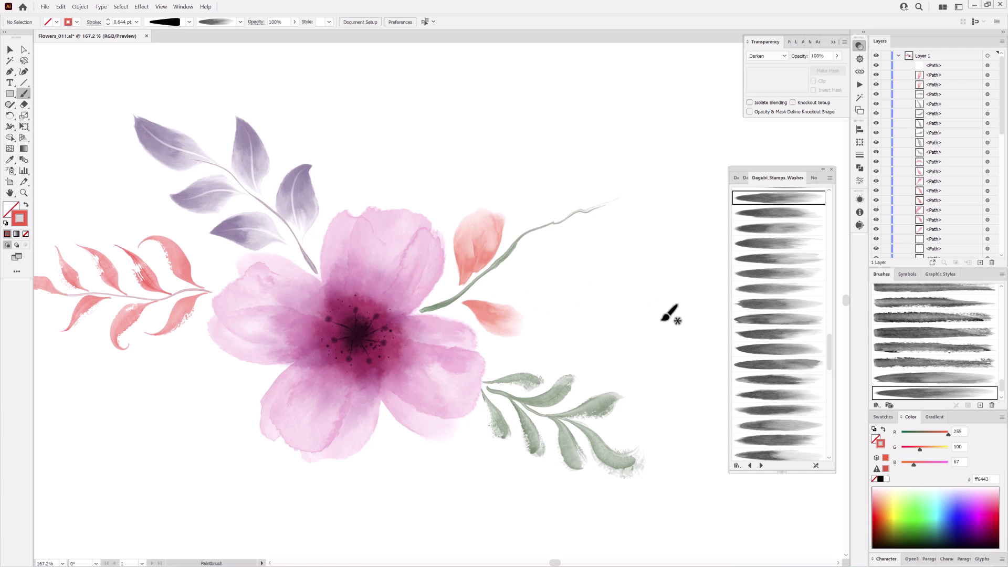
- Restyle the lower peach petal with another wash brush and paint a petal across the stem
{"action": "left_click", "coordinate": [777, 213]}
{"action": "left_click", "coordinate": [593, 354], "text": "ctrl"}
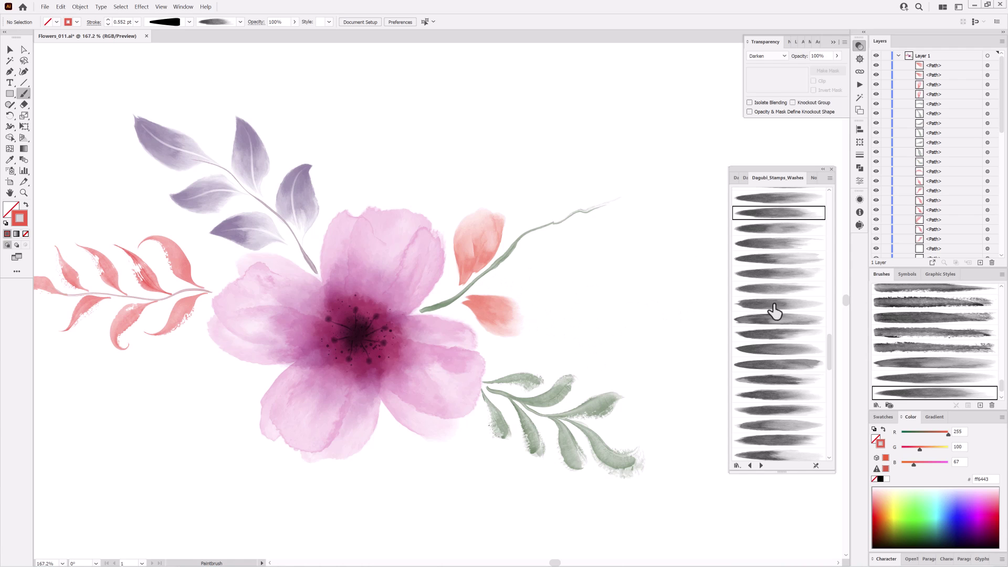
{"action": "left_click", "coordinate": [526, 317], "text": "ctrl"}
{"action": "left_click_drag", "start_coordinate": [830, 341], "coordinate": [829, 294]}
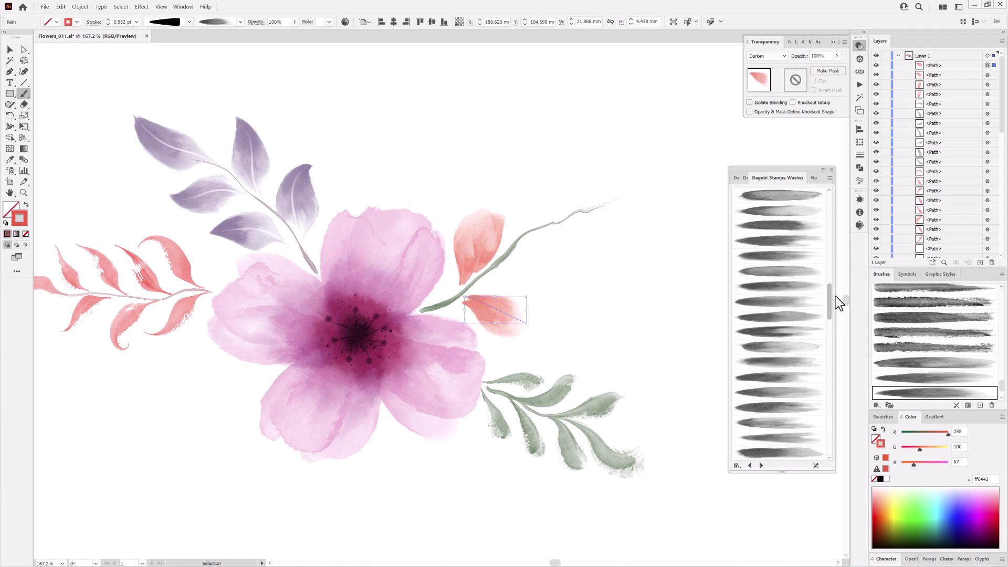
{"action": "left_click", "coordinate": [641, 118], "text": "ctrl"}
{"action": "left_click", "coordinate": [786, 231]}
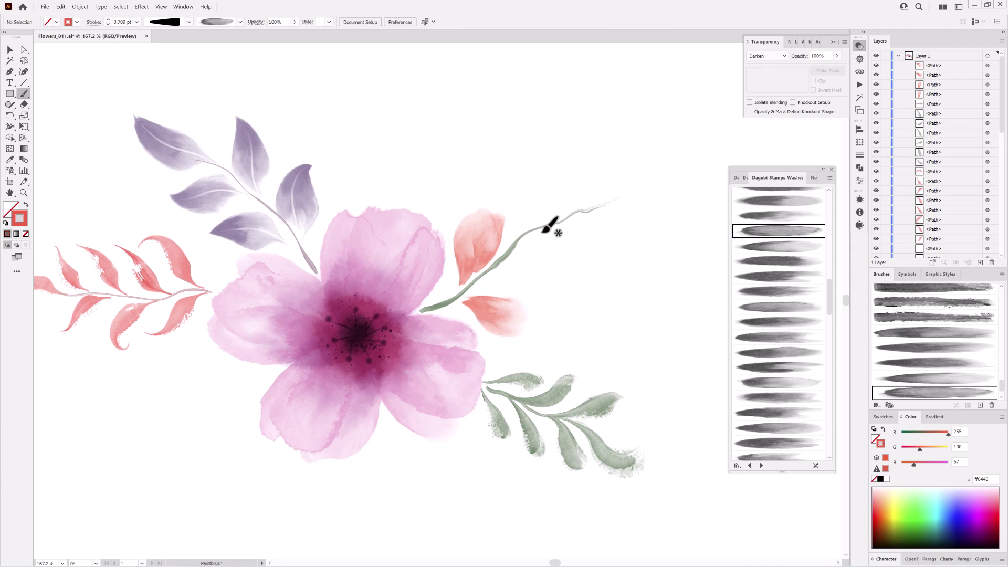
{"action": "left_click_drag", "start_coordinate": [508, 269], "coordinate": [571, 254]}
{"action": "left_click_drag", "start_coordinate": [830, 305], "coordinate": [830, 286]}
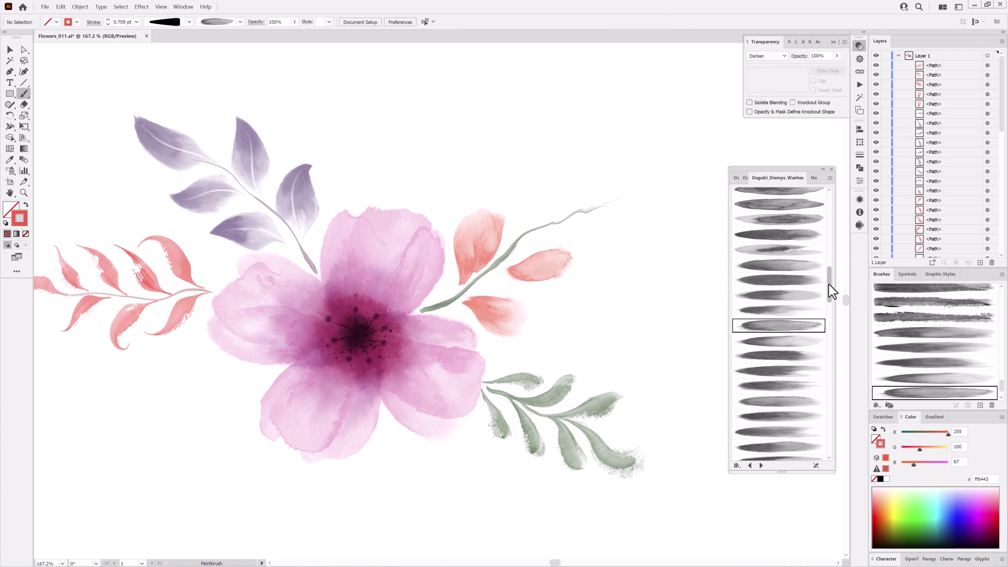
- Add more peach petals with various wash brushes, including one above the stem
{"action": "left_click", "coordinate": [779, 262]}
{"action": "left_click_drag", "start_coordinate": [583, 270], "coordinate": [575, 260]}
{"action": "left_click", "coordinate": [519, 250], "text": "ctrl"}
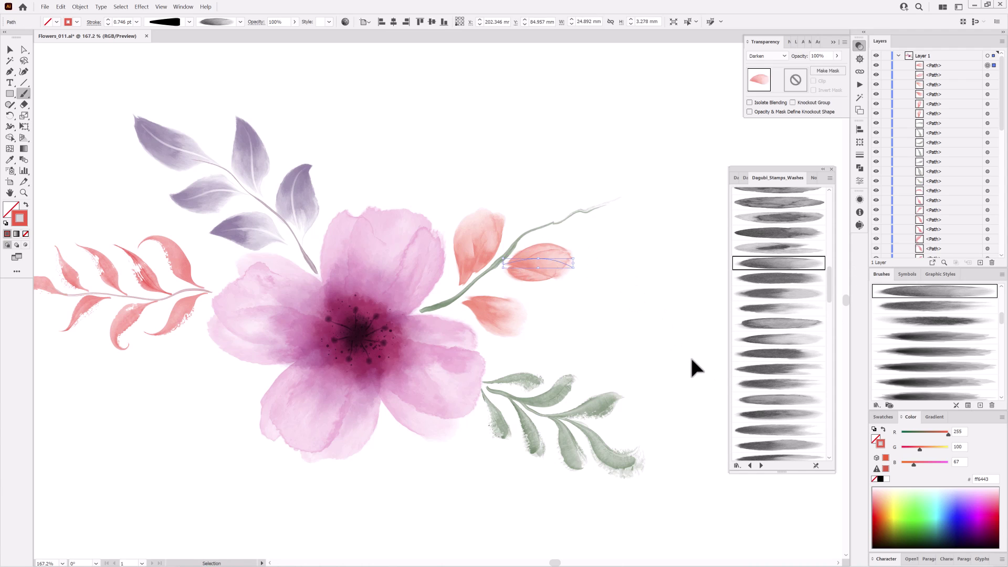
{"action": "left_click", "coordinate": [692, 366], "text": "ctrl"}
{"action": "left_click_drag", "start_coordinate": [829, 281], "coordinate": [831, 268]}
{"action": "left_click", "coordinate": [783, 236]}
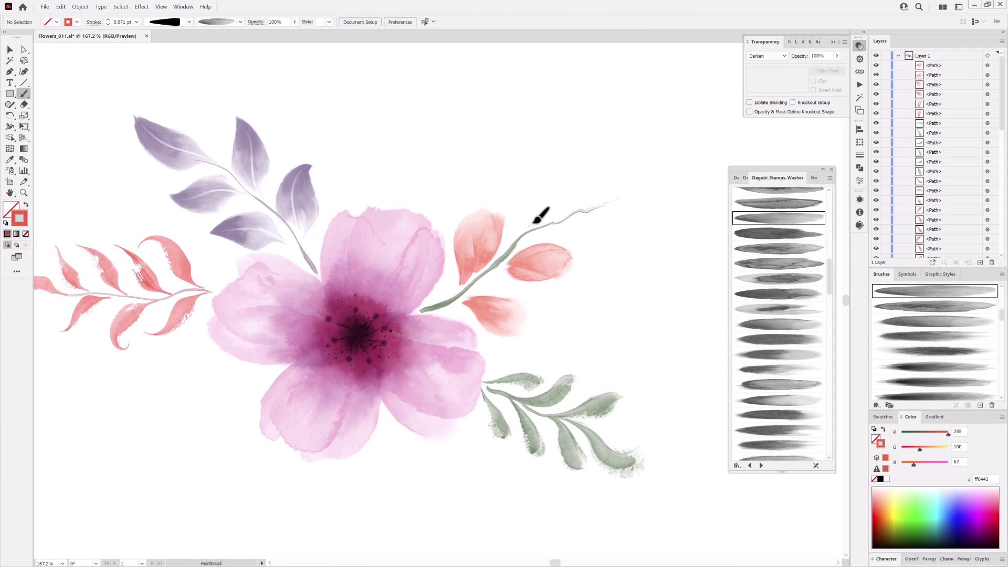
{"action": "left_click_drag", "start_coordinate": [531, 221], "coordinate": [557, 156]}
{"action": "left_click", "coordinate": [780, 203]}
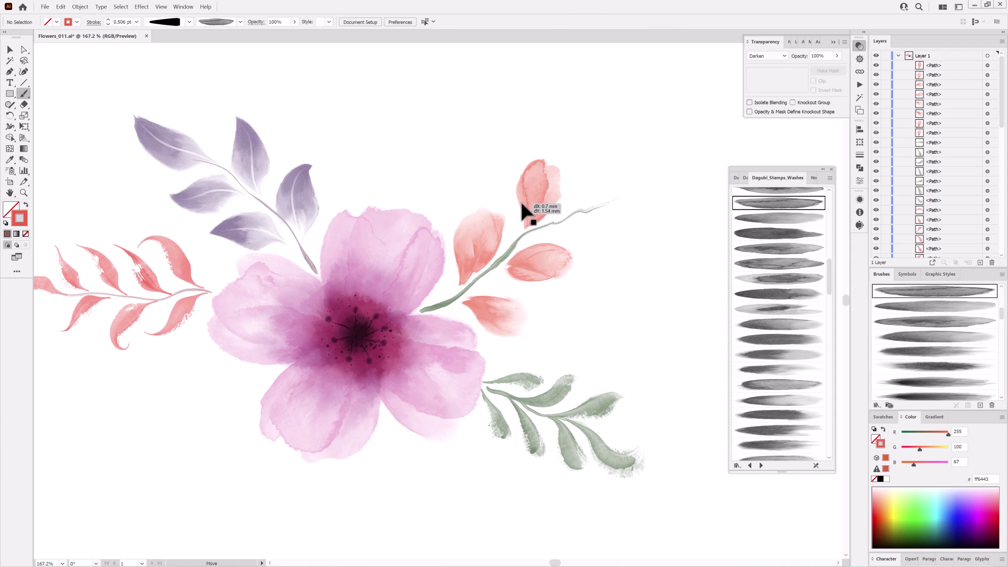
{"action": "left_click_drag", "start_coordinate": [830, 281], "coordinate": [830, 275]}
- Build a full peach bud at the stem tip with layered strokes sweeping upward right
{"action": "scroll", "coordinate": [831, 284], "scroll_direction": "down", "scroll_amount": 3}
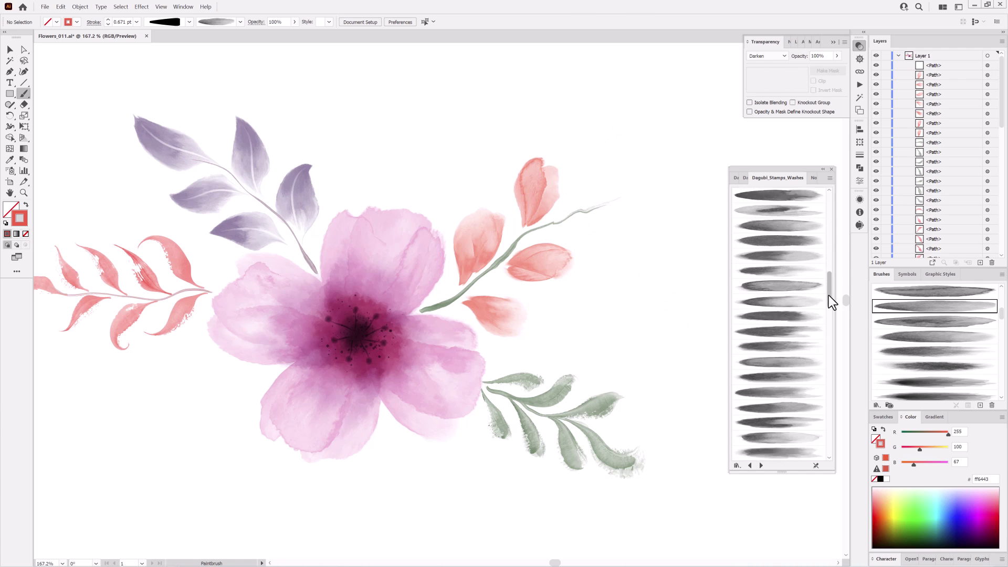
{"action": "left_click", "coordinate": [779, 324]}
{"action": "left_click_drag", "start_coordinate": [620, 229], "coordinate": [621, 232]}
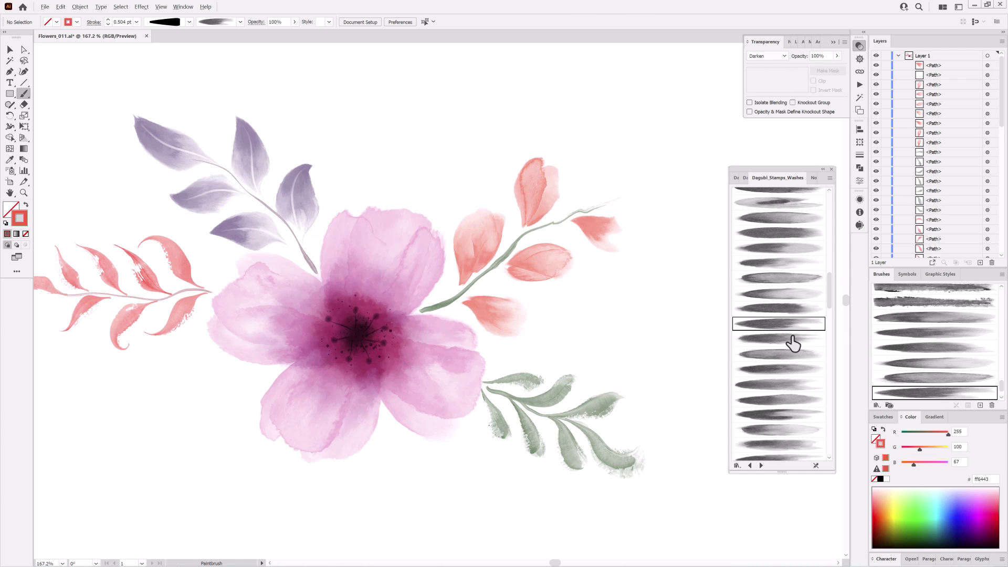
{"action": "left_click", "coordinate": [793, 339]}
{"action": "left_click_drag", "start_coordinate": [834, 307], "coordinate": [830, 333]}
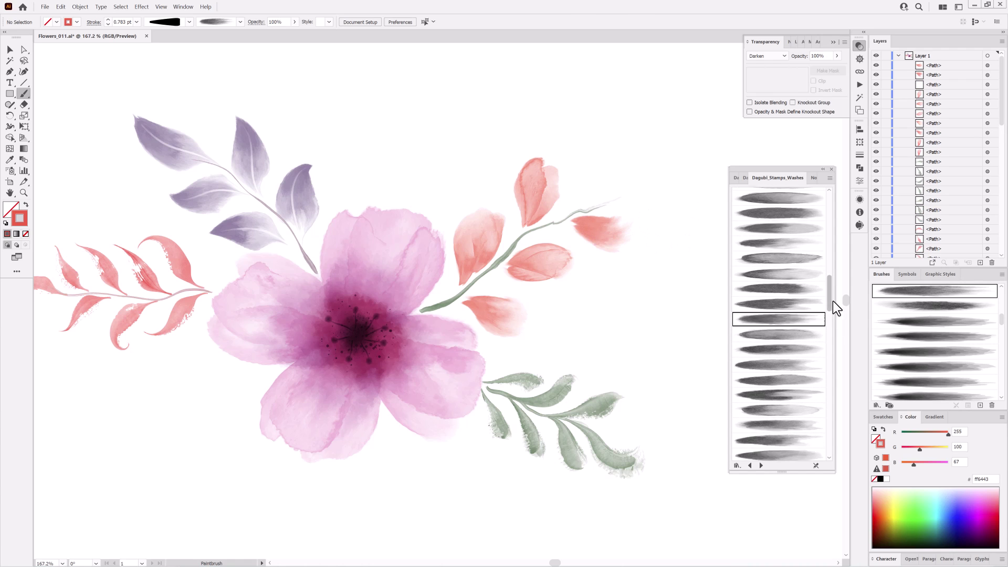
{"action": "left_click", "coordinate": [779, 342]}
{"action": "left_click_drag", "start_coordinate": [600, 200], "coordinate": [647, 153]}
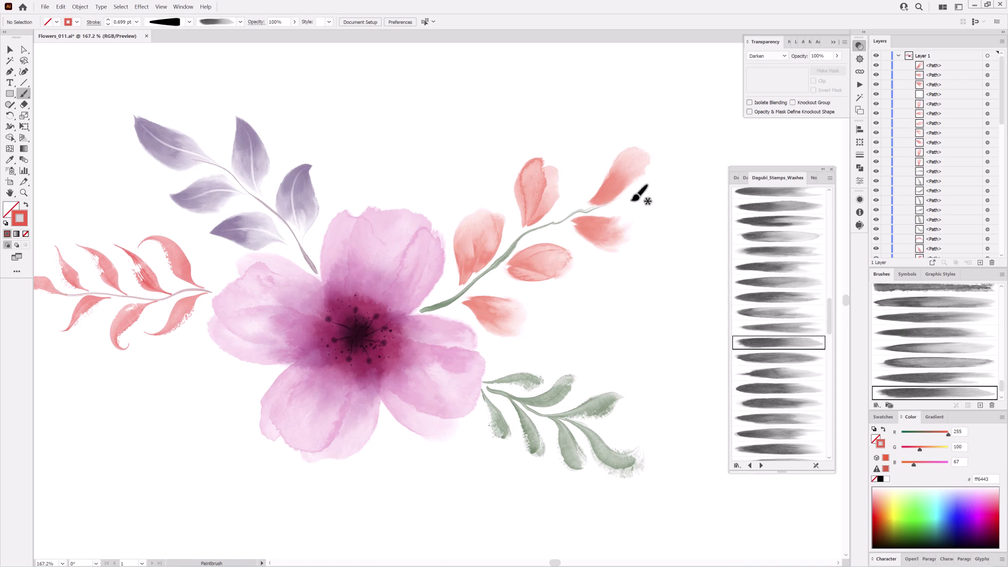
{"action": "left_click", "coordinate": [766, 390]}
{"action": "left_click_drag", "start_coordinate": [615, 204], "coordinate": [661, 164]}
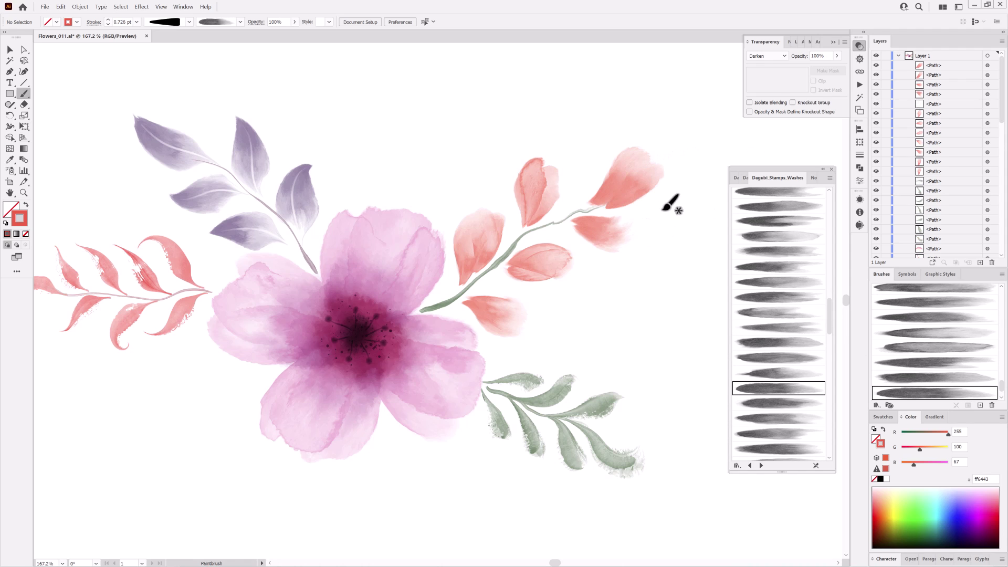
{"action": "left_click", "coordinate": [757, 403]}
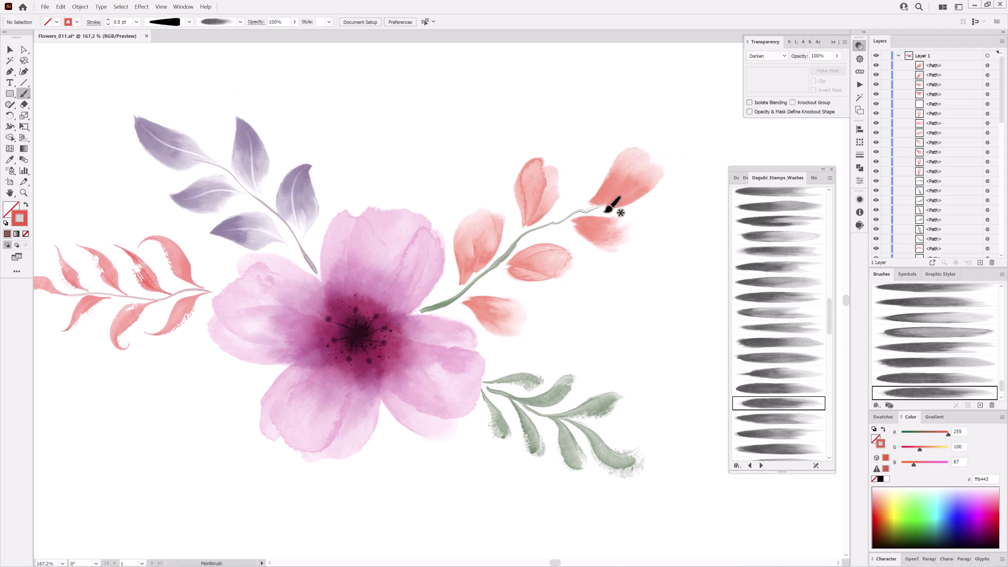
{"action": "left_click_drag", "start_coordinate": [608, 210], "coordinate": [659, 169]}
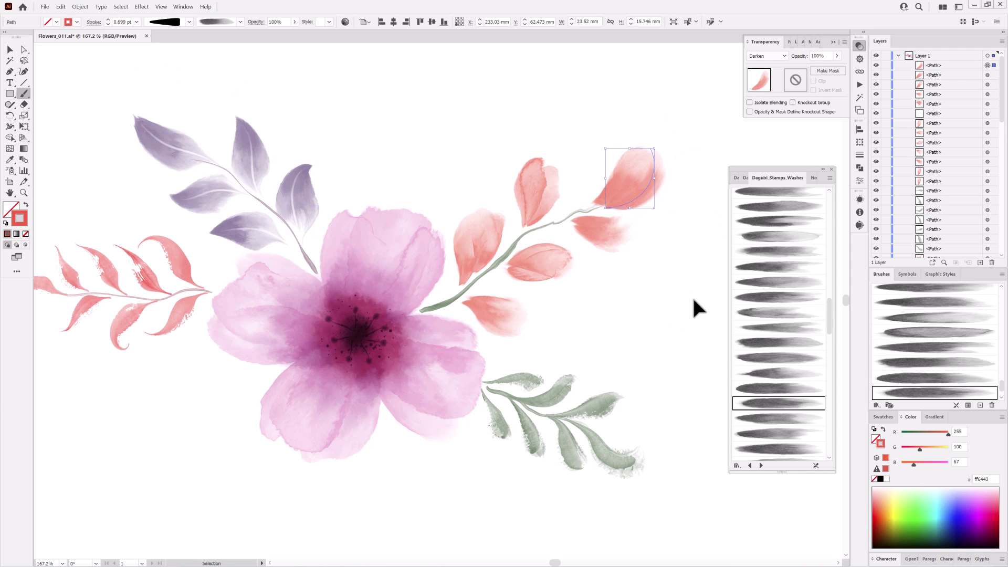
- Lighten the paint colour to pale tan and set a tapered leaf width profile with a wash brush
{"action": "scroll", "coordinate": [659, 309], "scroll_direction": "down", "scroll_amount": 2}
{"action": "scroll", "coordinate": [633, 335], "scroll_direction": "up", "scroll_amount": 1}
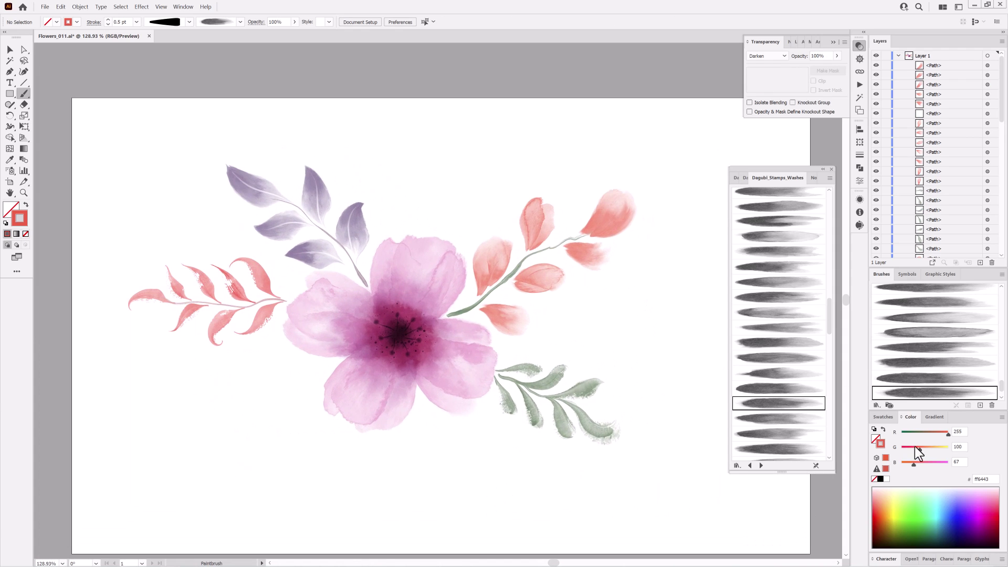
{"action": "left_click_drag", "start_coordinate": [933, 449], "coordinate": [938, 449]}
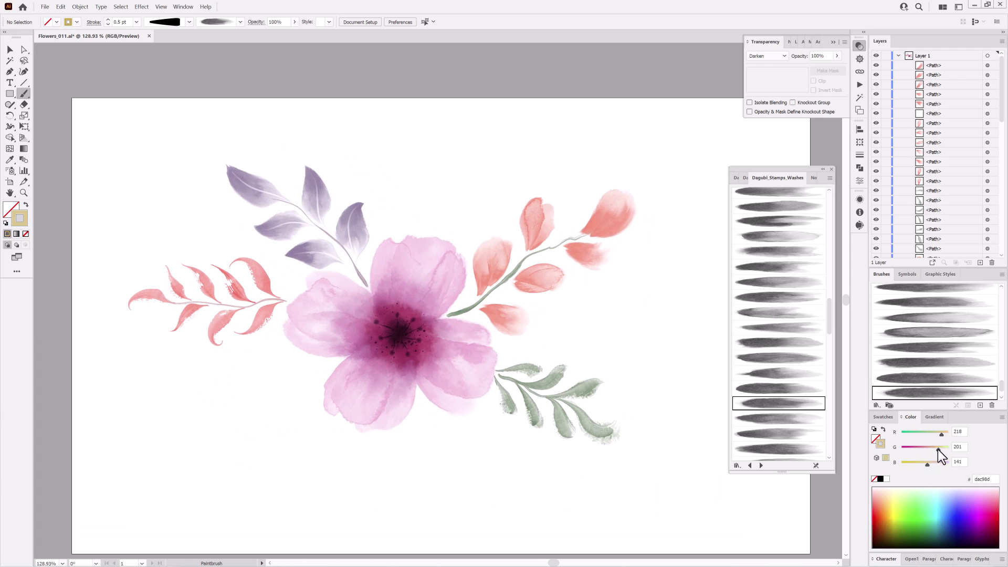
{"action": "left_click", "coordinate": [190, 22]}
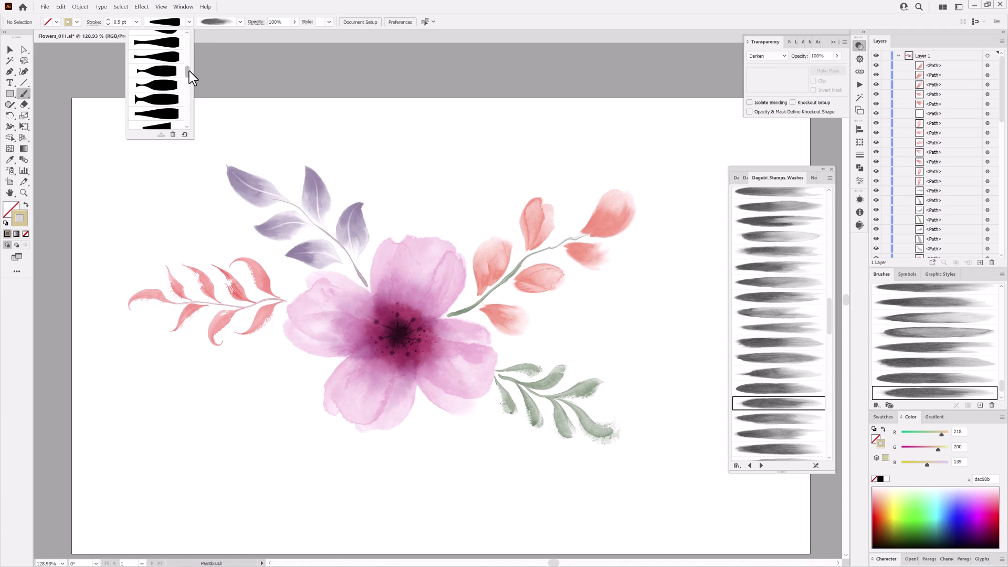
{"action": "left_click", "coordinate": [181, 85]}
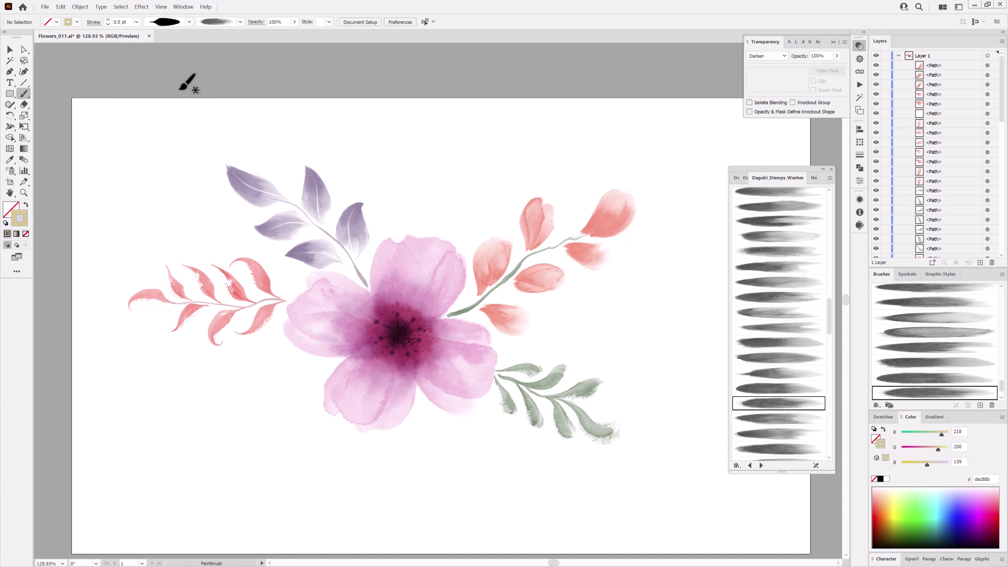
{"action": "left_click", "coordinate": [772, 318]}
{"action": "left_click", "coordinate": [190, 21]}
{"action": "scroll", "coordinate": [192, 89], "scroll_direction": "down", "scroll_amount": 3}
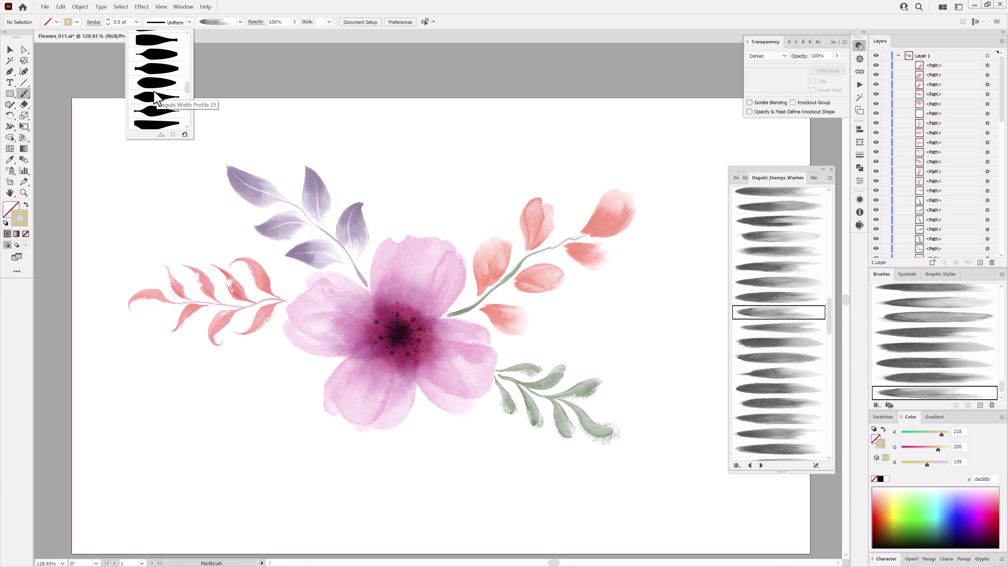
{"action": "left_click", "coordinate": [153, 116]}
- Paint two pale cream leaves side by side below the flower
{"action": "left_click_drag", "start_coordinate": [416, 389], "coordinate": [476, 496]}
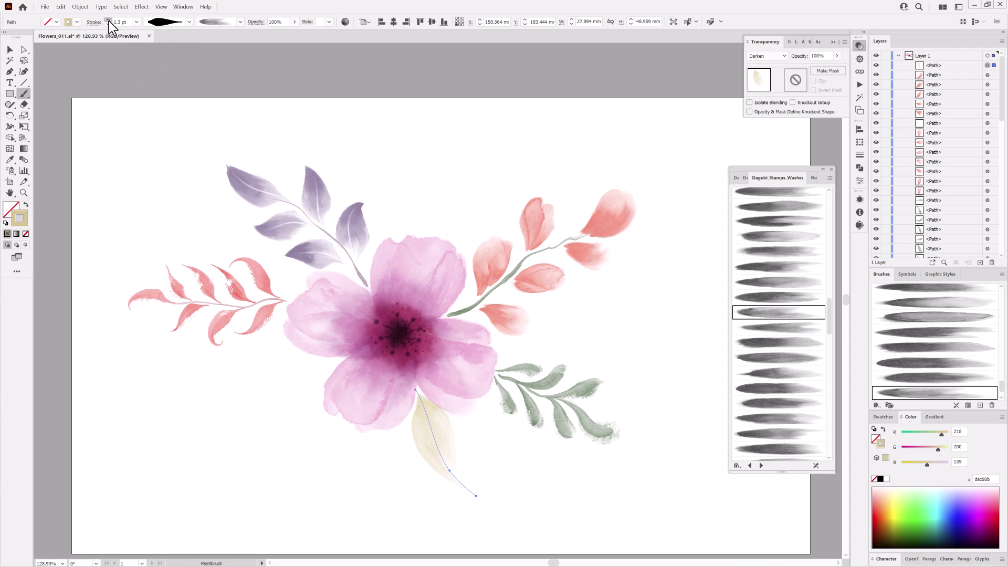
{"action": "left_click", "coordinate": [308, 525], "text": "ctrl"}
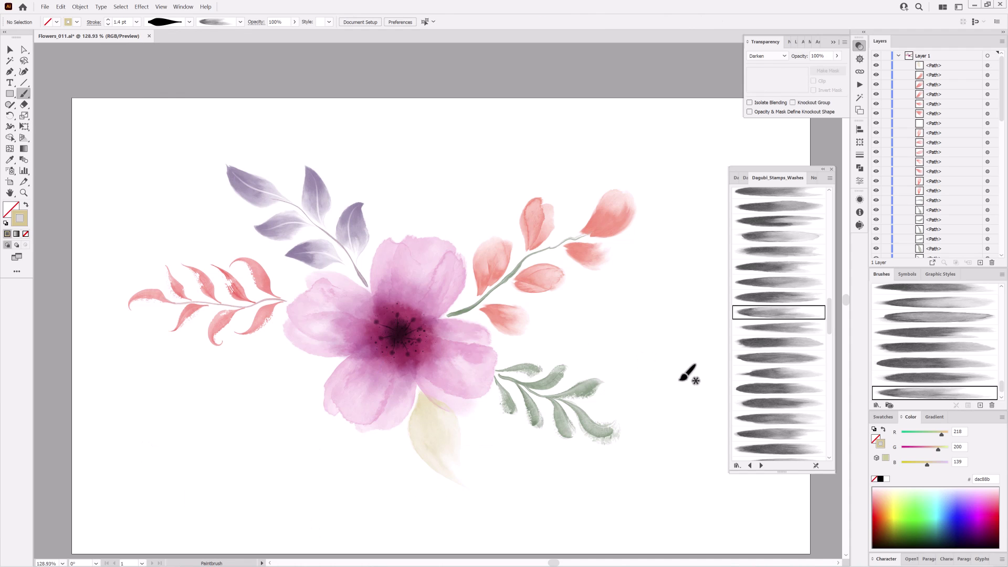
{"action": "left_click", "coordinate": [783, 237]}
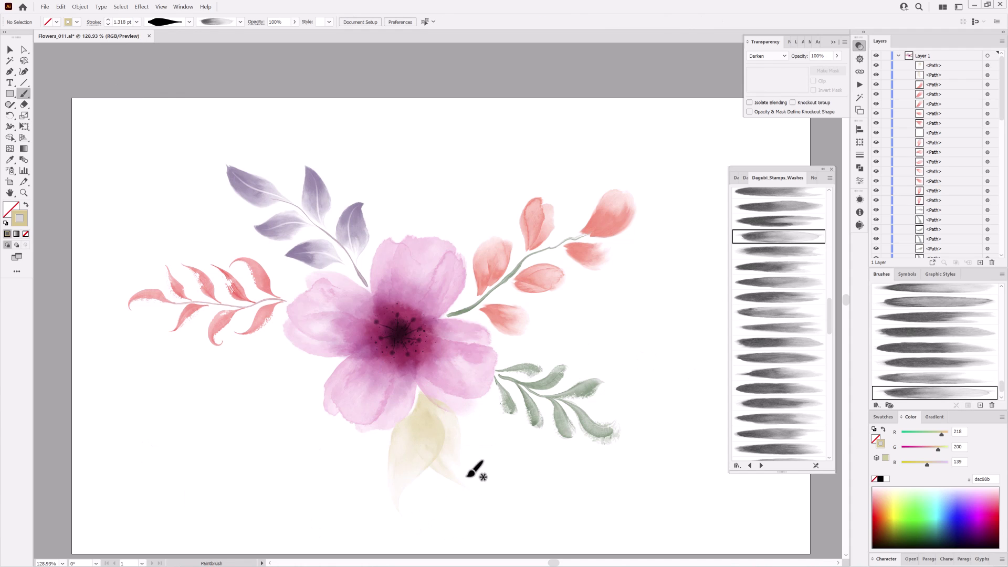
{"action": "left_click_drag", "start_coordinate": [423, 396], "coordinate": [391, 515]}
- Reposition and rotate the second pale leaf into place under the flower
{"action": "mouse_move", "coordinate": [452, 448]}
{"action": "left_mouse_down"}
{"action": "mouse_move", "coordinate": [486, 477]}
{"action": "mouse_move", "coordinate": [582, 523]}
{"action": "left_mouse_up"}
{"action": "left_click_drag", "start_coordinate": [499, 502], "coordinate": [523, 510]}
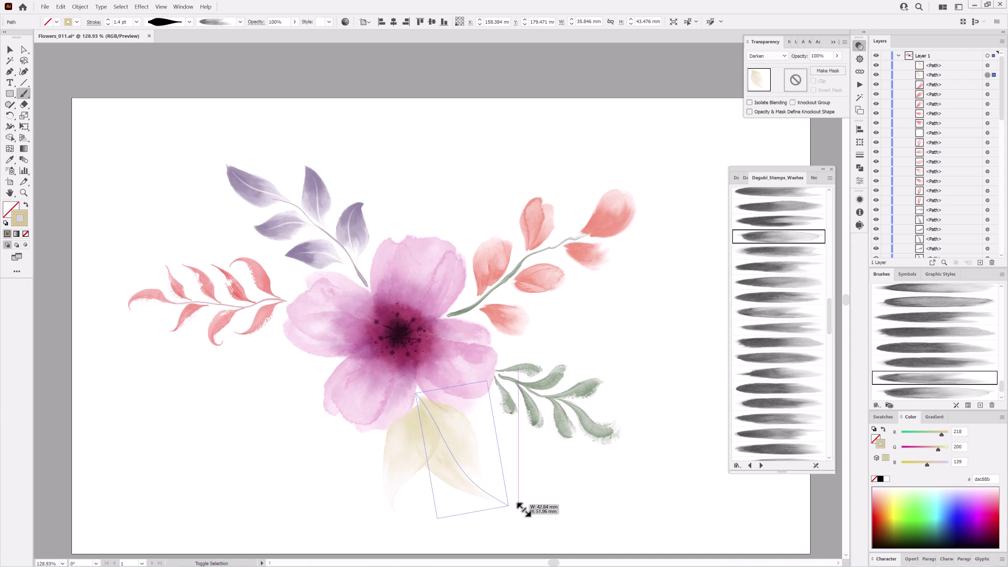
{"action": "left_click", "coordinate": [646, 504]}
{"action": "key", "text": "b"}
{"action": "left_click_drag", "start_coordinate": [580, 404], "coordinate": [625, 420]}
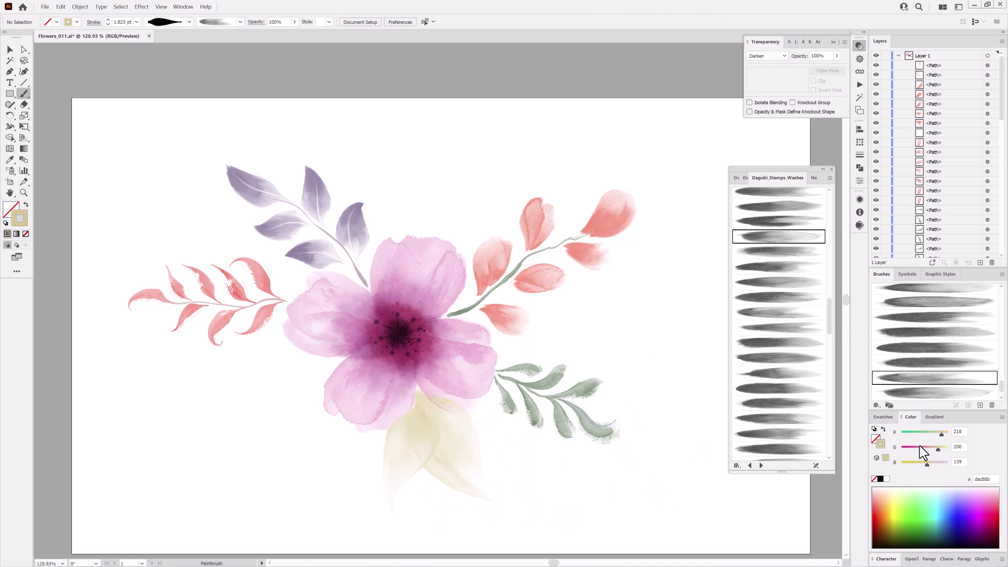
- Switch to grey-green and paint a leaf left of the flower, nudging it into place
{"action": "left_click", "coordinate": [932, 450]}
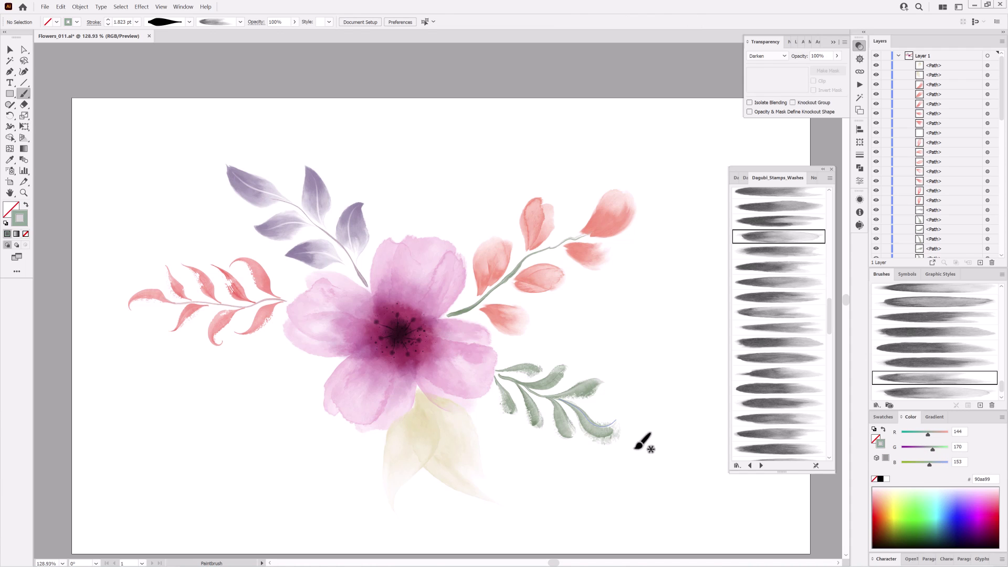
{"action": "left_click_drag", "start_coordinate": [300, 448], "coordinate": [277, 460]}
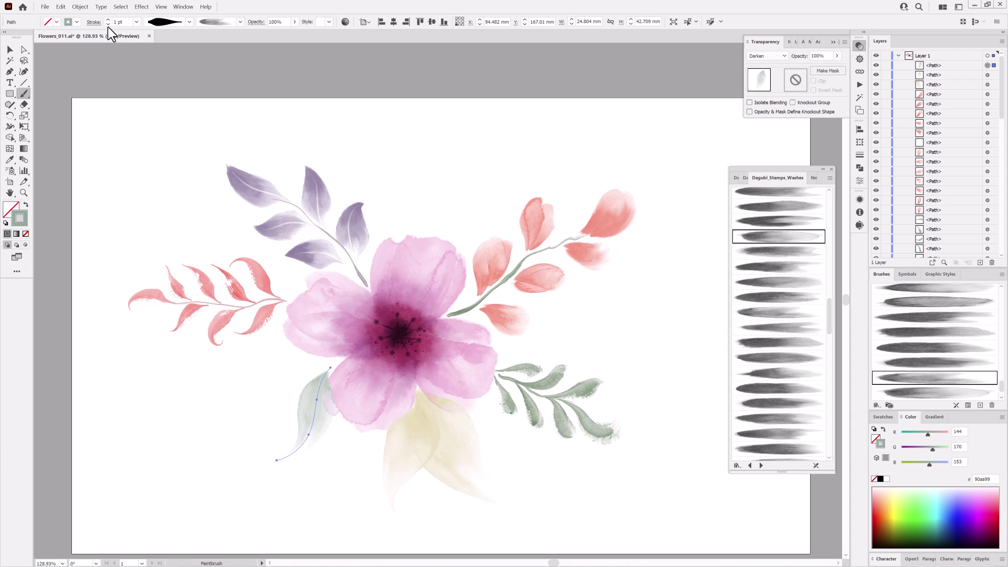
{"action": "left_click_drag", "start_coordinate": [314, 398], "coordinate": [317, 391]}
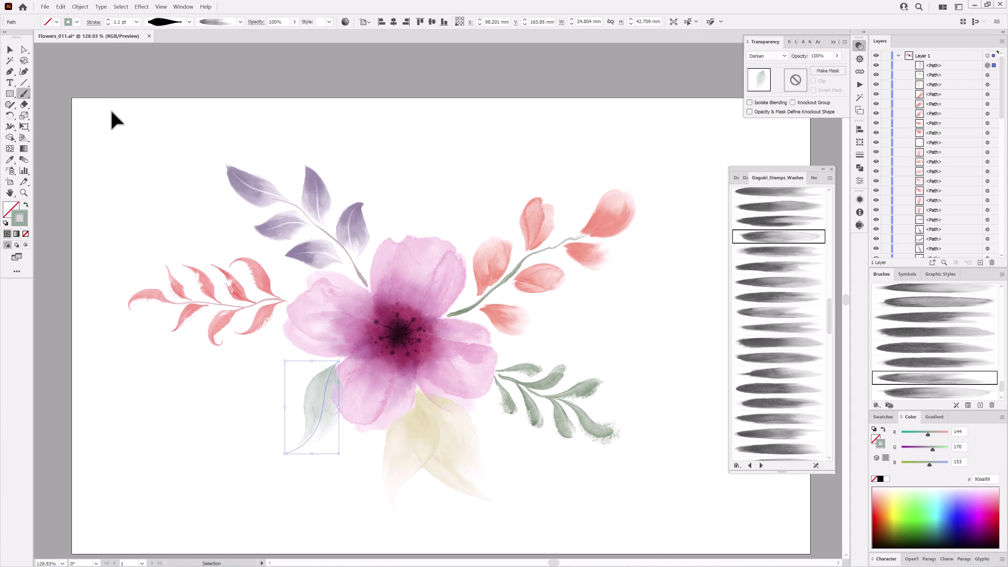
{"action": "left_click", "coordinate": [777, 540], "text": "ctrl"}
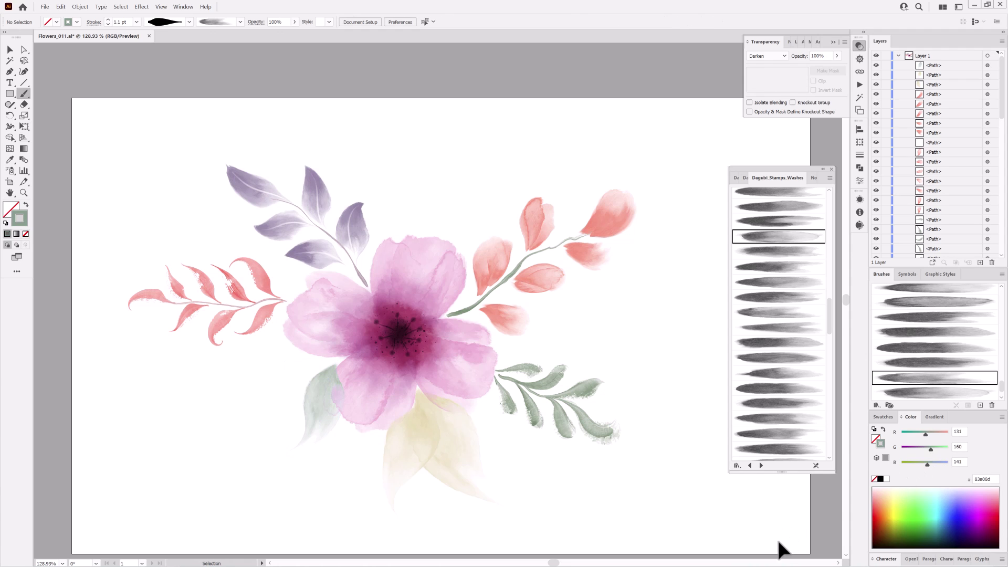
- Paint another pale green leaf left of the flower and load the Noise_Gradient_Transparent brushes
{"action": "left_click", "coordinate": [779, 282]}
{"action": "left_click_drag", "start_coordinate": [334, 363], "coordinate": [242, 344]}
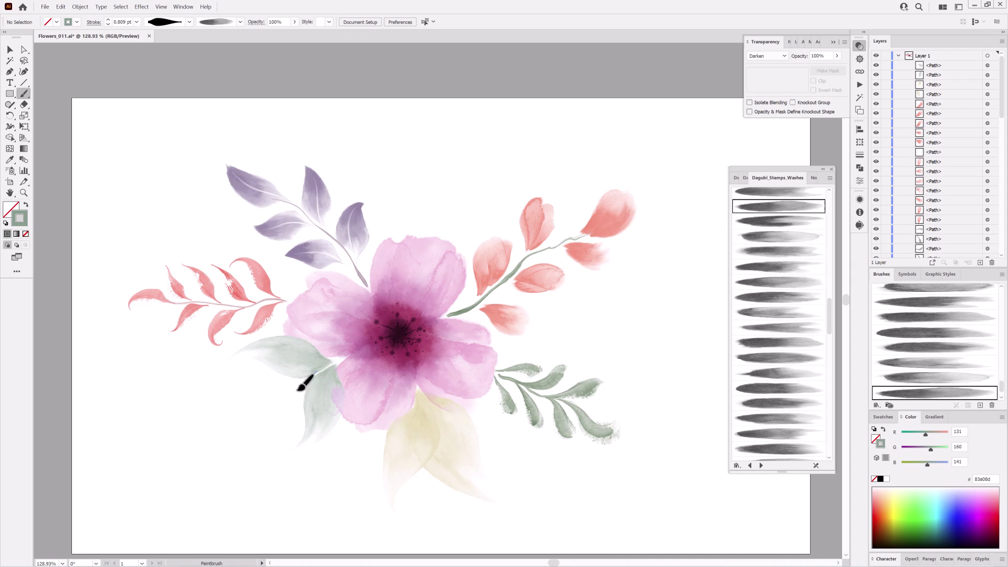
{"action": "left_click_drag", "start_coordinate": [243, 429], "coordinate": [241, 432]}
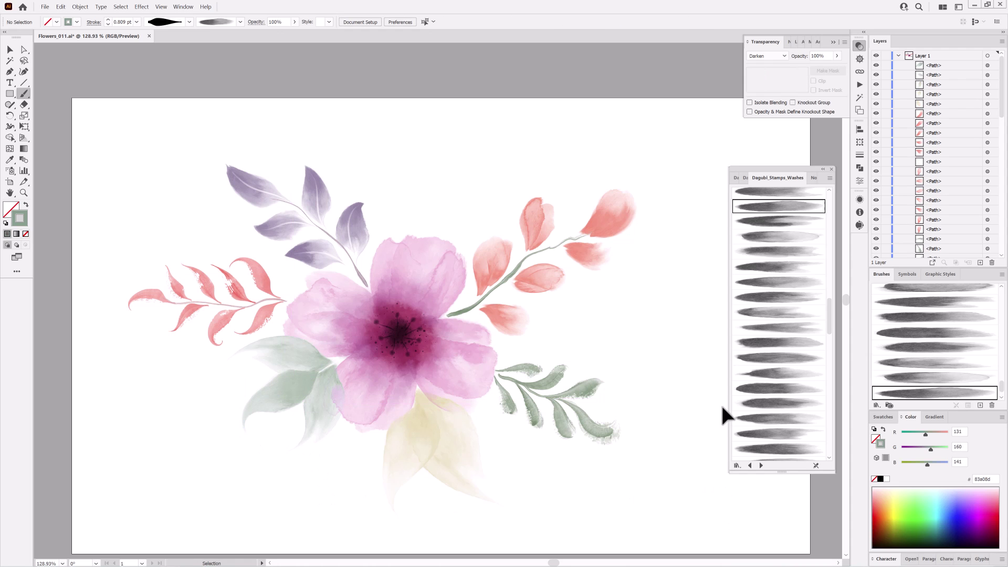
{"action": "left_click", "coordinate": [814, 178]}
{"action": "left_click_drag", "start_coordinate": [830, 253], "coordinate": [834, 419]}
- Zoom in on the green leaves and pick a noise gradient brush, elliptical profile and Multiply blending
{"action": "left_click", "coordinate": [779, 329]}
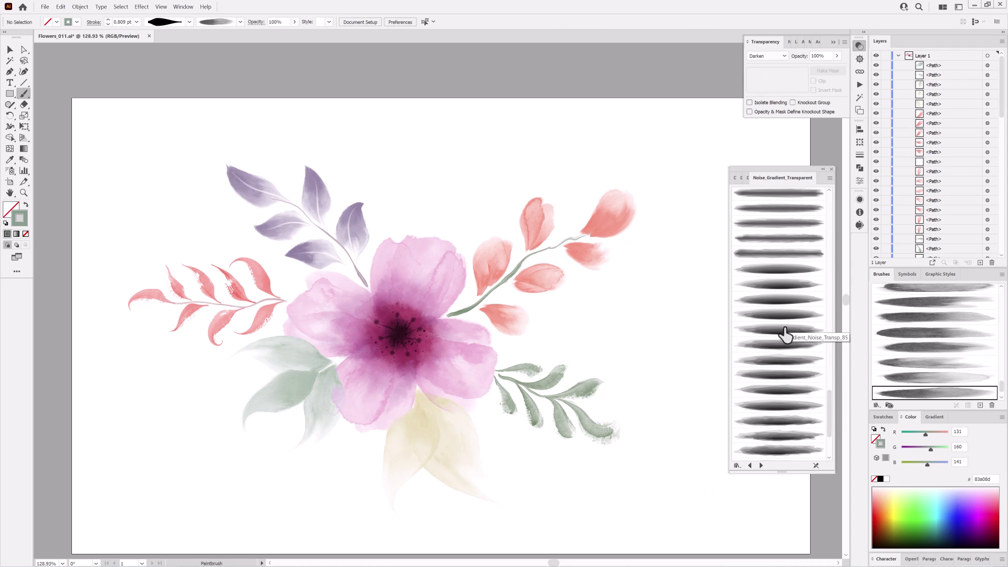
{"action": "left_click", "coordinate": [350, 435], "text": "ctrl"}
{"action": "left_click_drag", "start_coordinate": [351, 436], "coordinate": [572, 408]}
{"action": "left_click", "coordinate": [189, 22]}
{"action": "scroll", "coordinate": [191, 52], "scroll_direction": "down", "scroll_amount": 3}
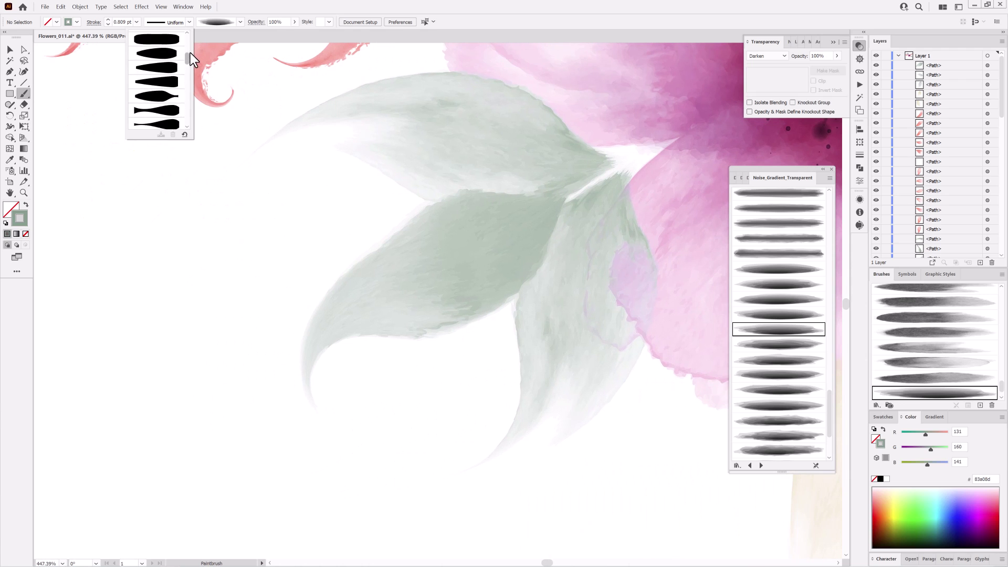
{"action": "left_click", "coordinate": [157, 56]}
{"action": "left_click", "coordinate": [767, 56]}
{"action": "left_click", "coordinate": [761, 79]}
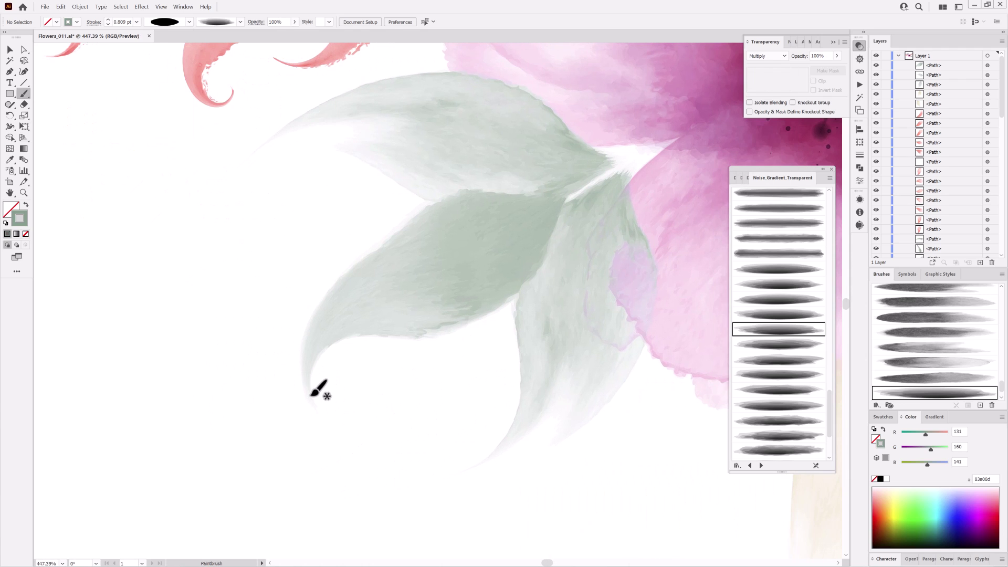
- Paint a darker green stroke along the leaf and curve it with the Warp tool
{"action": "left_click_drag", "start_coordinate": [557, 201], "coordinate": [550, 215]}
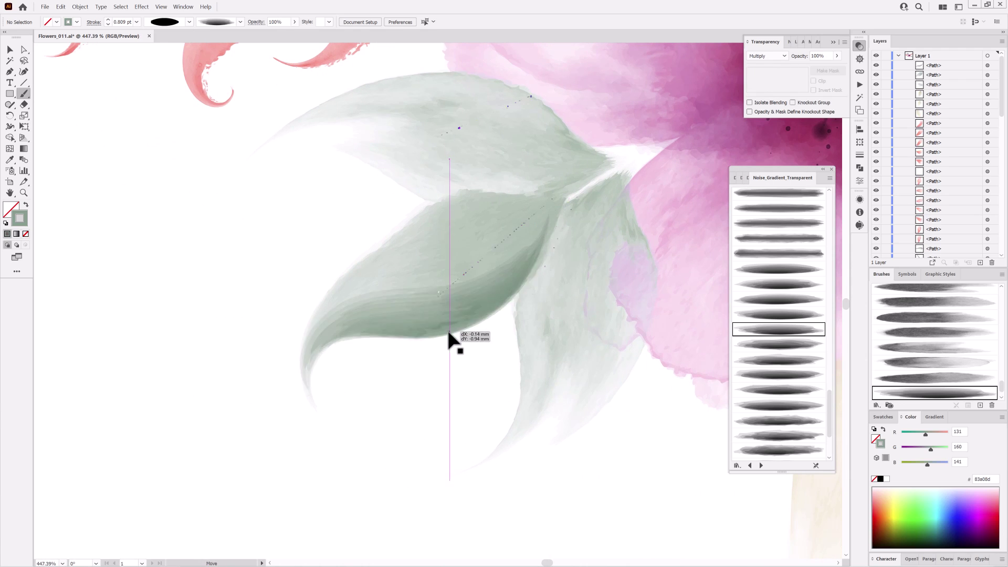
{"action": "left_click", "coordinate": [108, 24]}
{"action": "left_click_drag", "start_coordinate": [10, 127], "coordinate": [42, 137]}
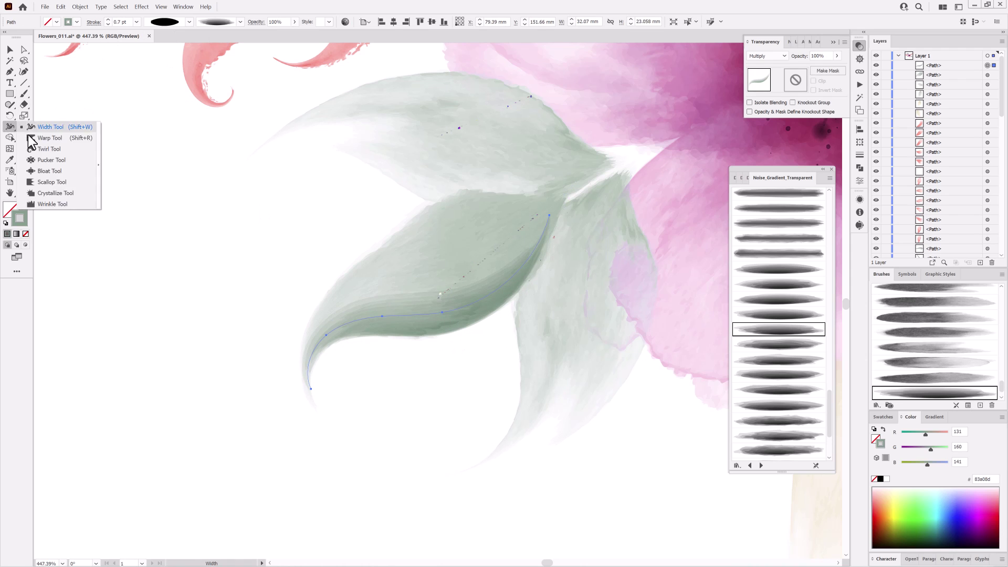
{"action": "double_click", "coordinate": [9, 126]}
{"action": "left_click", "coordinate": [509, 366]}
{"action": "left_click_drag", "start_coordinate": [500, 180], "coordinate": [477, 371]}
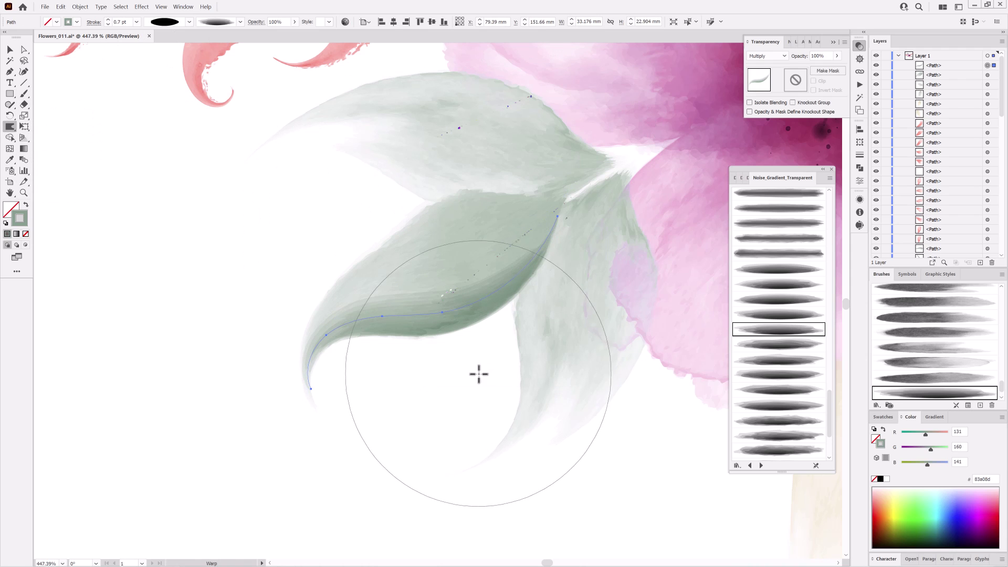
{"action": "key", "text": "ctrl+shift+a"}
- Paint a soft stroke along the right leaf's edge and restyle it with another noise brush
{"action": "key", "text": "b"}
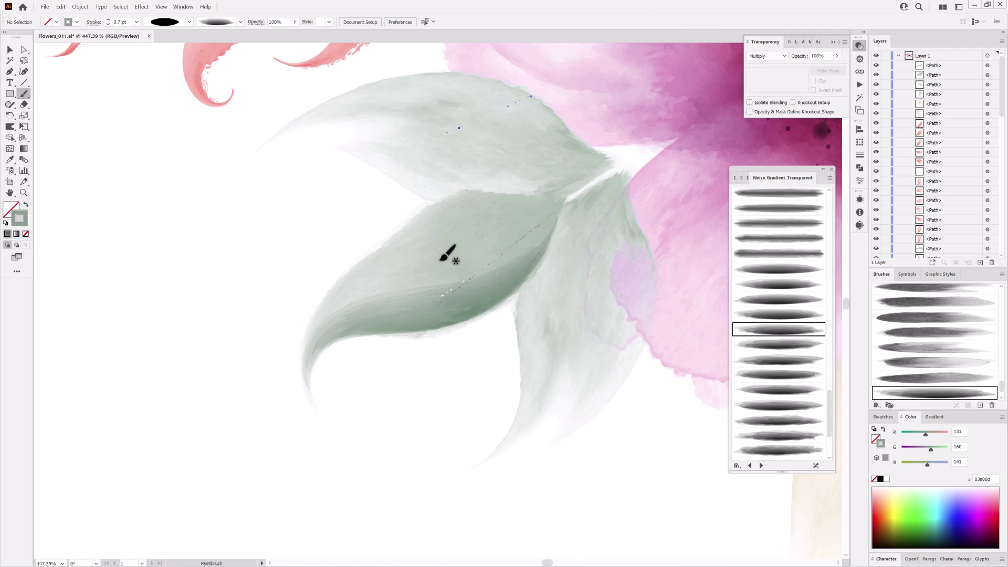
{"action": "left_click_drag", "start_coordinate": [626, 221], "coordinate": [627, 222]}
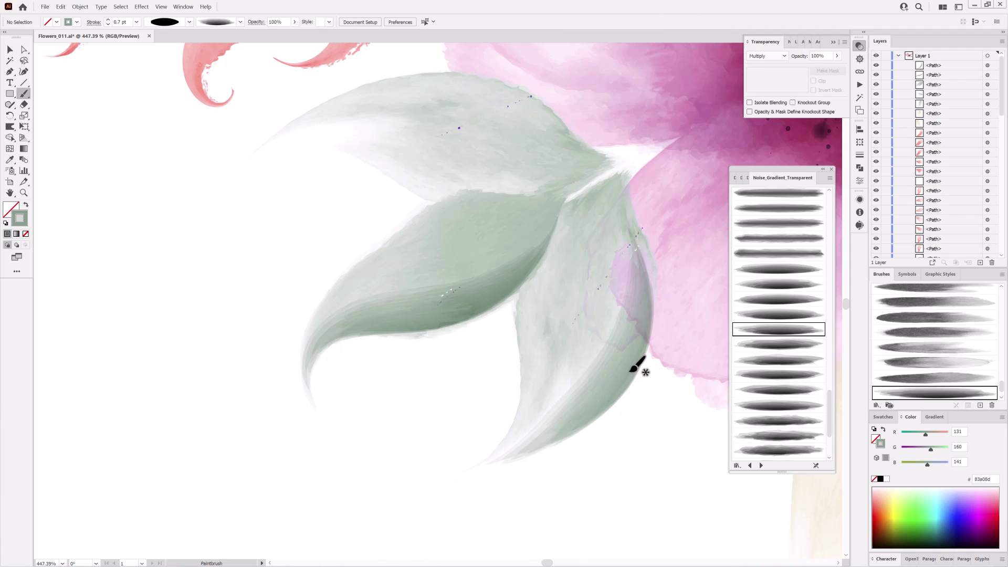
{"action": "left_click", "coordinate": [9, 126]}
{"action": "left_click", "coordinate": [779, 344]}
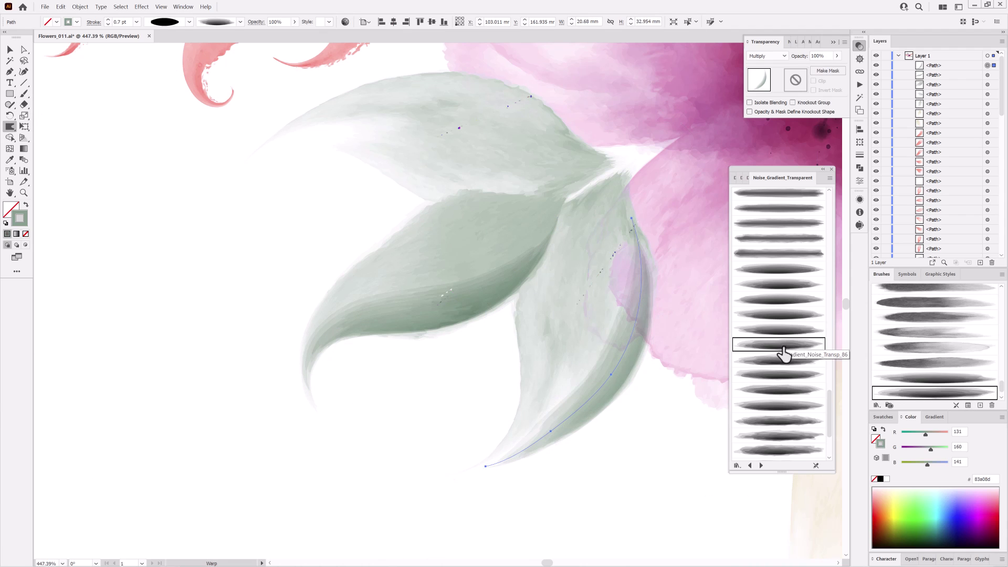
{"action": "key", "text": "ctrl+shift+a"}
- Paint and warp a noise-gradient stroke along the upper leaf, checking the whole bouquet
{"action": "left_click", "coordinate": [790, 360]}
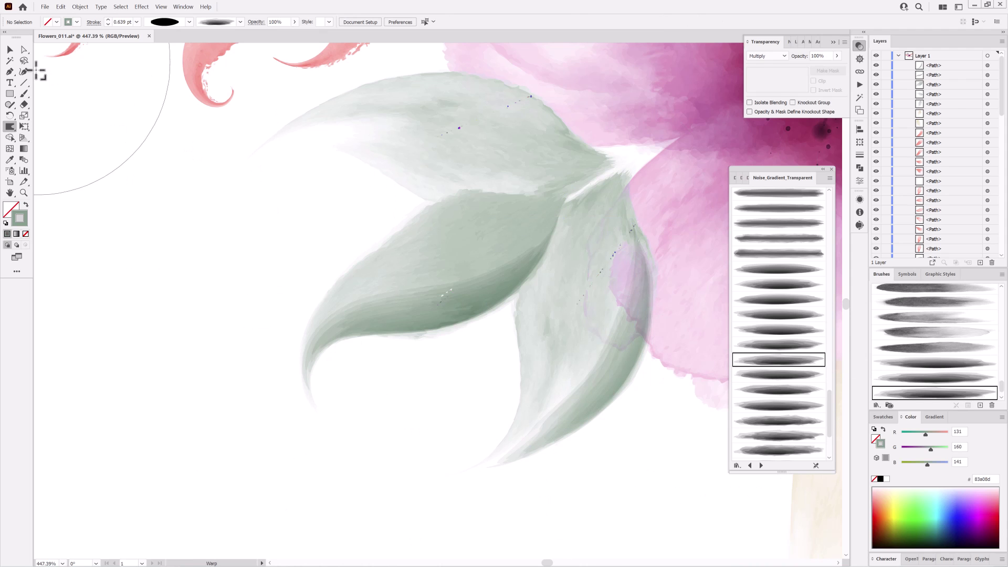
{"action": "key", "text": "b"}
{"action": "left_click_drag", "start_coordinate": [407, 152], "coordinate": [599, 171]}
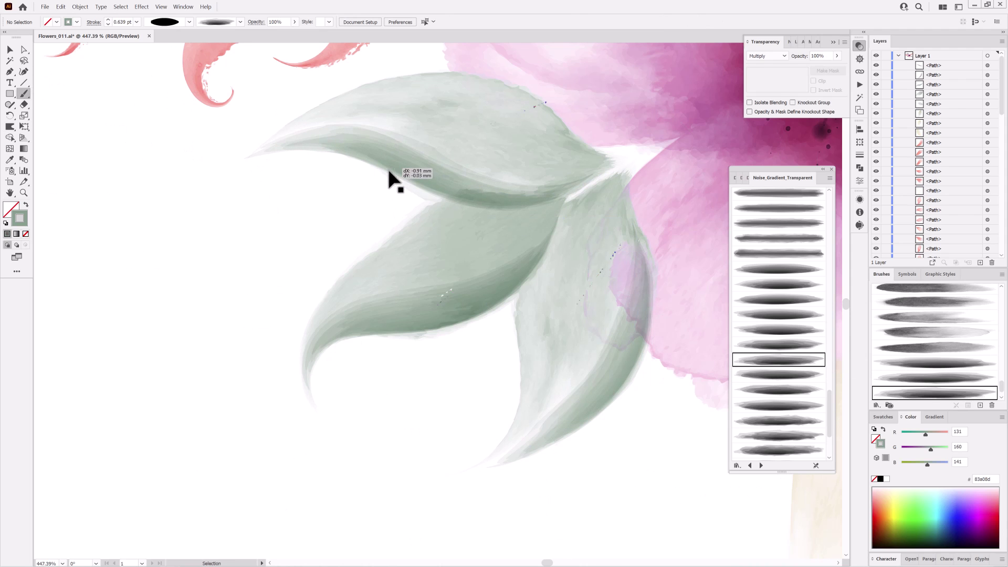
{"action": "key", "text": "shift+r"}
{"action": "left_click_drag", "start_coordinate": [589, 214], "coordinate": [588, 407]}
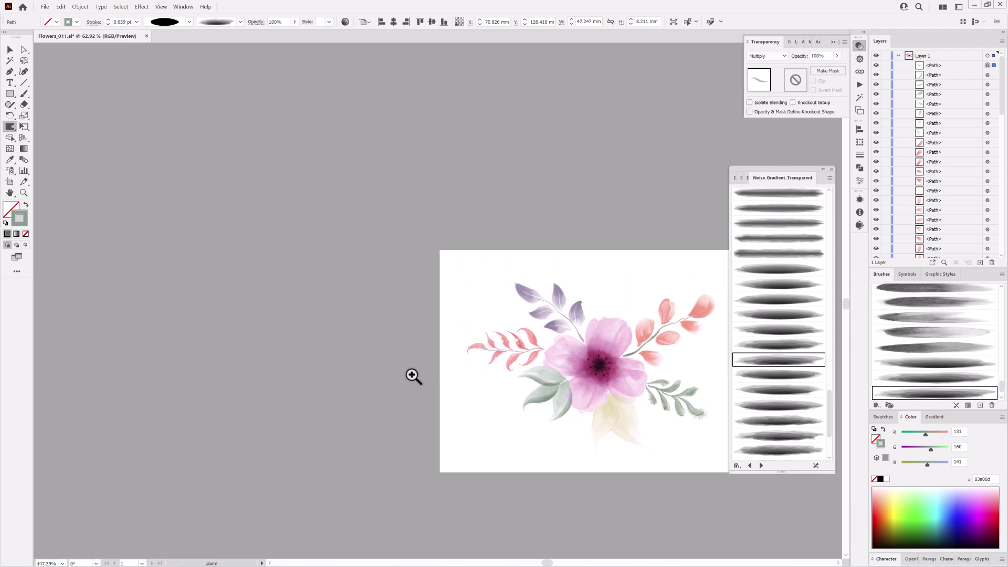
{"action": "key", "text": "ctrl+shift+a"}
{"action": "key", "text": "b"}
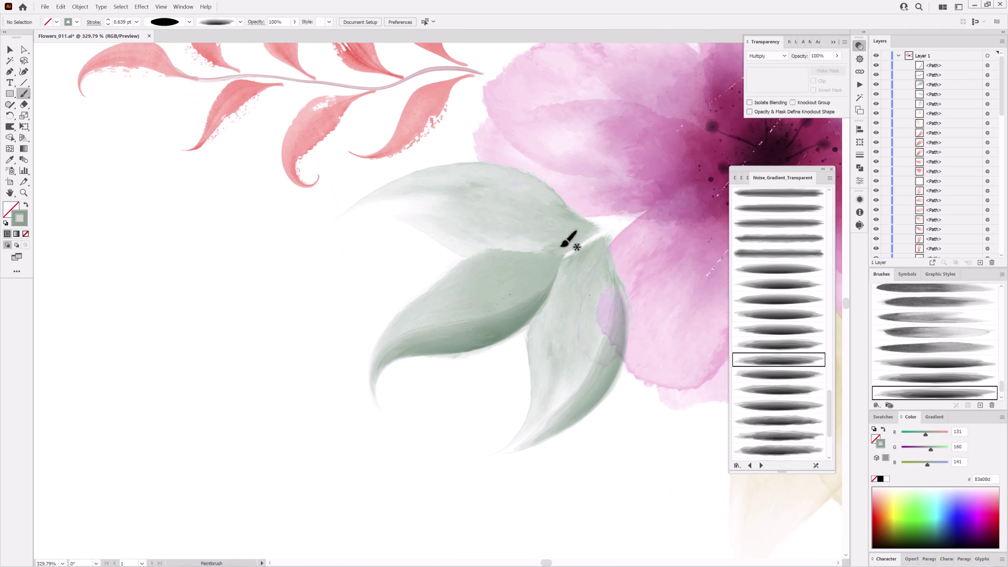
- Add thin strokes along the top leaf's upper edge and at its tip
{"action": "left_click_drag", "start_coordinate": [399, 177], "coordinate": [336, 221]}
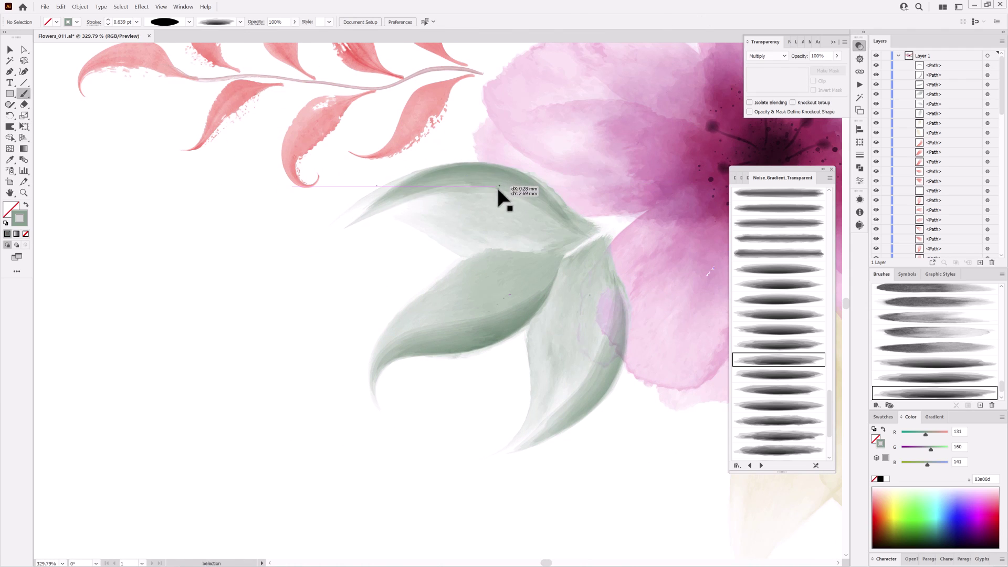
{"action": "left_click", "coordinate": [500, 181], "text": "ctrl"}
{"action": "key", "text": "shift+r"}
{"action": "key", "text": "ctrl+shift+a"}
{"action": "left_click_drag", "start_coordinate": [626, 257], "coordinate": [570, 266]}
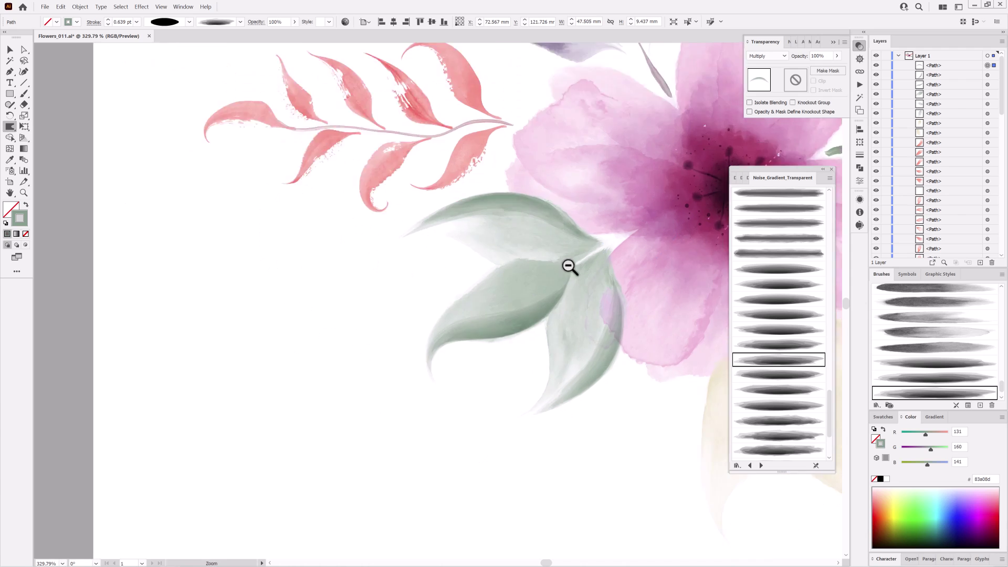
{"action": "key", "text": "b"}
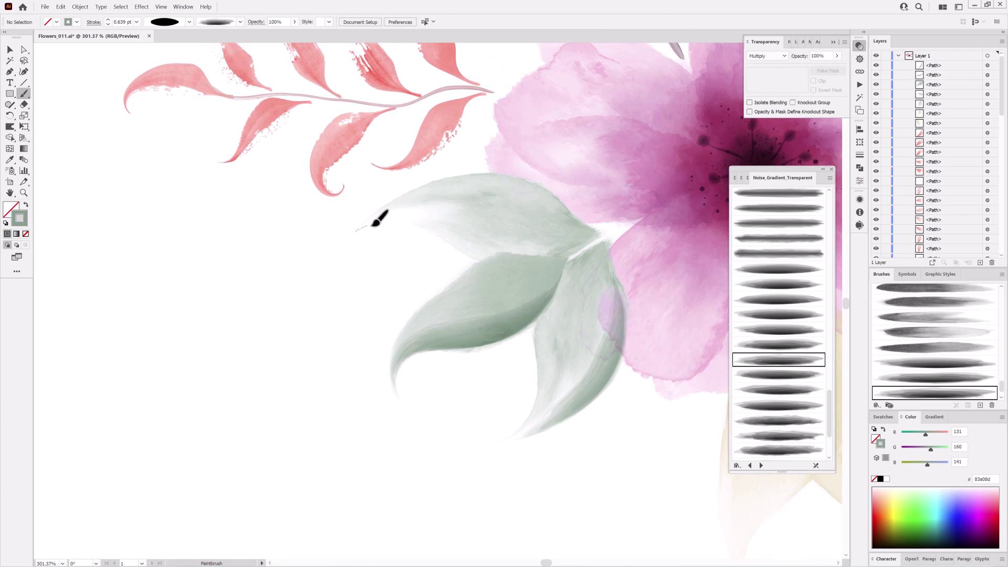
{"action": "left_click_drag", "start_coordinate": [486, 251], "coordinate": [635, 338]}
{"action": "scroll", "coordinate": [552, 356], "scroll_direction": "down", "scroll_amount": 5}
{"action": "scroll", "coordinate": [400, 379], "scroll_direction": "up", "scroll_amount": 6}
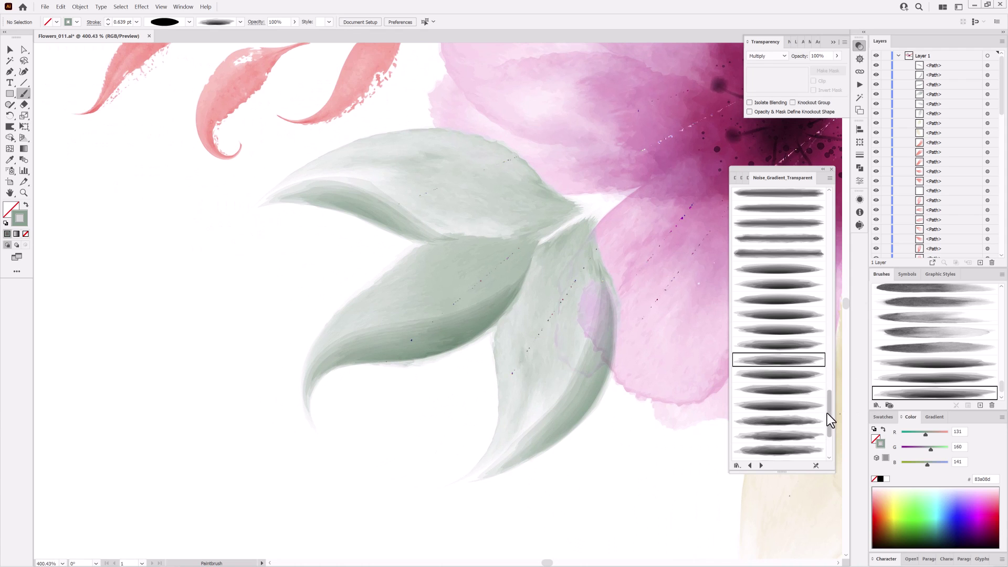
- Paint thin 0.1 pt pale-green vein strokes down the right, centre-left and top leaves with a fine noise brush
{"action": "left_click_drag", "start_coordinate": [827, 414], "coordinate": [853, 232]}
{"action": "left_click", "coordinate": [781, 253]}
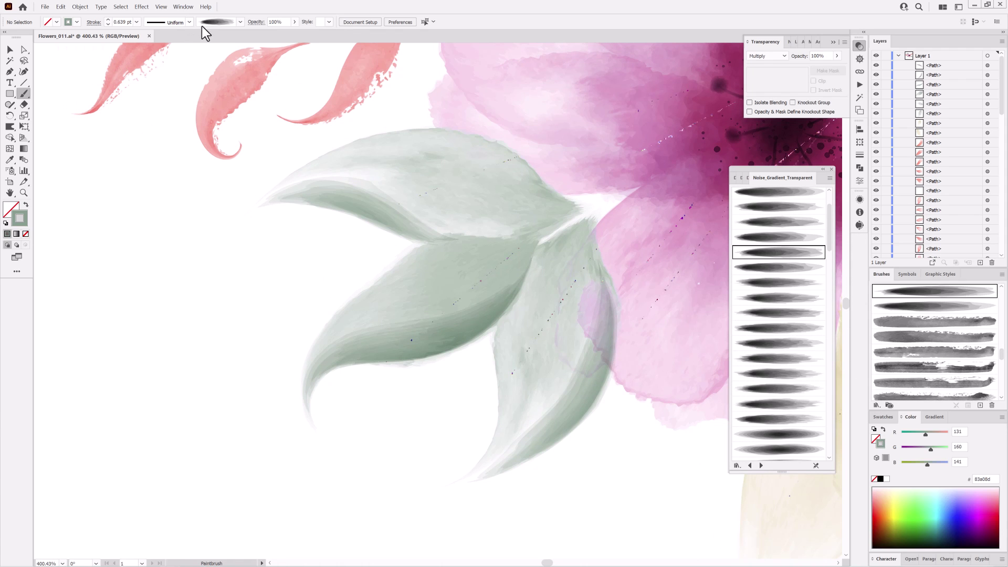
{"action": "left_click", "coordinate": [108, 25]}
{"action": "left_click_drag", "start_coordinate": [575, 263], "coordinate": [551, 400]}
{"action": "left_click_drag", "start_coordinate": [931, 450], "coordinate": [937, 450]}
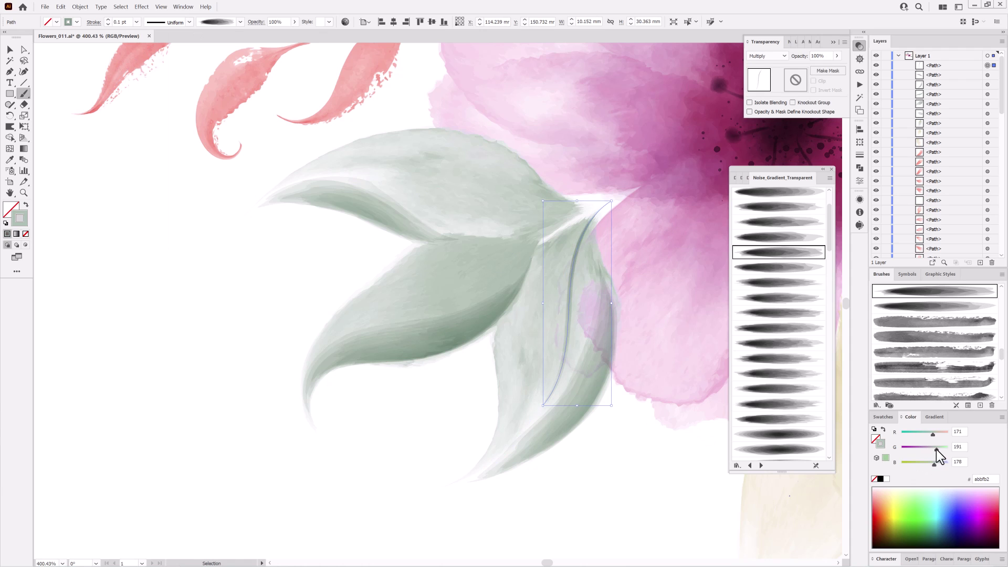
{"action": "left_click_drag", "start_coordinate": [520, 328], "coordinate": [581, 300]}
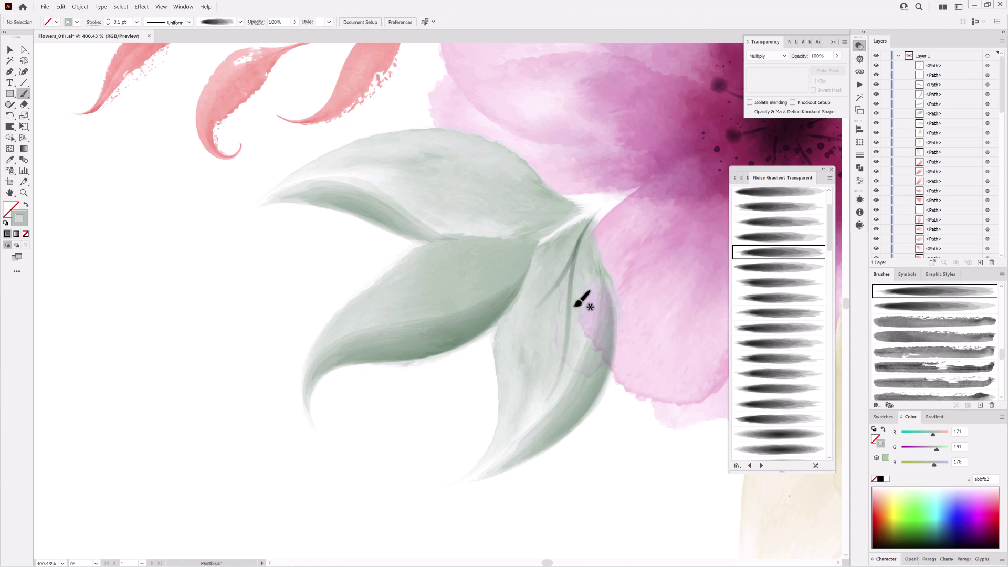
{"action": "left_click_drag", "start_coordinate": [578, 264], "coordinate": [588, 370]}
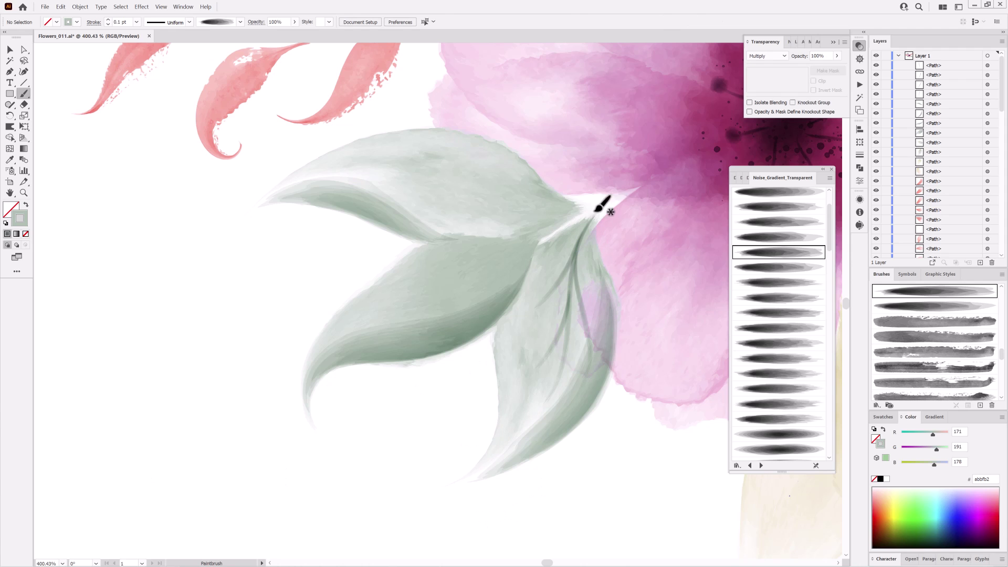
{"action": "left_click_drag", "start_coordinate": [508, 253], "coordinate": [336, 335]}
{"action": "mouse_move", "coordinate": [550, 243]}
{"action": "left_mouse_down"}
{"action": "mouse_move", "coordinate": [473, 266]}
{"action": "mouse_move", "coordinate": [364, 340]}
{"action": "mouse_move", "coordinate": [317, 331]}
{"action": "left_mouse_up"}
{"action": "left_click_drag", "start_coordinate": [459, 194], "coordinate": [337, 173]}
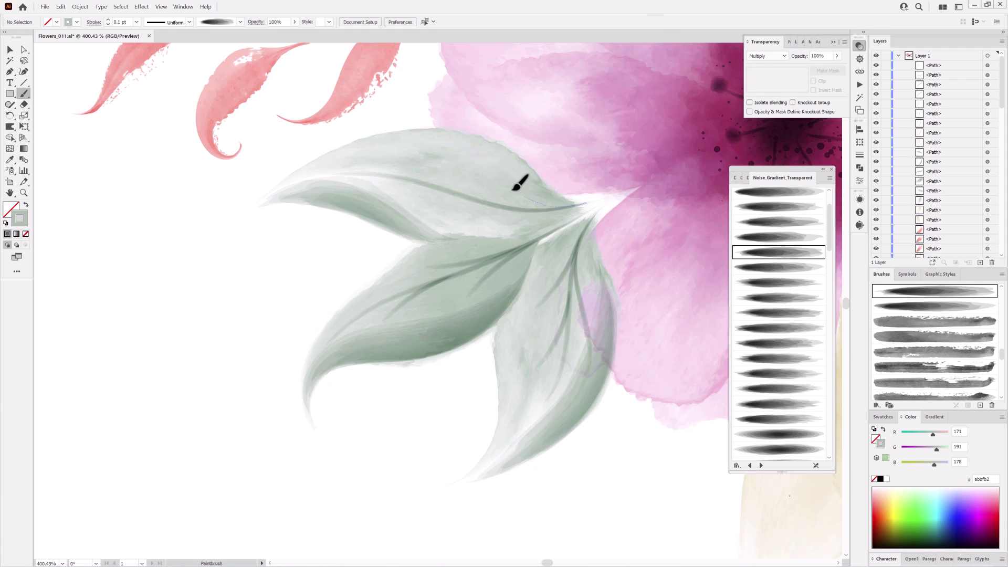
{"action": "scroll", "coordinate": [638, 348], "scroll_direction": "down", "scroll_amount": 3}
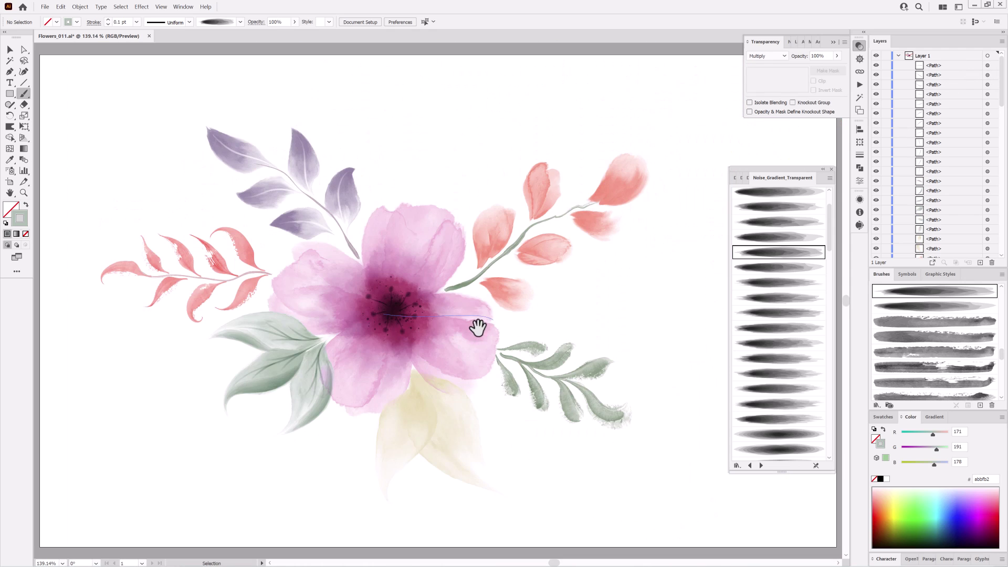
- Collect the newly painted leaf paths into a new sublayer, Layer 3
{"action": "left_click", "coordinate": [938, 171], "text": "shift"}
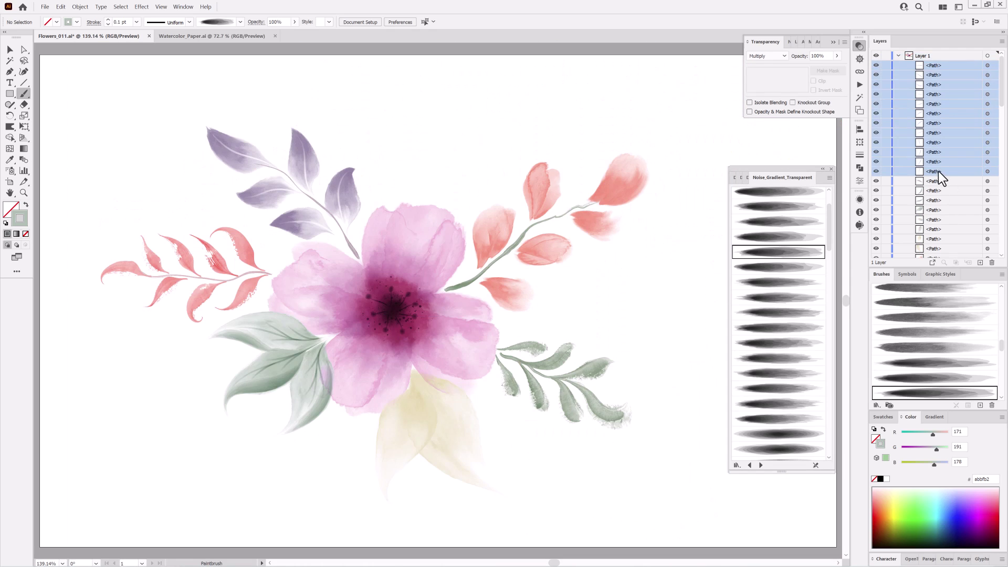
{"action": "left_click", "coordinate": [1002, 41]}
{"action": "left_click", "coordinate": [951, 119]}
{"action": "left_click", "coordinate": [987, 65]}
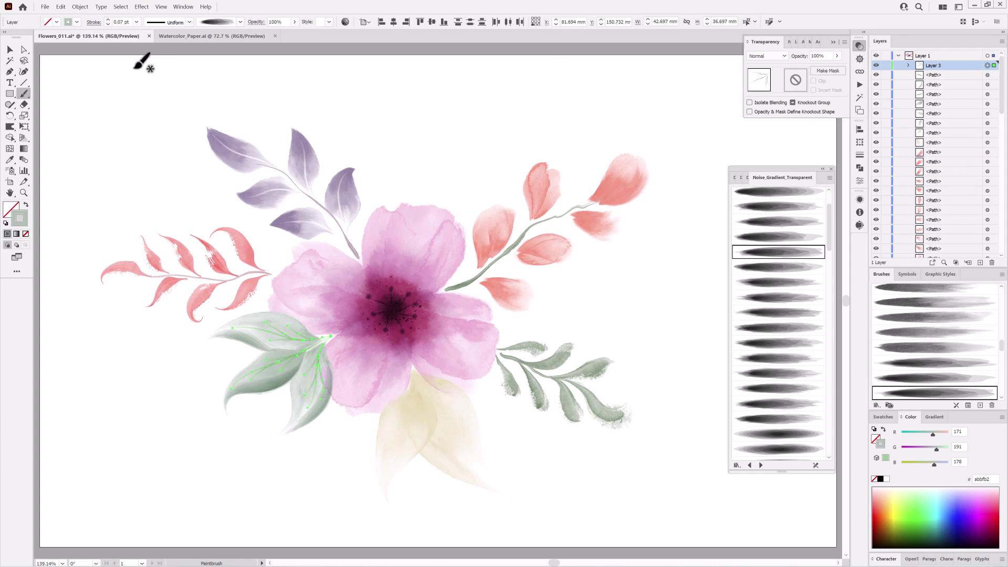
{"action": "left_click", "coordinate": [572, 131], "text": "ctrl"}
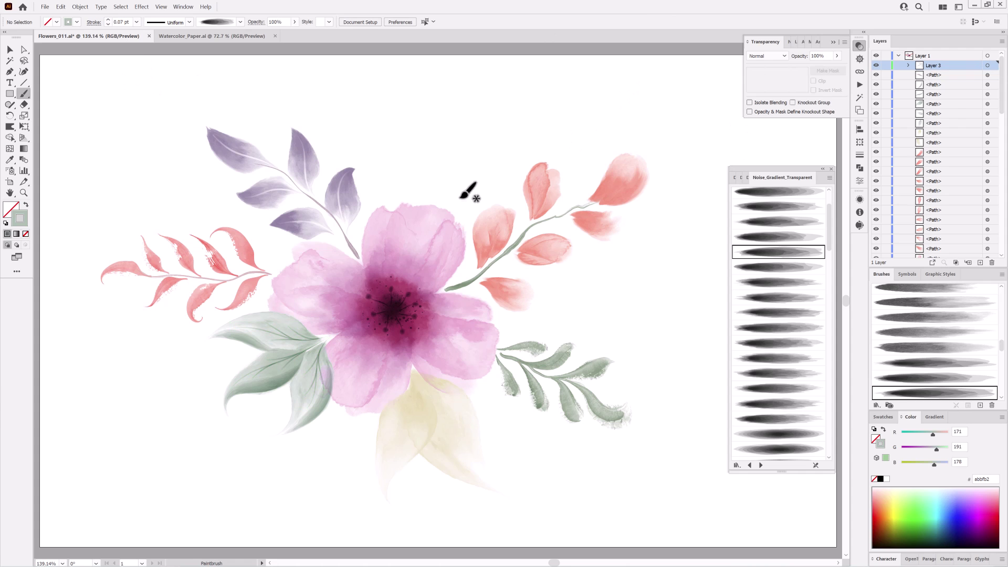
- Push the upper purple stem slightly higher with the Warp tool
{"action": "left_click", "coordinate": [349, 247], "text": "ctrl"}
{"action": "key", "text": "shift+r"}
{"action": "scroll", "coordinate": [198, 162], "scroll_direction": "up", "scroll_amount": 5}
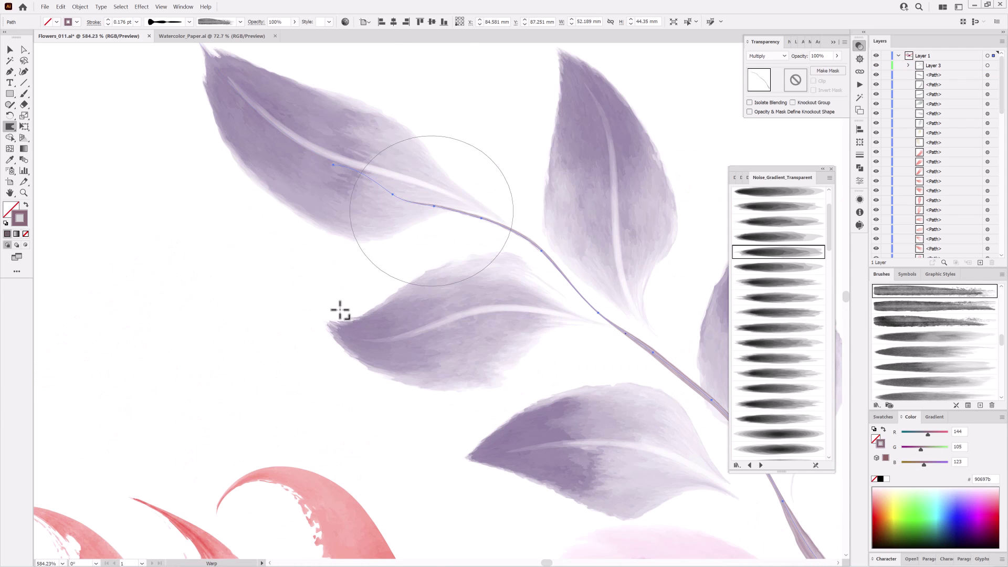
{"action": "left_click_drag", "start_coordinate": [431, 211], "coordinate": [427, 191]}
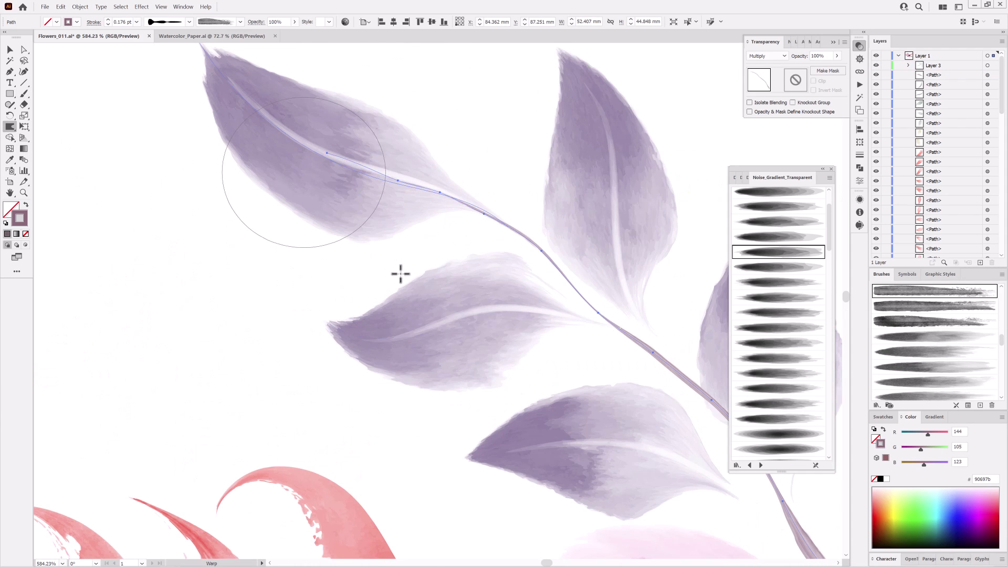
{"action": "key", "text": "ctrl+shift+a"}
{"action": "key", "text": "ctrl+0"}
{"action": "scroll", "coordinate": [471, 276], "scroll_direction": "up", "scroll_amount": 4}
{"action": "left_click", "coordinate": [899, 55]}
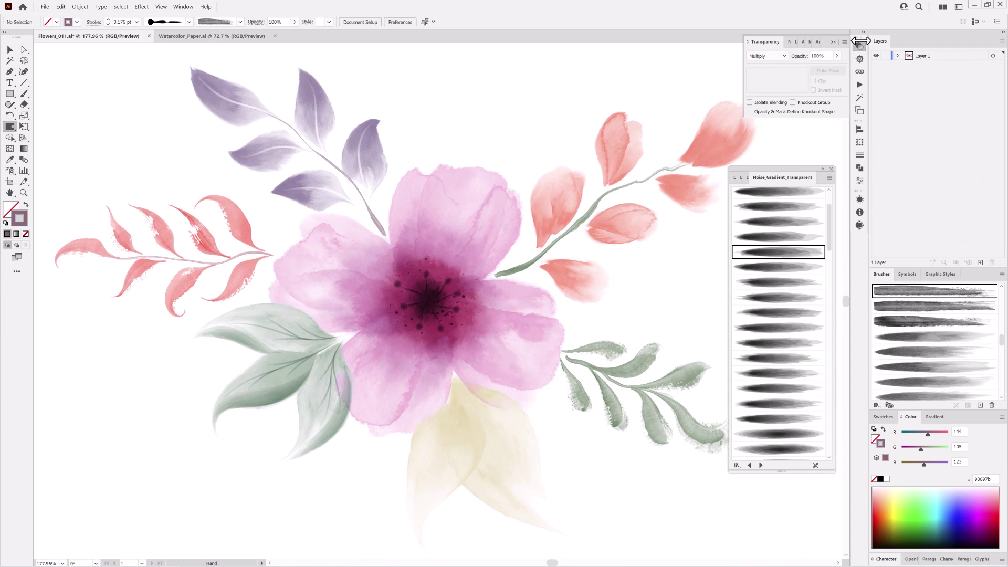
{"action": "key", "text": "ctrl+0"}
- Copy the paper texture from Watercolor_Paper.ai and paste it in place into Flowers_011 on its own layer
{"action": "left_click", "coordinate": [941, 57]}
{"action": "left_click", "coordinate": [193, 36]}
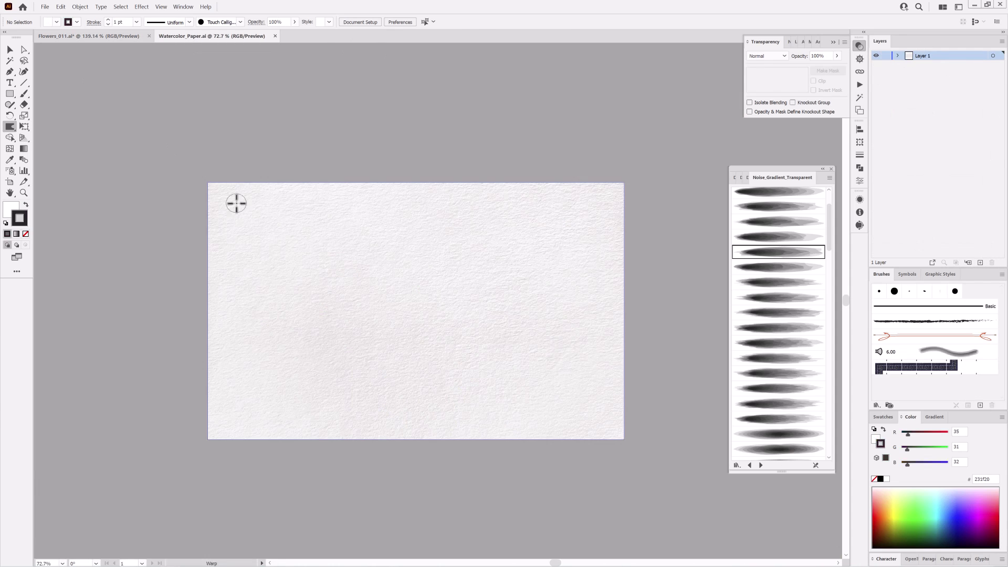
{"action": "left_click", "coordinate": [61, 7]}
{"action": "left_click", "coordinate": [73, 42]}
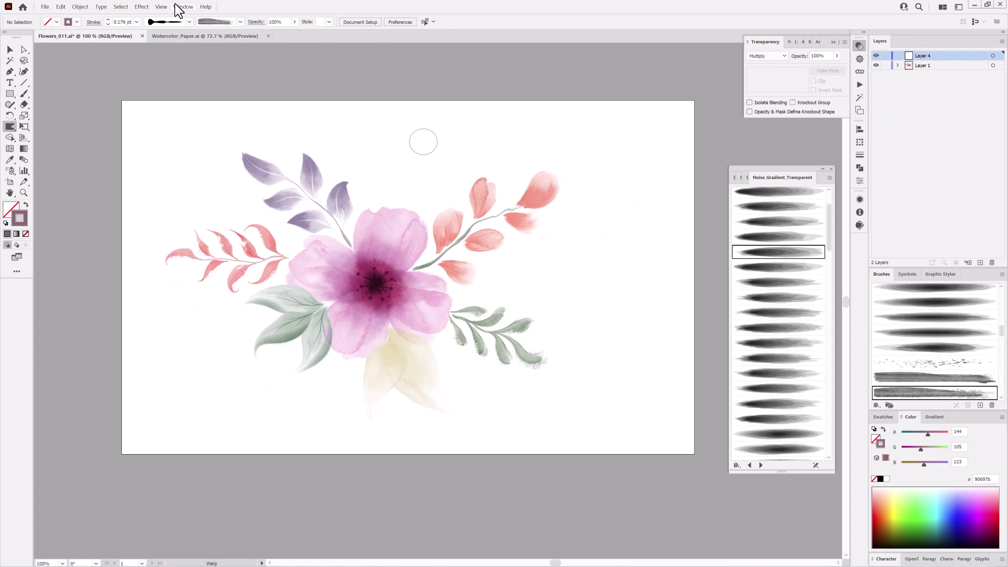
{"action": "left_click", "coordinate": [61, 7]}
{"action": "left_click", "coordinate": [74, 51]}
{"action": "key", "text": "ctrl+1"}
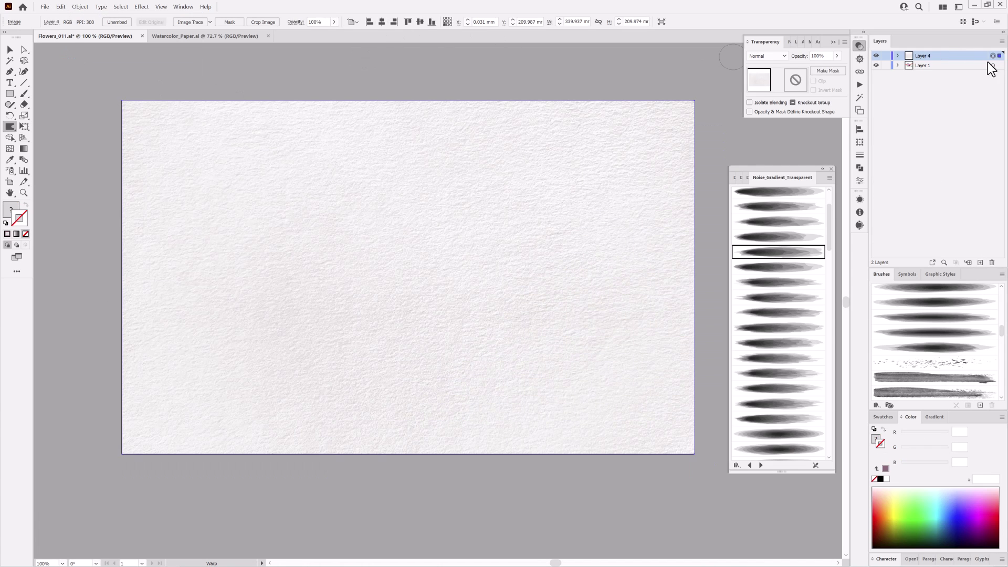
- Set the paper to Multiply blending, lock Layer 4, and add an empty Layer 5
{"action": "left_click", "coordinate": [767, 56]}
{"action": "left_click", "coordinate": [773, 85]}
{"action": "key", "text": "ctrl+0"}
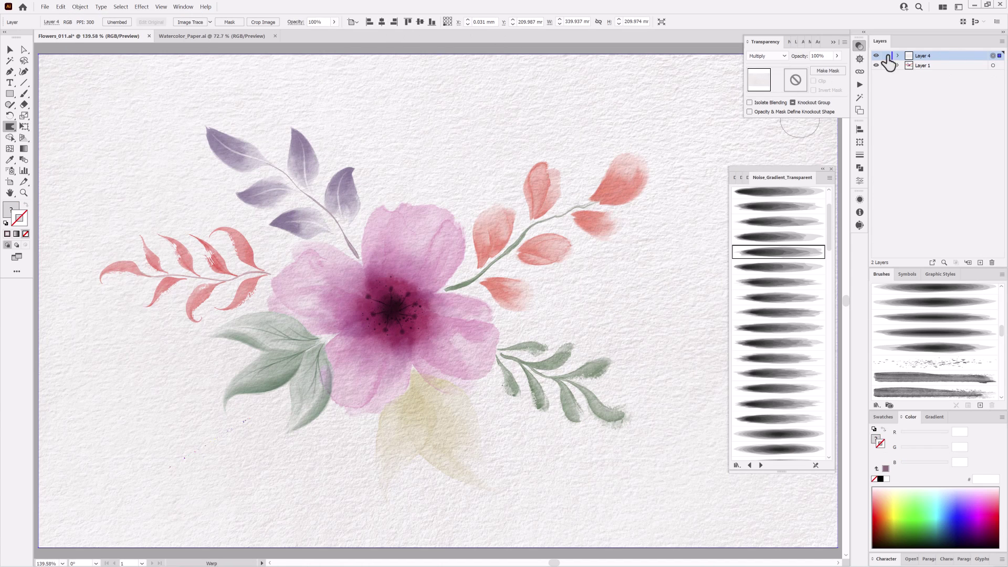
{"action": "left_click", "coordinate": [886, 55]}
{"action": "key", "text": "ctrl+l"}
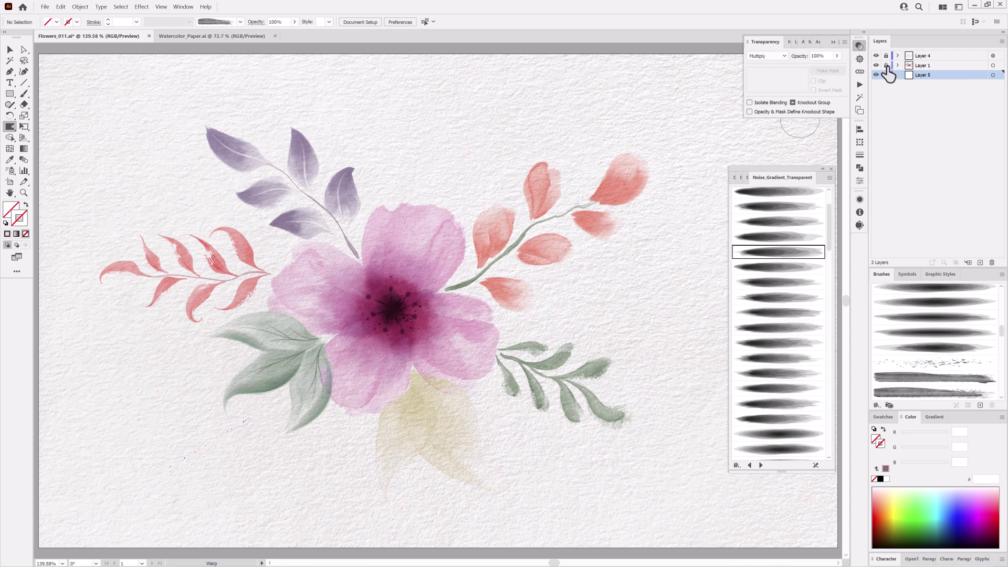
- Paint a pale green wash over the lower-right leaves with a tapered Dagubi wash brush
{"action": "key", "text": "b"}
{"action": "left_click", "coordinate": [747, 178]}
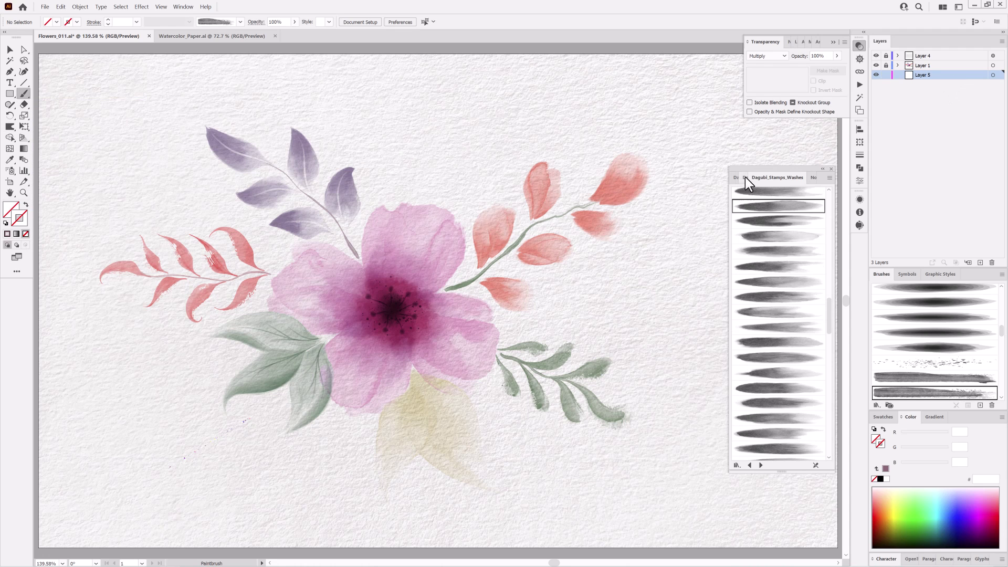
{"action": "left_click", "coordinate": [781, 314]}
{"action": "left_click", "coordinate": [189, 22]}
{"action": "left_click_drag", "start_coordinate": [187, 54], "coordinate": [189, 86]}
{"action": "left_click", "coordinate": [158, 84]}
{"action": "left_click", "coordinate": [907, 494]}
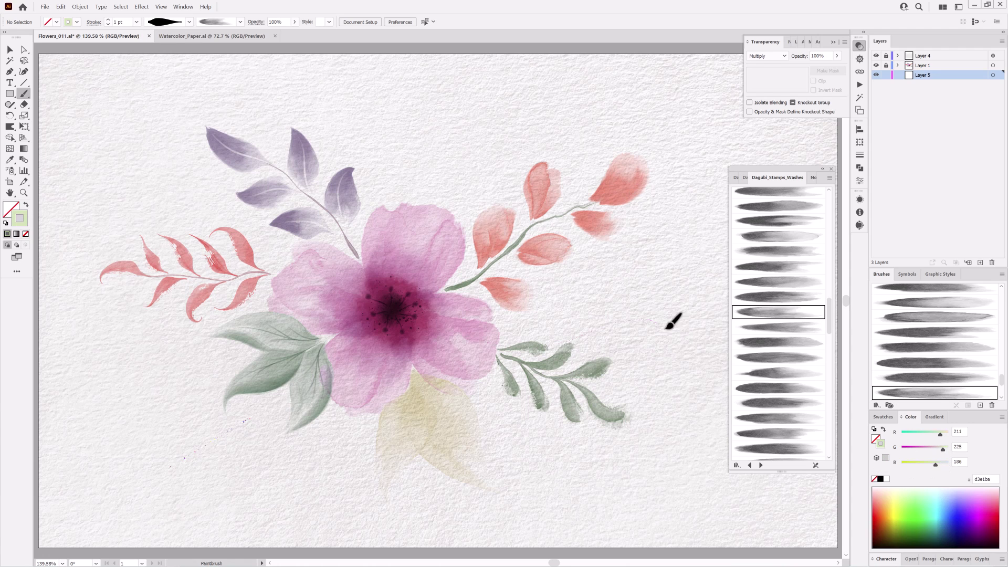
{"action": "left_click_drag", "start_coordinate": [674, 321], "coordinate": [603, 349]}
- Add a broader Dagubi wash under the lower-right leaves and nudge it into place
{"action": "left_click", "coordinate": [107, 19]}
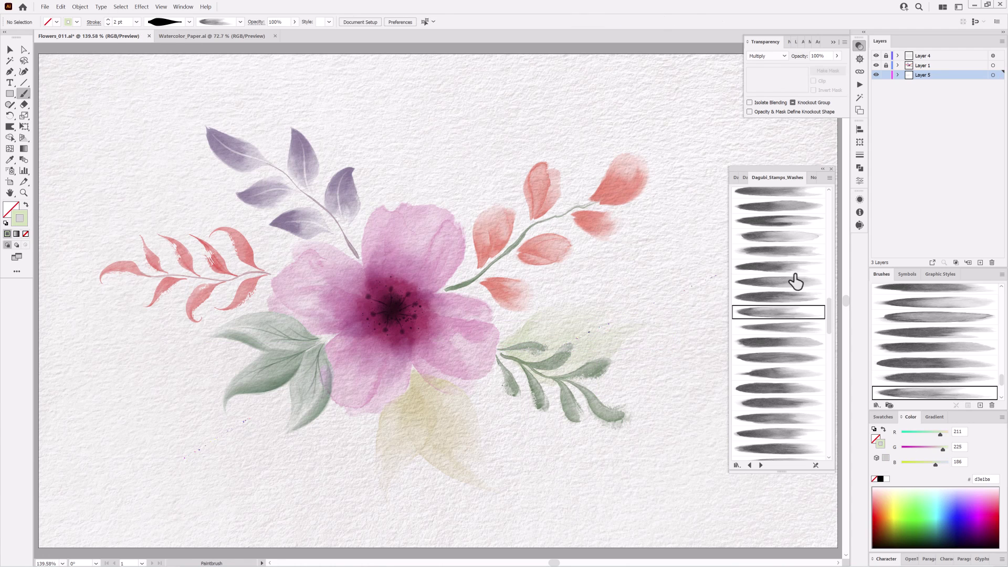
{"action": "left_click", "coordinate": [791, 222]}
{"action": "mouse_move", "coordinate": [599, 496]}
{"action": "left_mouse_down"}
{"action": "mouse_move", "coordinate": [500, 422]}
{"action": "mouse_move", "coordinate": [557, 465]}
{"action": "left_mouse_up"}
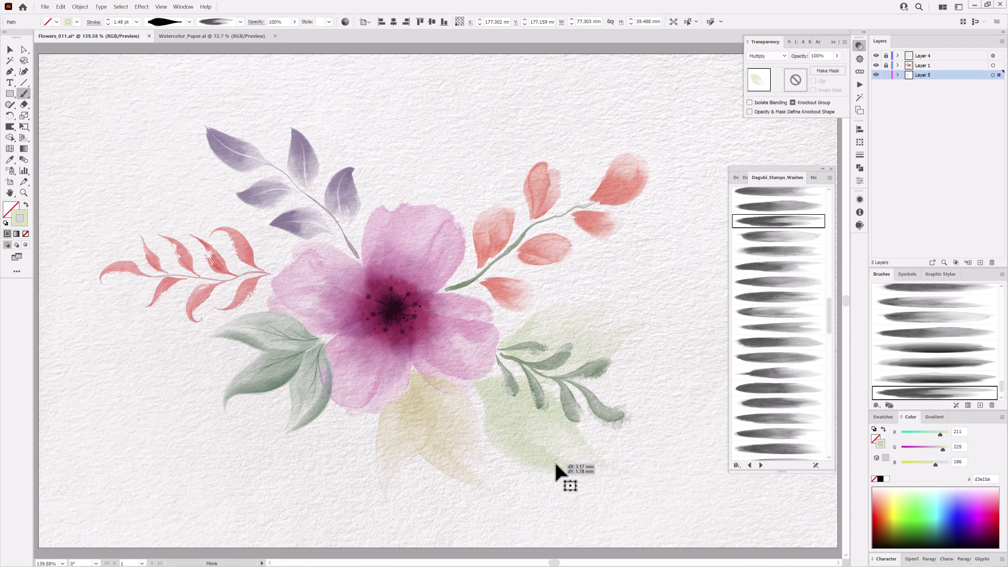
{"action": "left_click_drag", "start_coordinate": [556, 464], "coordinate": [563, 450]}
{"action": "left_click", "coordinate": [531, 298], "text": "ctrl"}
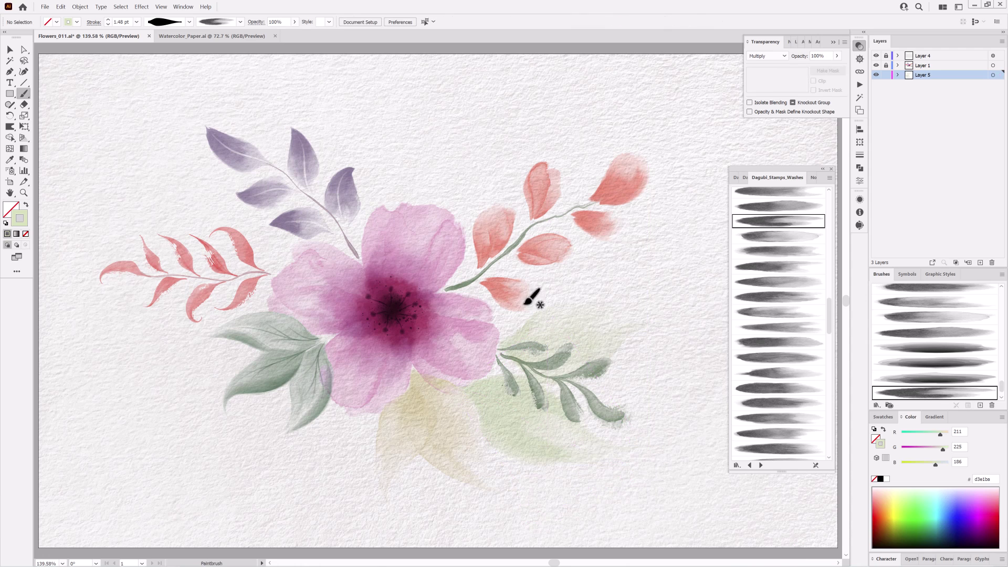
- Paint a soft, lightened green wash behind the lower-left leaves
{"action": "scroll", "coordinate": [787, 278], "scroll_direction": "down", "scroll_amount": 1}
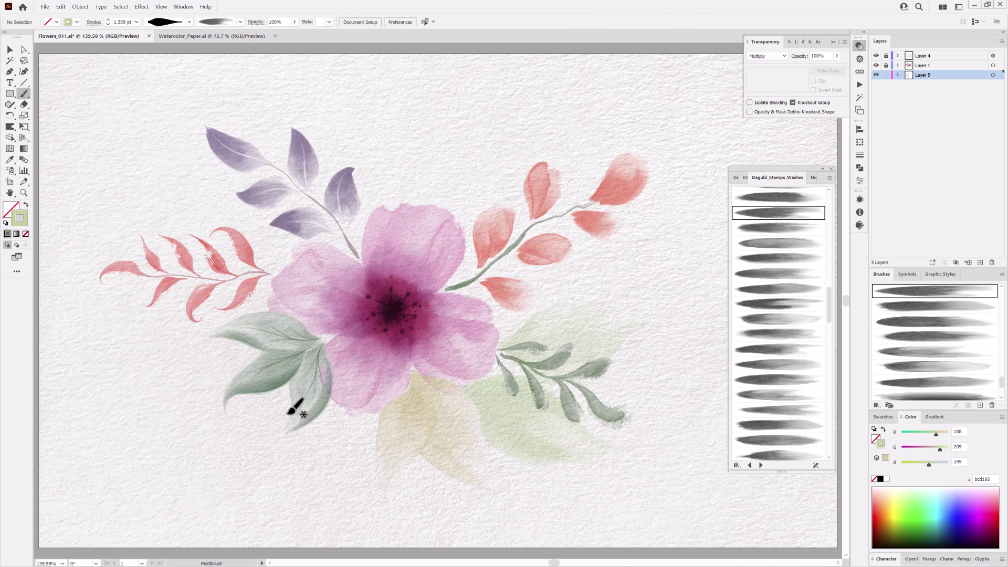
{"action": "left_click_drag", "start_coordinate": [151, 350], "coordinate": [114, 346]}
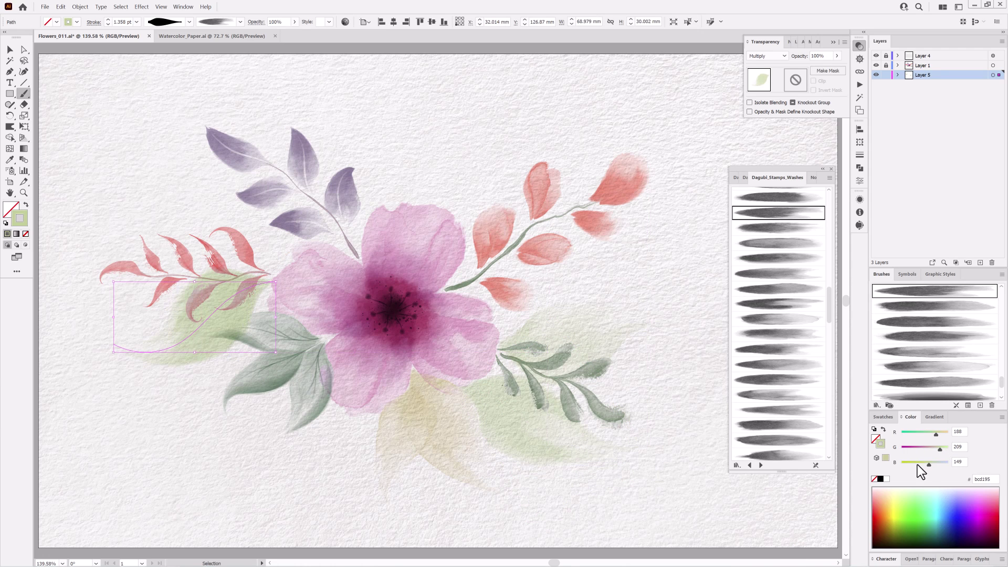
{"action": "left_click", "coordinate": [934, 464]}
{"action": "left_click_drag", "start_coordinate": [943, 449], "coordinate": [945, 451]}
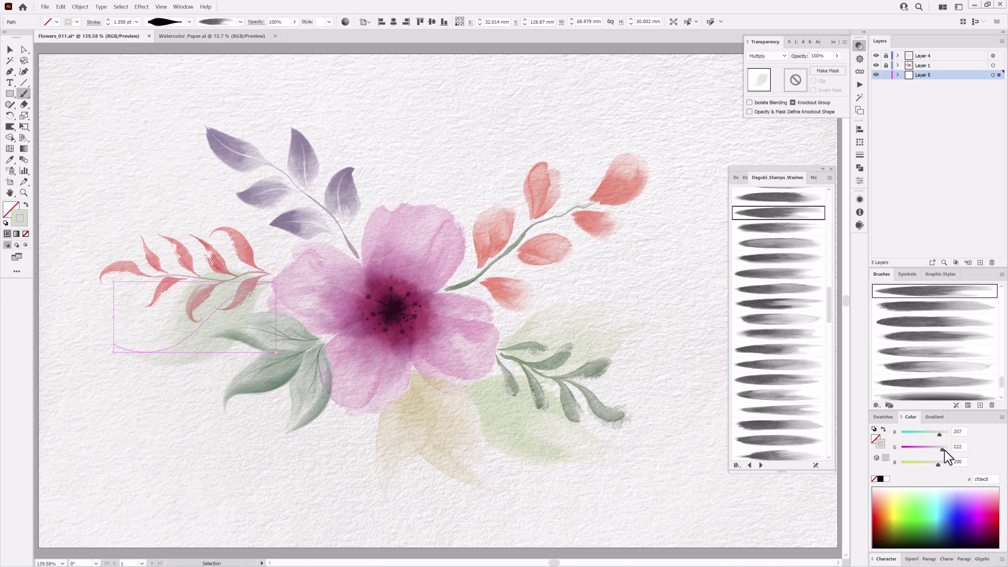
{"action": "left_click", "coordinate": [733, 498], "text": "ctrl"}
- Brush a faint pale lavender wash near the purple leaves
{"action": "left_click", "coordinate": [966, 492]}
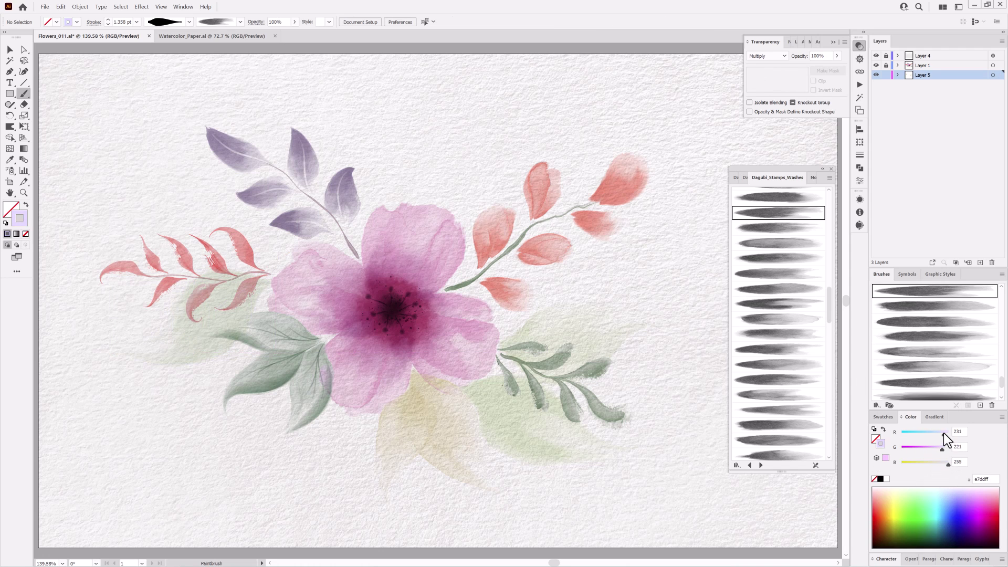
{"action": "left_click_drag", "start_coordinate": [943, 449], "coordinate": [945, 449]}
{"action": "left_click", "coordinate": [779, 245]}
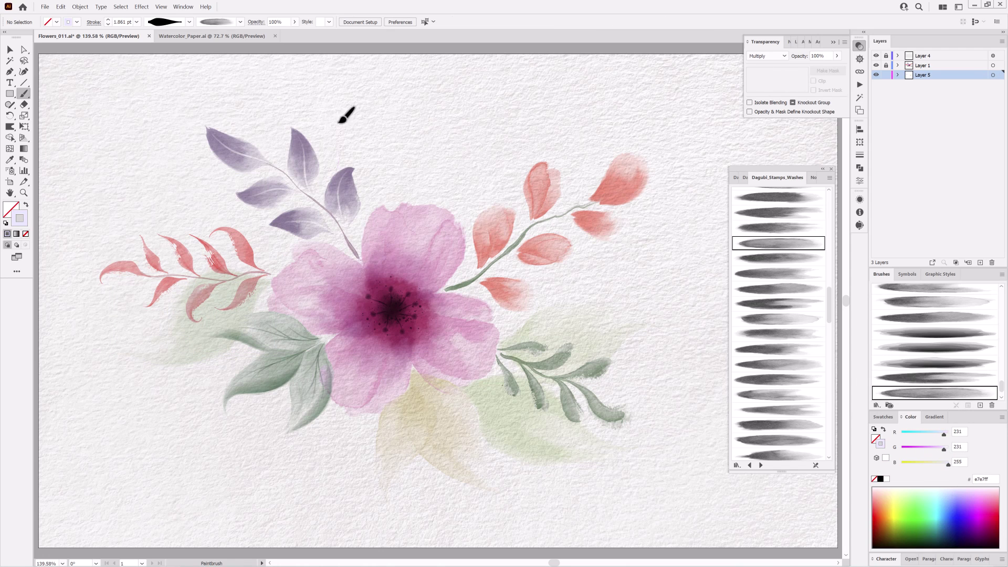
{"action": "left_click_drag", "start_coordinate": [338, 122], "coordinate": [332, 108]}
- Spatter deep blue-grey speckles around the purple leaves' stems with a fine Dagubi splatter brush
{"action": "left_click", "coordinate": [706, 512], "text": "ctrl"}
{"action": "left_click", "coordinate": [736, 178]}
{"action": "left_click", "coordinate": [779, 445]}
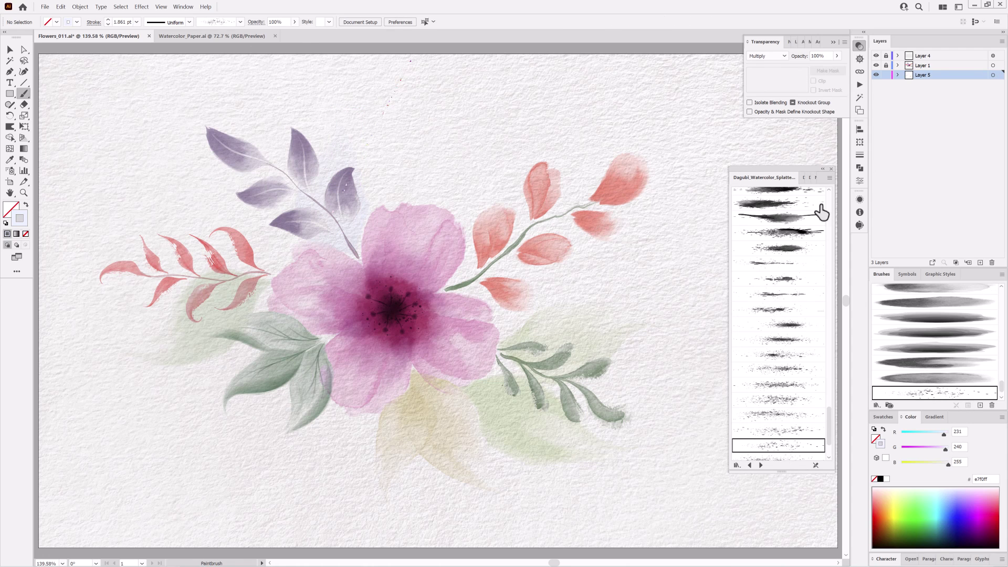
{"action": "left_click_drag", "start_coordinate": [929, 462], "coordinate": [923, 462]}
{"action": "left_click_drag", "start_coordinate": [927, 448], "coordinate": [916, 448]}
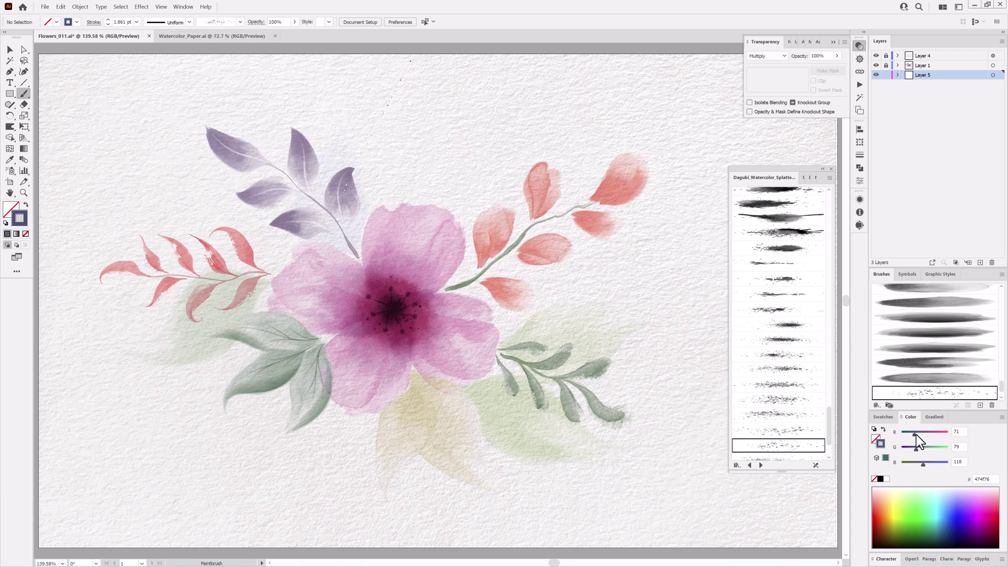
{"action": "left_click_drag", "start_coordinate": [302, 155], "coordinate": [352, 265]}
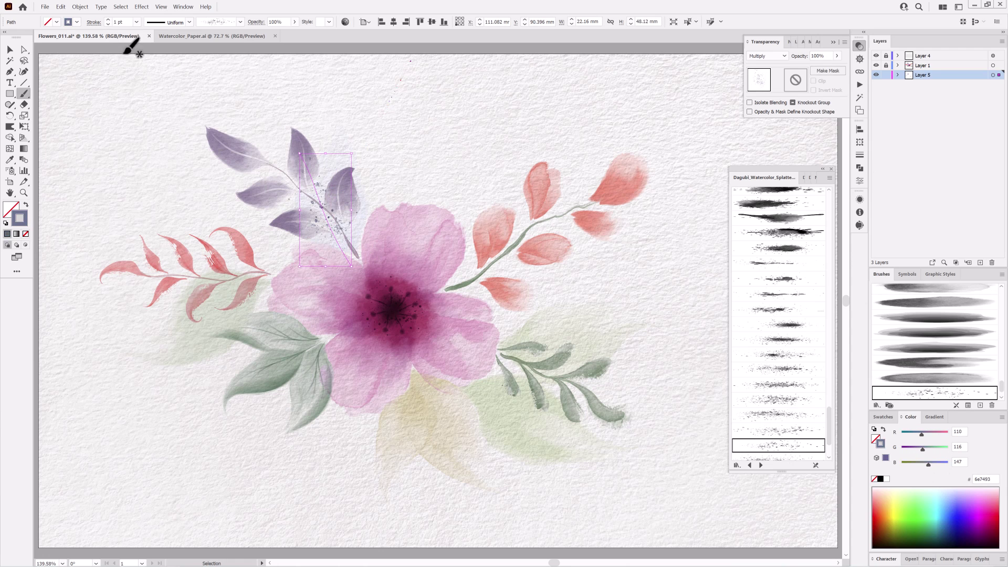
{"action": "key", "text": "ctrl+shift+a"}
- Spatter soft sage-green speckles over the lower-right green leaves
{"action": "left_click", "coordinate": [922, 528]}
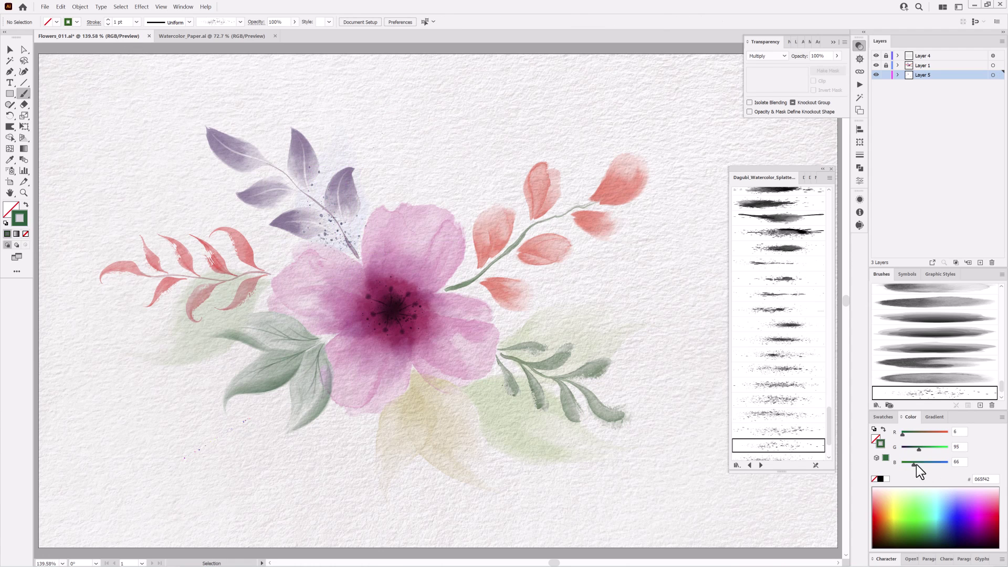
{"action": "left_click_drag", "start_coordinate": [917, 433], "coordinate": [922, 436]}
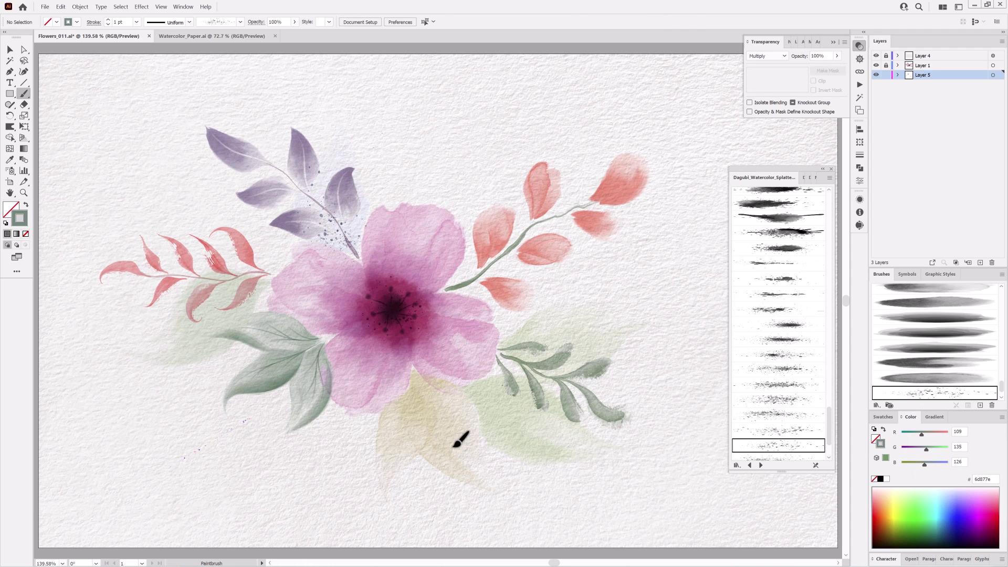
{"action": "left_click_drag", "start_coordinate": [441, 437], "coordinate": [579, 349]}
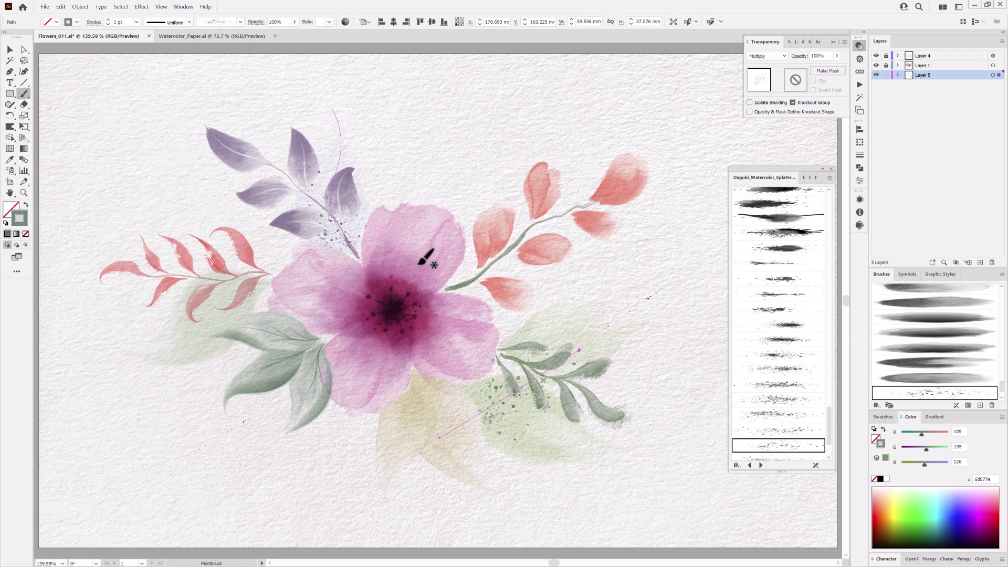
{"action": "key", "text": "ctrl+shift+a"}
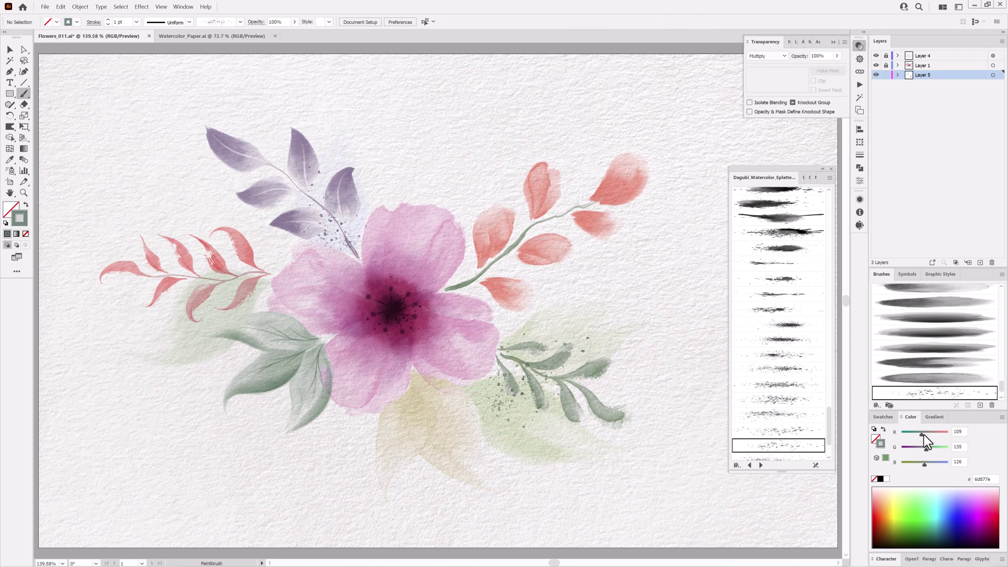
{"action": "scroll", "coordinate": [805, 434], "scroll_direction": "down", "scroll_amount": 3}
- Add a small splatter near the red petals and hide the Layer 4 paper texture
{"action": "left_click", "coordinate": [804, 423]}
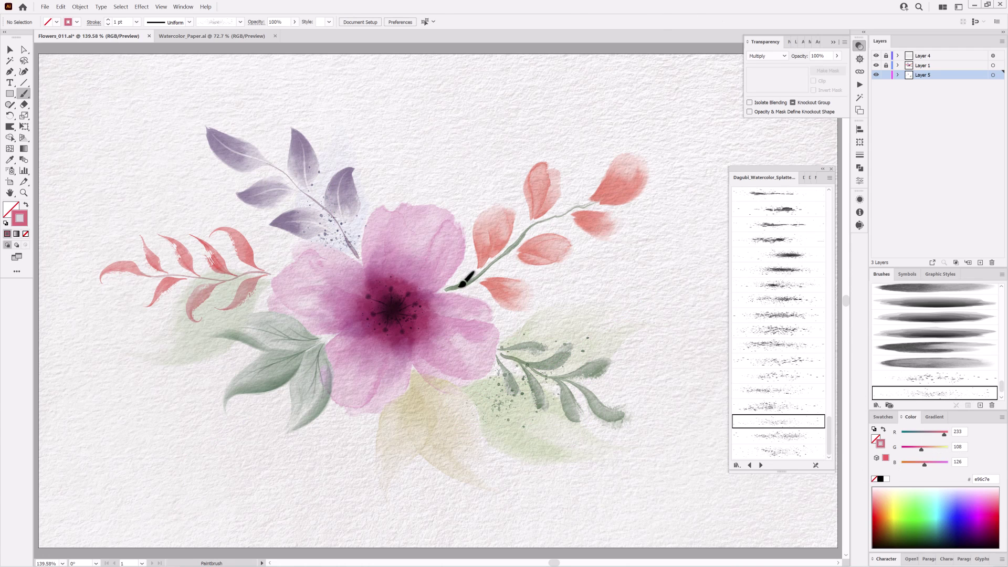
{"action": "left_click_drag", "start_coordinate": [532, 269], "coordinate": [518, 289]}
{"action": "key", "text": "ctrl+shift+a"}
{"action": "left_click", "coordinate": [876, 55]}
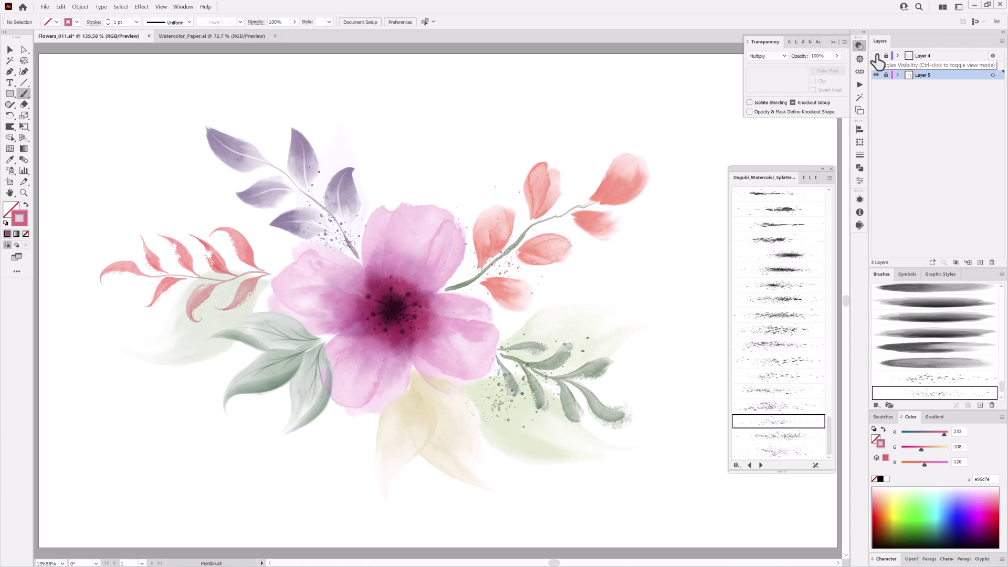
- Export the artwork as Flowers_011.png, accepting the PNG Options
{"action": "left_click", "coordinate": [45, 7]}
{"action": "left_click", "coordinate": [189, 162]}
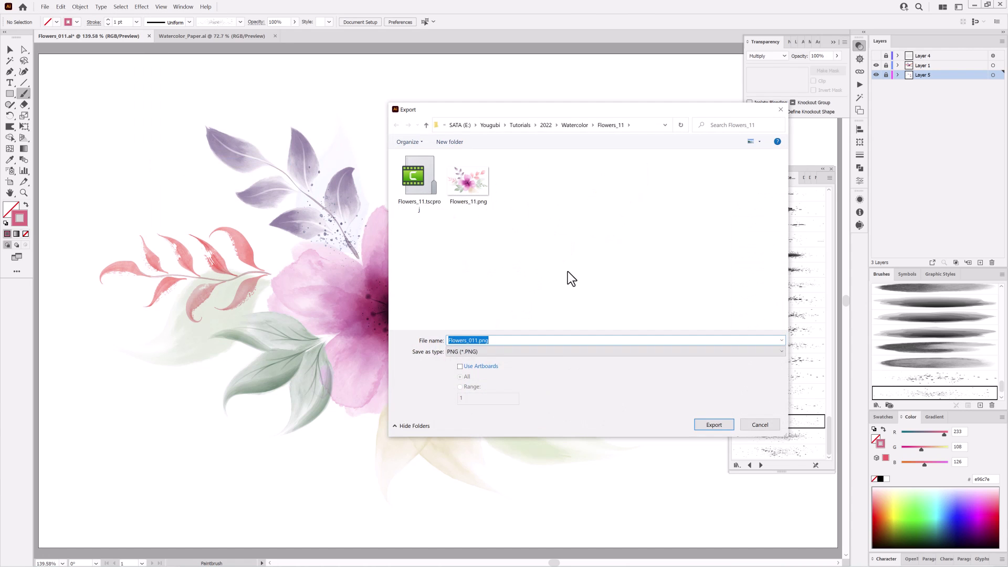
{"action": "left_click", "coordinate": [477, 341]}
{"action": "left_click", "coordinate": [709, 426]}
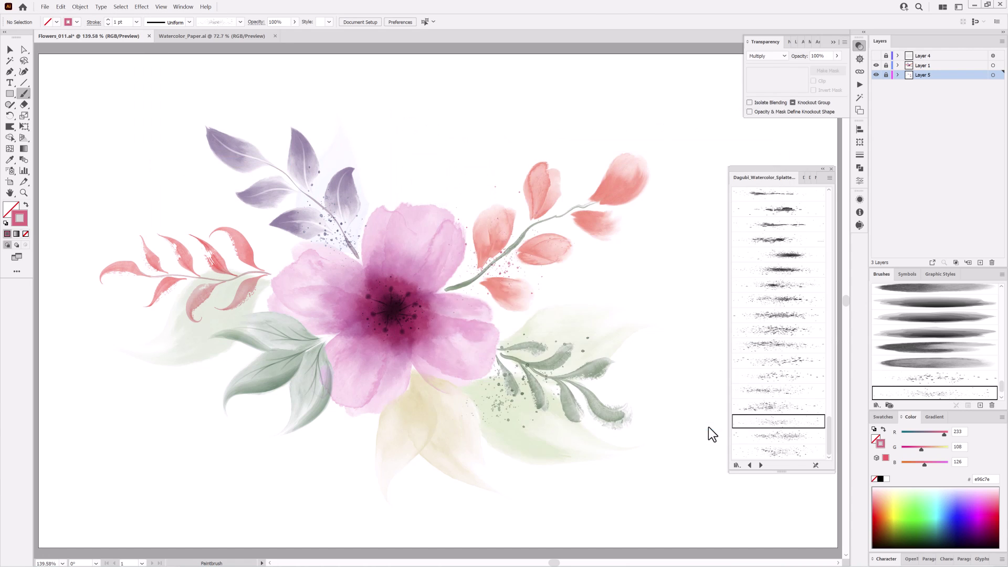
{"action": "left_click", "coordinate": [512, 417]}
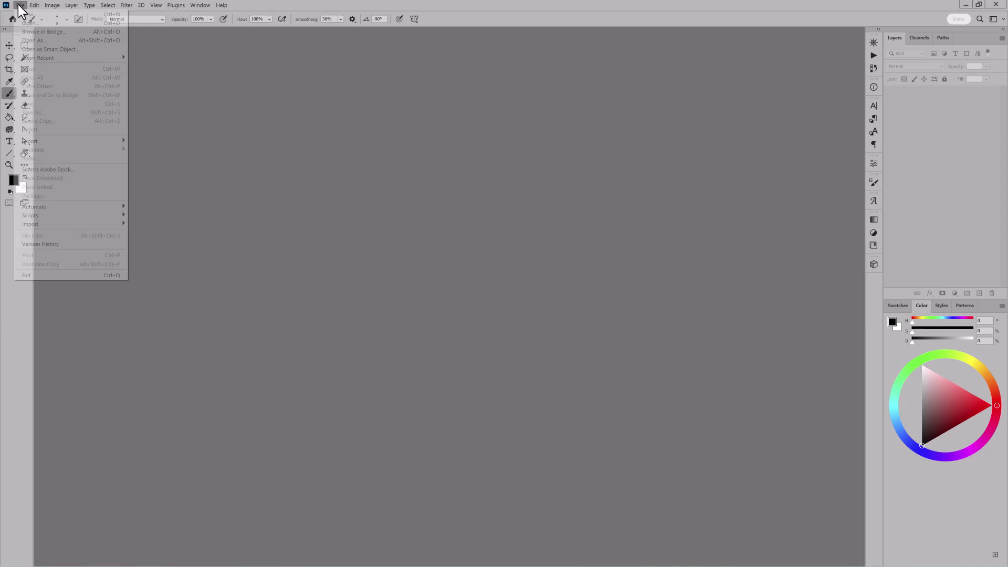
- Open Flowers_011.png in Photoshop and add a white-filled backing layer beneath it
{"action": "key", "text": "ctrl+o"}
{"action": "left_click", "coordinate": [136, 79]}
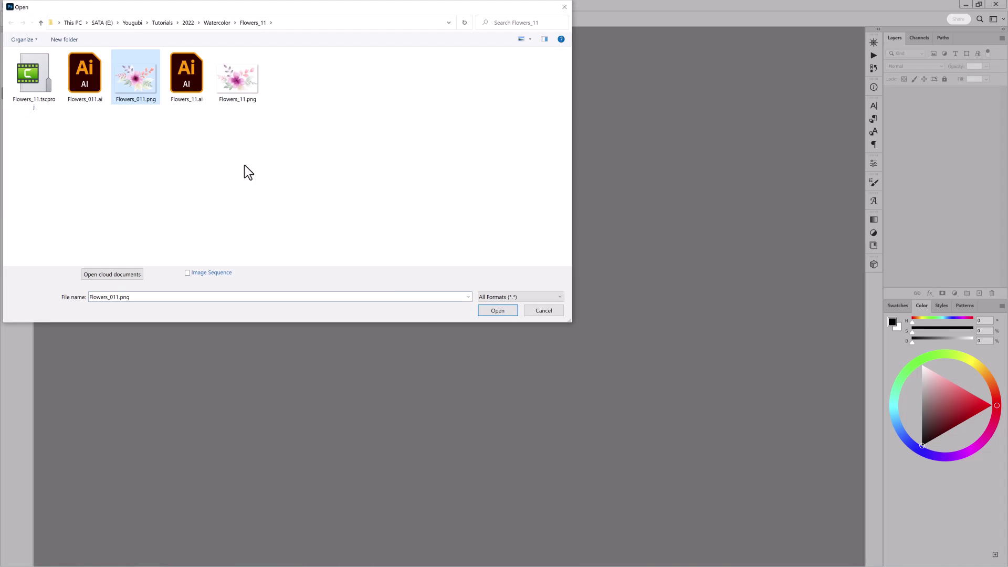
{"action": "left_click", "coordinate": [498, 310]}
{"action": "left_click", "coordinate": [979, 293], "text": "ctrl"}
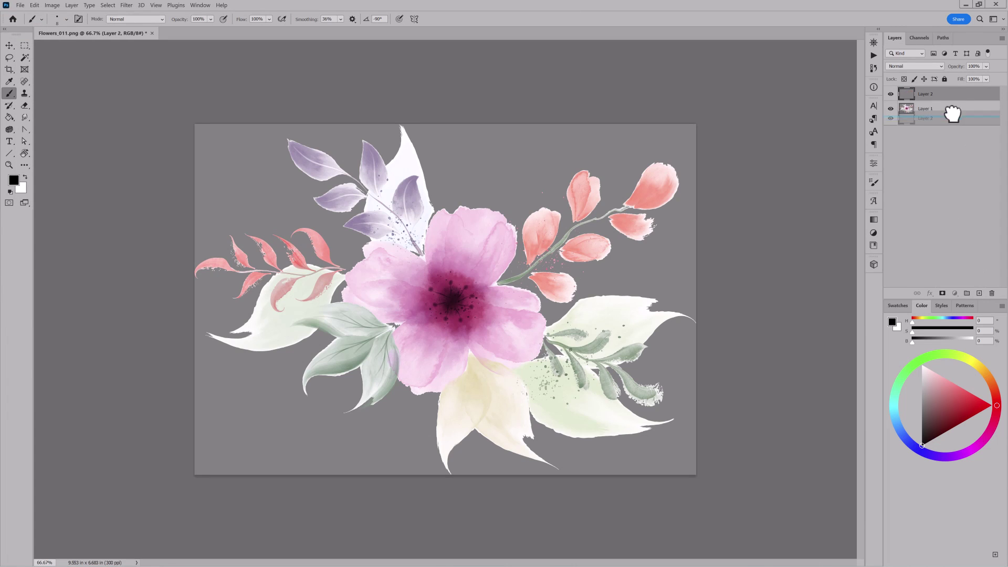
{"action": "key", "text": "alt+e"}
{"action": "key", "text": "l"}
{"action": "left_click", "coordinate": [578, 195]}
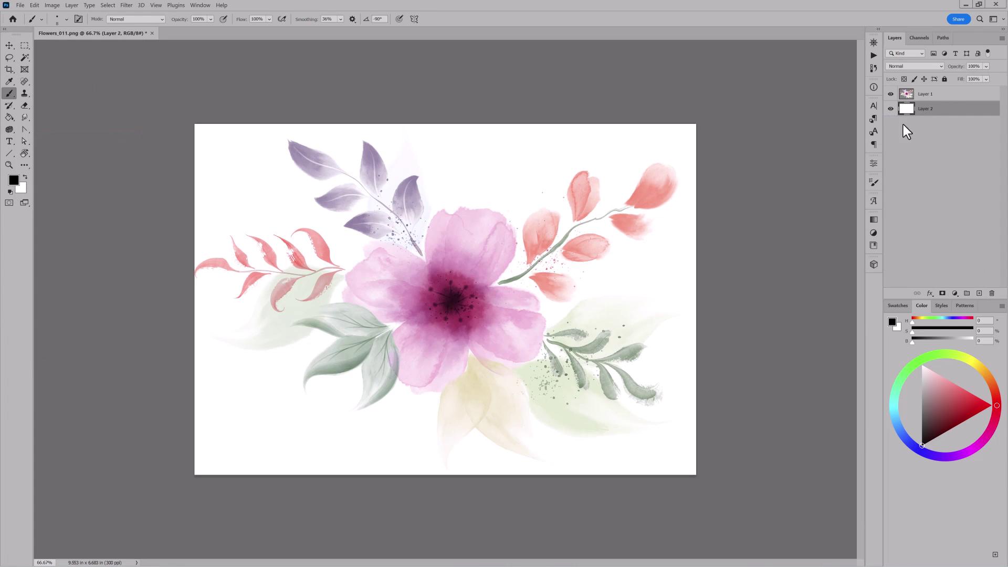
- Raise the Levels black point on the flower layer to deepen its colours
{"action": "left_click", "coordinate": [925, 94]}
{"action": "left_click", "coordinate": [52, 5]}
{"action": "left_click", "coordinate": [189, 33]}
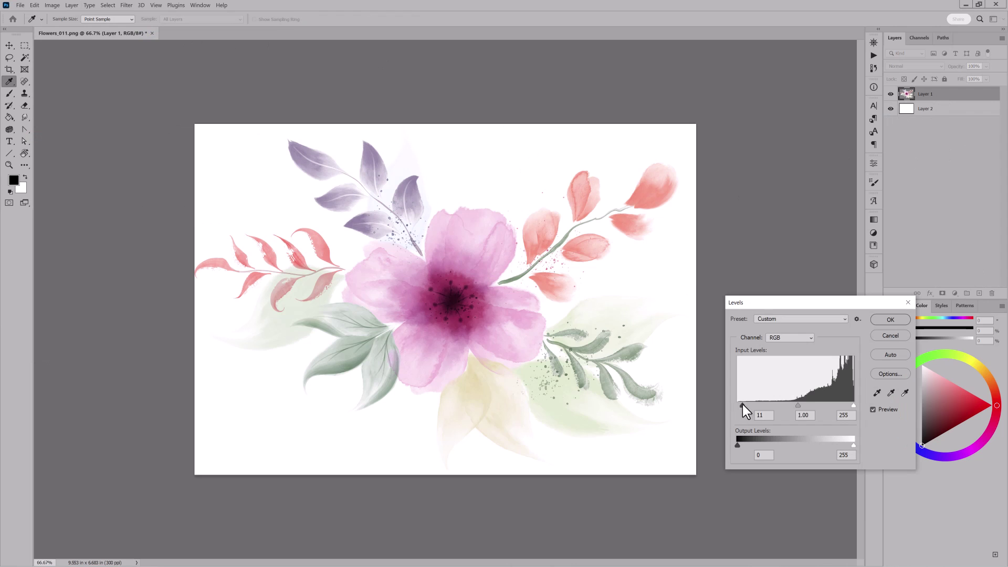
{"action": "left_click_drag", "start_coordinate": [737, 405], "coordinate": [805, 406]}
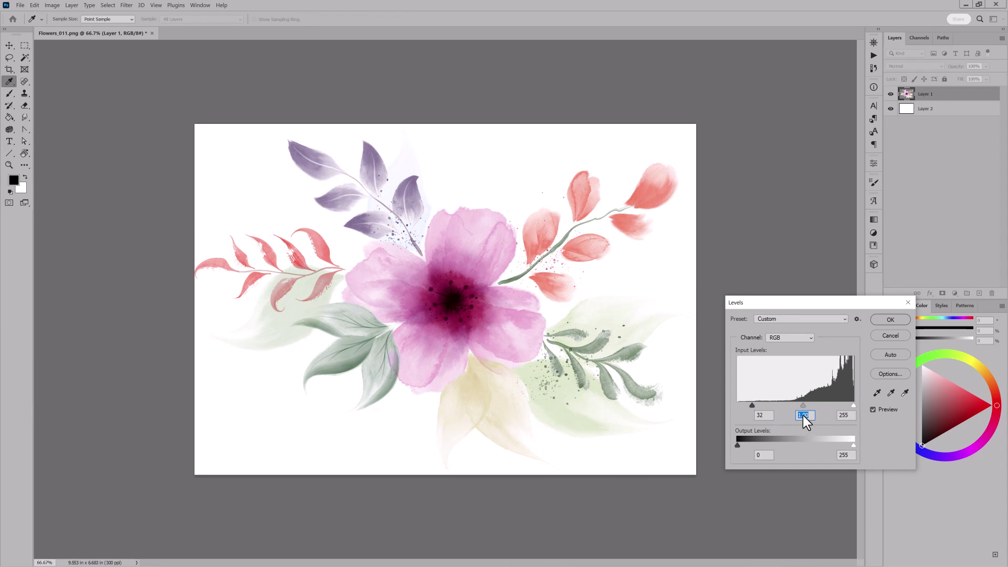
{"action": "key", "text": "Return"}
- Lower the Magentas saturation with Hue/Saturation and delete the white backing layer
{"action": "left_click", "coordinate": [52, 4]}
{"action": "left_click", "coordinate": [252, 67]}
{"action": "mouse_move", "coordinate": [773, 236]}
{"action": "left_mouse_down"}
{"action": "mouse_move", "coordinate": [739, 239]}
{"action": "mouse_move", "coordinate": [784, 237]}
{"action": "mouse_move", "coordinate": [770, 235]}
{"action": "left_mouse_up"}
{"action": "left_click", "coordinate": [758, 165]}
{"action": "left_click", "coordinate": [741, 184]}
{"action": "left_click", "coordinate": [728, 246]}
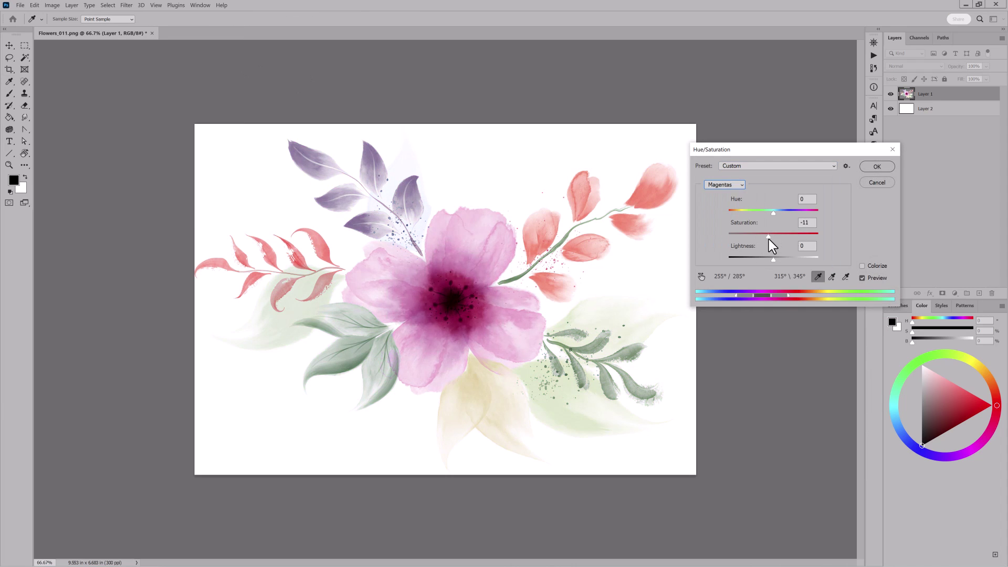
{"action": "left_click", "coordinate": [735, 184]}
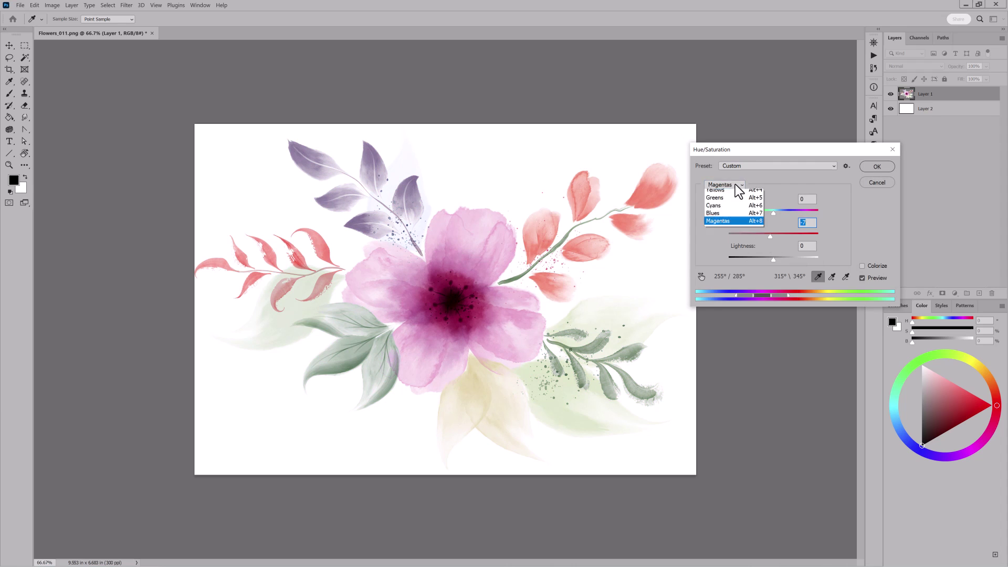
{"action": "left_click", "coordinate": [872, 181]}
{"action": "left_click_drag", "start_coordinate": [973, 110], "coordinate": [992, 294]}
- Save the adjusted PNG and open it in Illustrator as a new document
{"action": "left_click", "coordinate": [19, 5]}
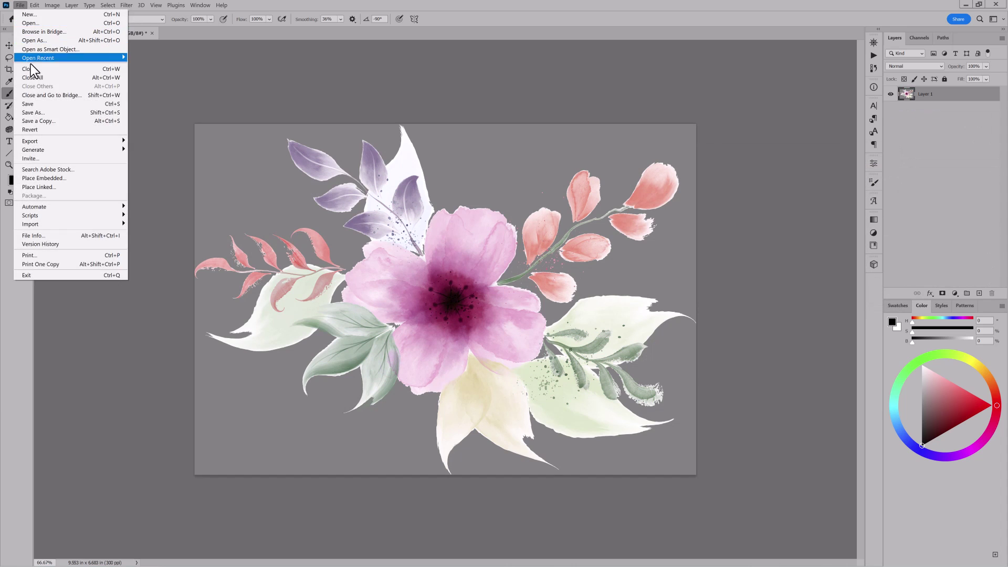
{"action": "left_click", "coordinate": [31, 94]}
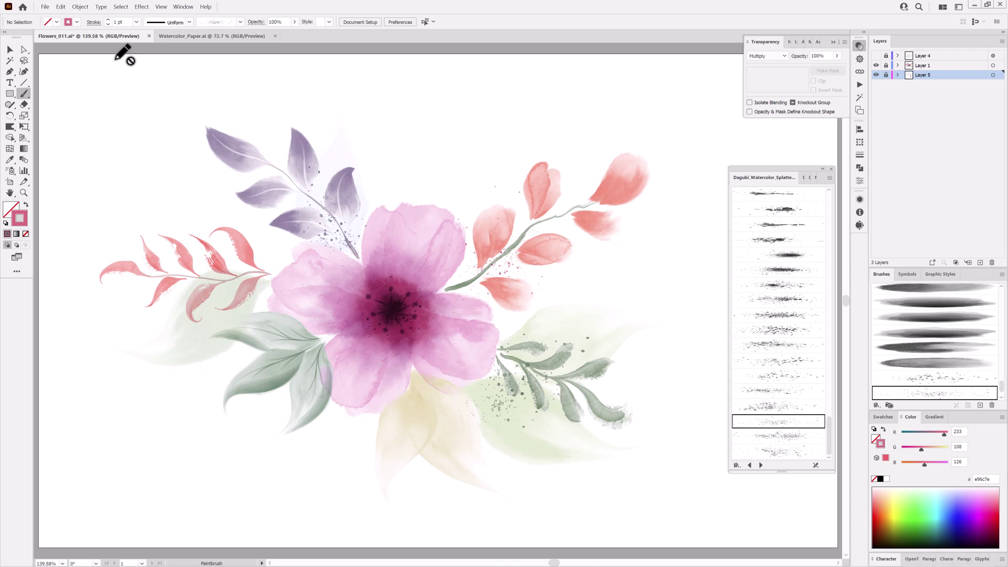
{"action": "left_click", "coordinate": [45, 6]}
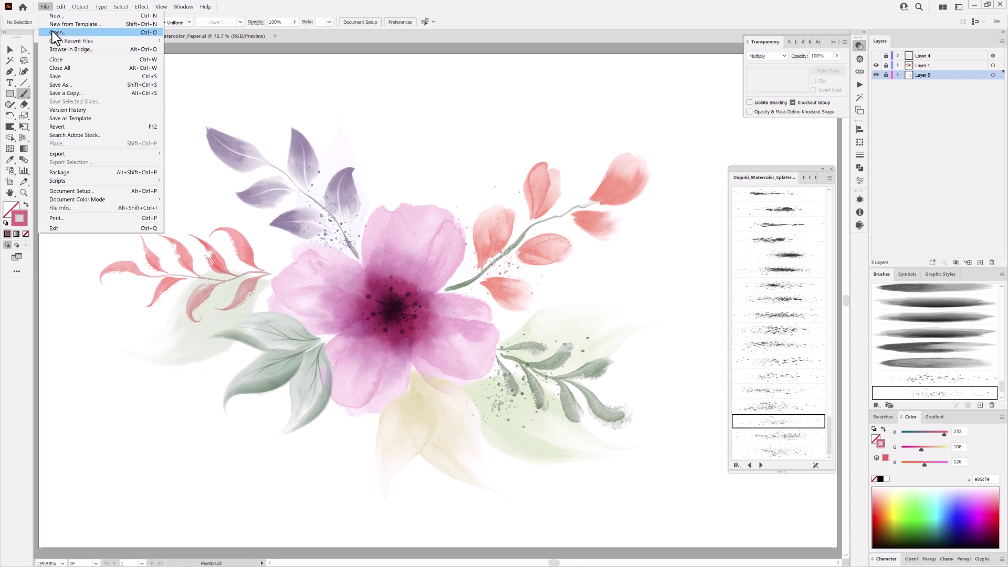
{"action": "left_click", "coordinate": [58, 41]}
{"action": "left_click", "coordinate": [518, 178]}
{"action": "left_click", "coordinate": [716, 379]}
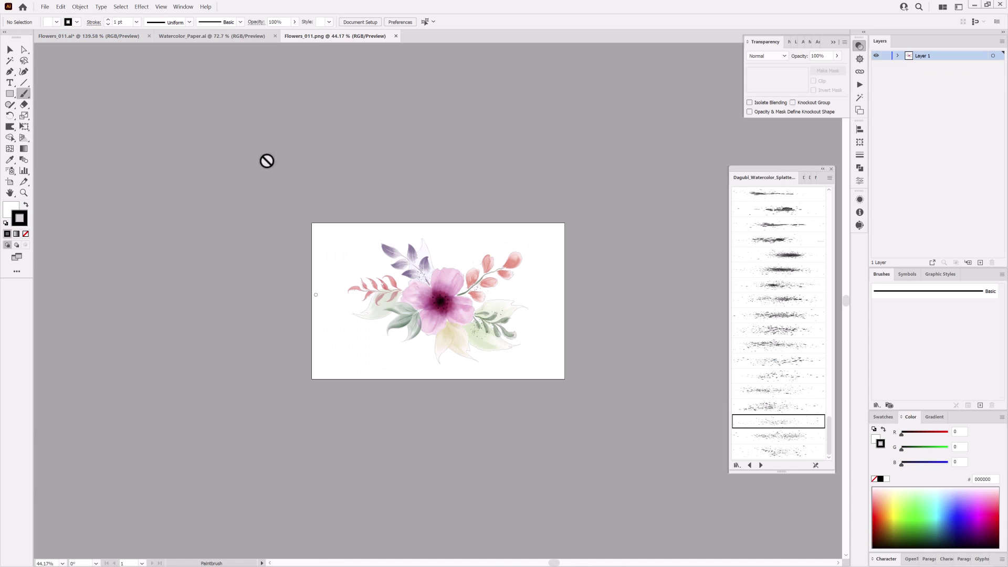
- Paste the flower image into Flowers_011.ai and move it over the bouquet
{"action": "left_click", "coordinate": [61, 6]}
{"action": "left_click", "coordinate": [119, 79]}
{"action": "left_click", "coordinate": [114, 37]}
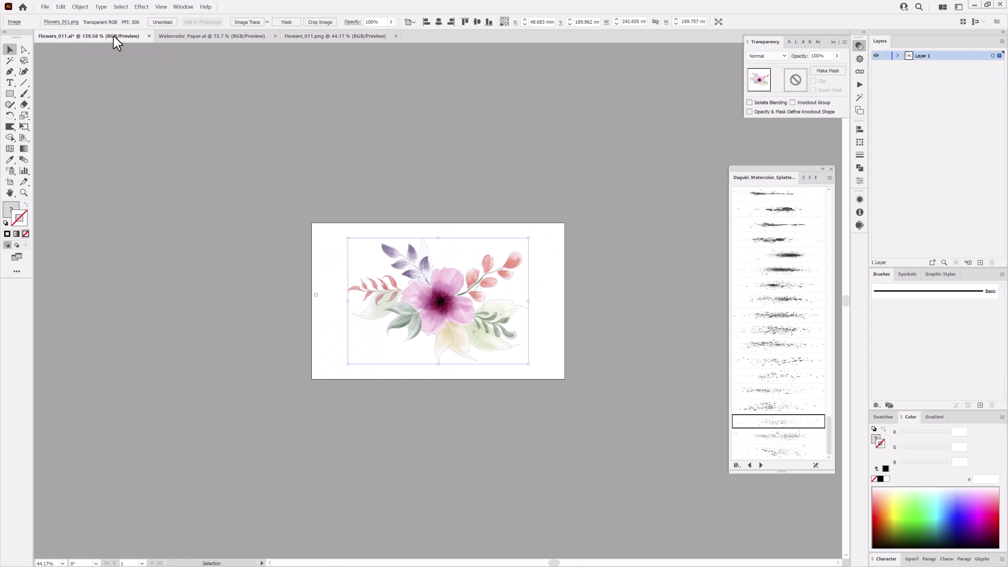
{"action": "left_click", "coordinate": [61, 6]}
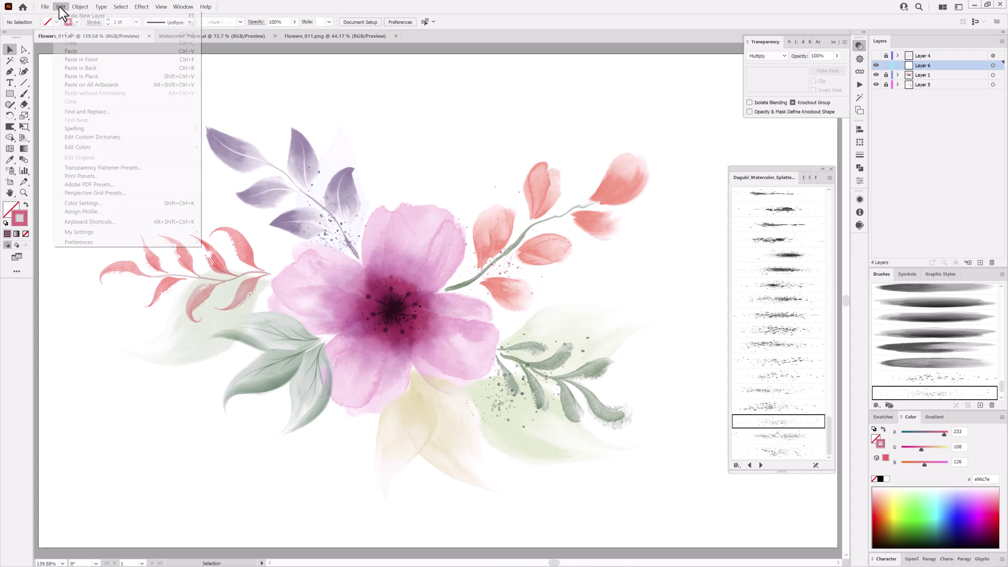
{"action": "left_click", "coordinate": [71, 53]}
{"action": "left_click_drag", "start_coordinate": [485, 217], "coordinate": [423, 224]}
{"action": "scroll", "coordinate": [542, 291], "scroll_direction": "up", "scroll_amount": 10}
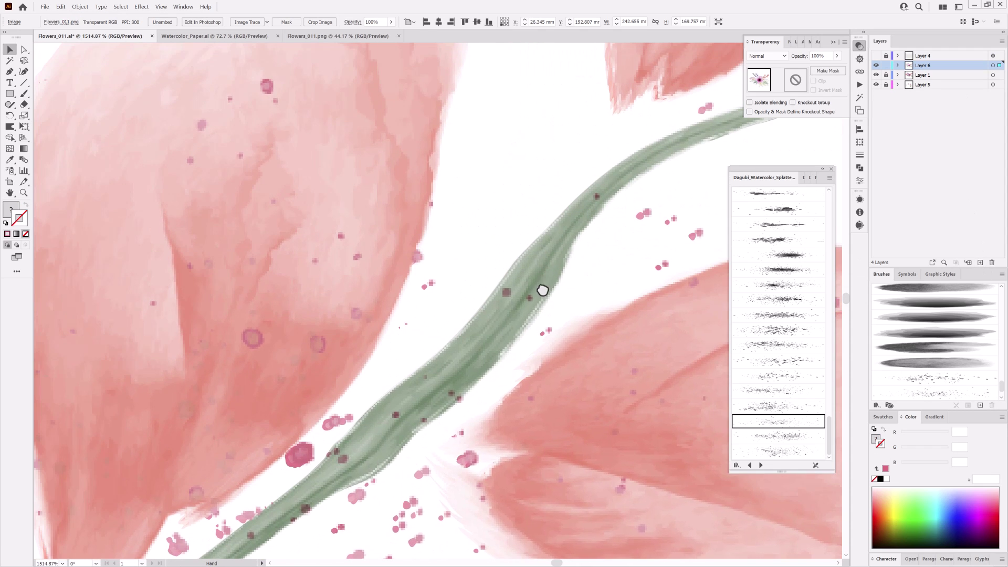
{"action": "key", "text": "ctrl+shift+a"}
- Check the image's alignment at 40% opacity, then restore it to 100%
{"action": "left_click", "coordinate": [993, 65]}
{"action": "left_click_drag", "start_coordinate": [378, 34], "coordinate": [366, 34]}
{"action": "key", "text": "ctrl+shift+a"}
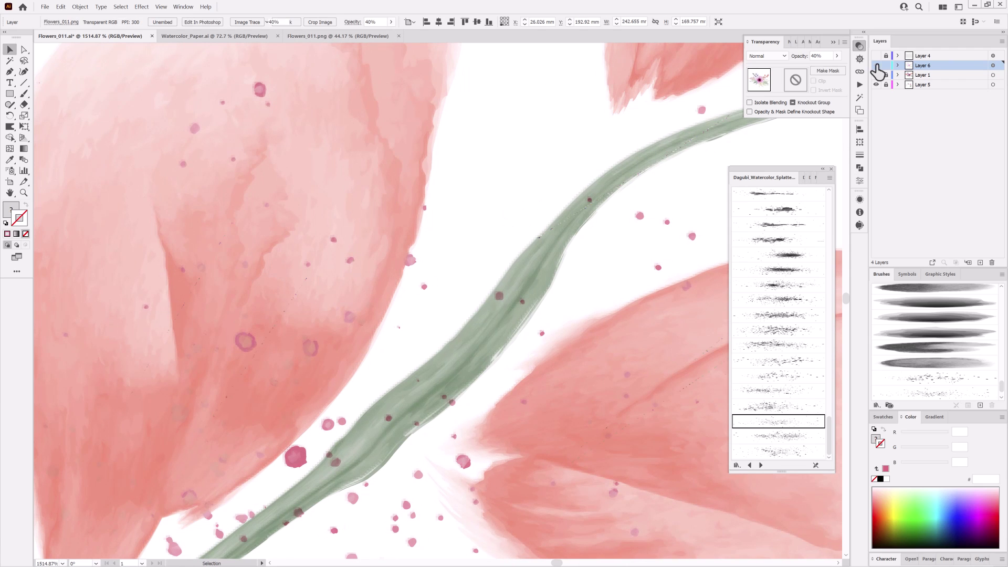
{"action": "left_click", "coordinate": [993, 65]}
{"action": "left_click", "coordinate": [391, 21]}
{"action": "left_click_drag", "start_coordinate": [387, 34], "coordinate": [405, 34]}
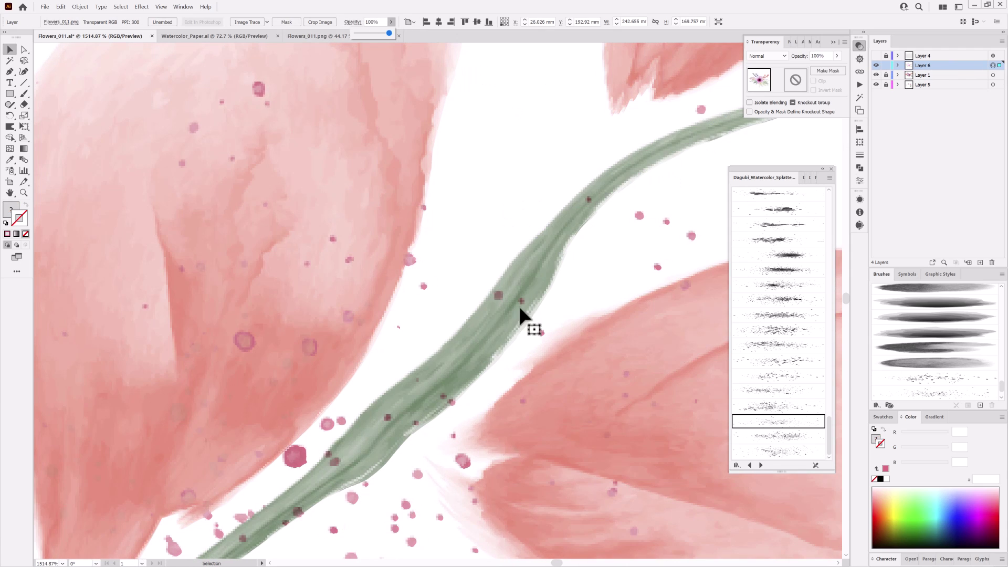
{"action": "scroll", "coordinate": [504, 316], "scroll_direction": "down", "scroll_amount": 3, "text": "alt"}
{"action": "scroll", "coordinate": [494, 323], "scroll_direction": "down", "scroll_amount": 3, "text": "alt"}
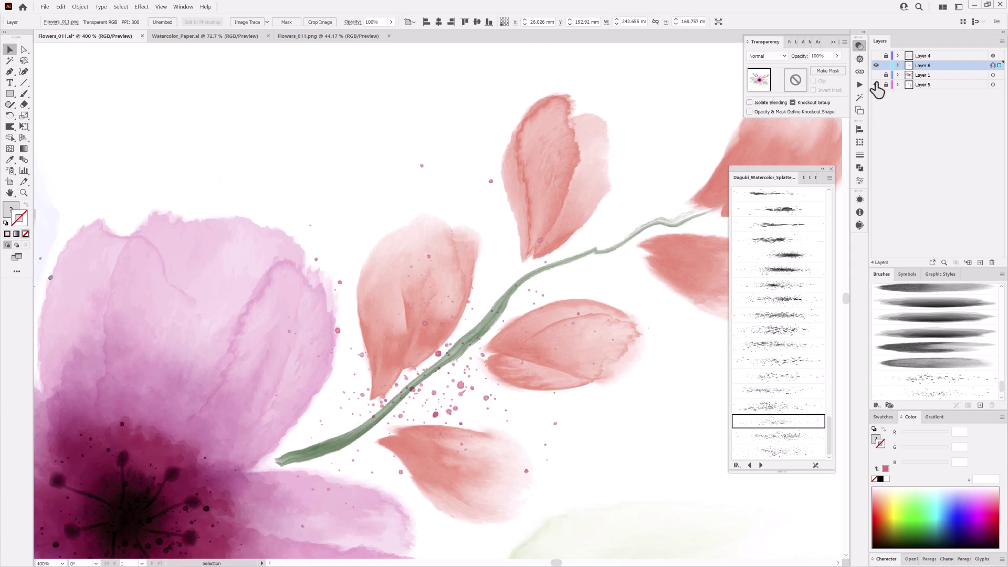
{"action": "key", "text": "ctrl+0"}
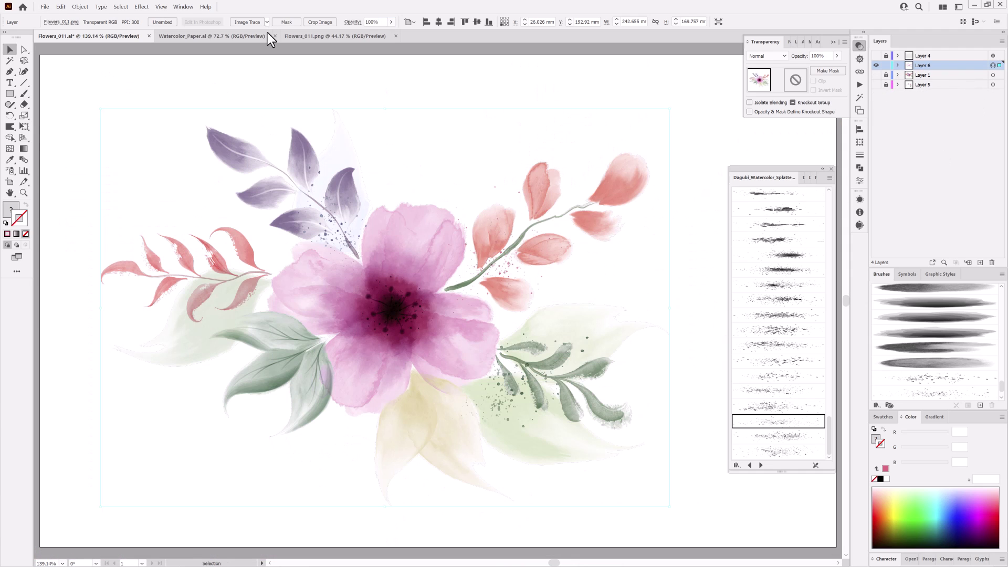
- Trace the flower with the High Fidelity Photo preset and inspect the detail
{"action": "left_click", "coordinate": [183, 6]}
{"action": "left_click", "coordinate": [233, 224]}
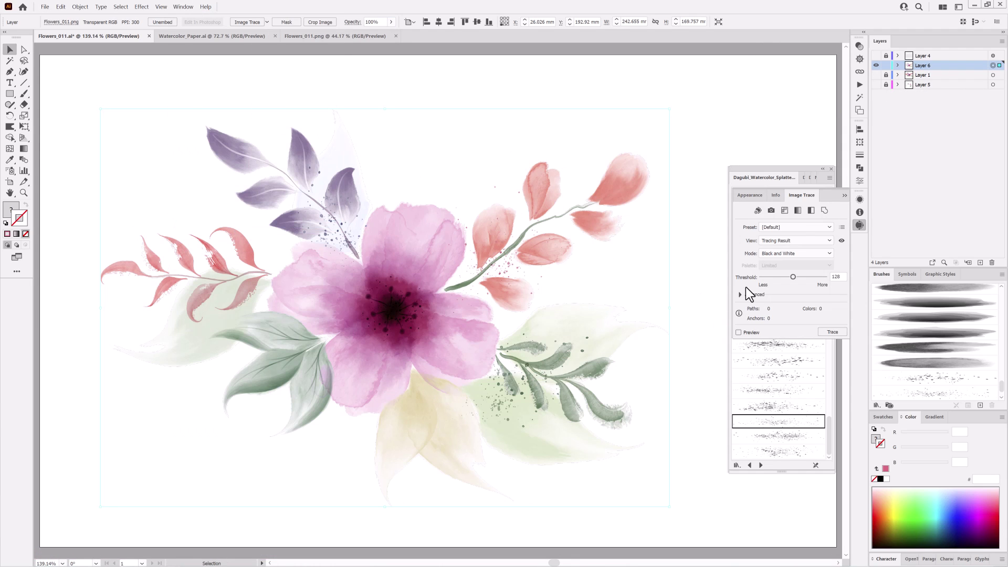
{"action": "left_click", "coordinate": [802, 225]}
{"action": "left_click", "coordinate": [556, 291]}
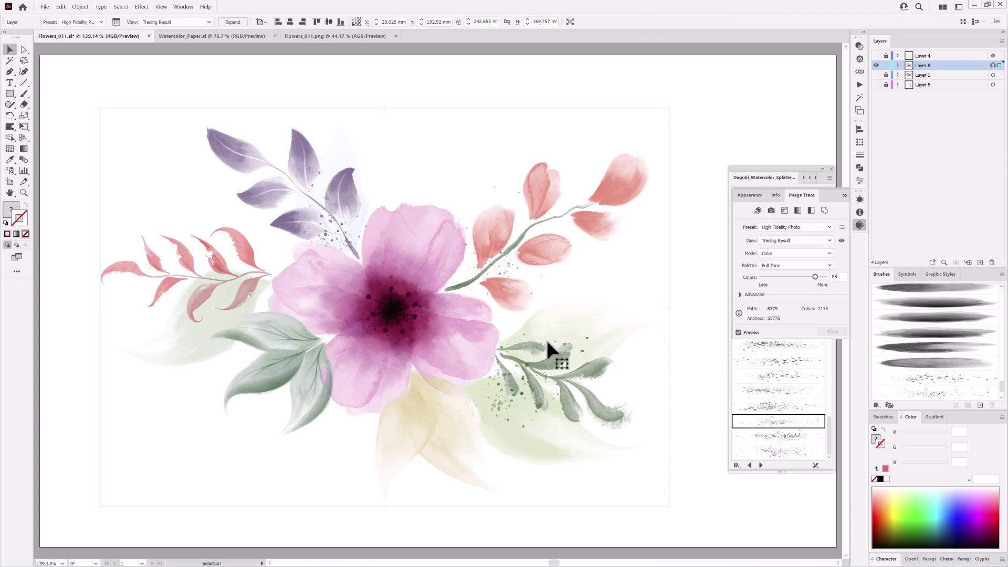
{"action": "mouse_move", "coordinate": [491, 316]}
{"action": "left_mouse_down"}
{"action": "mouse_move", "coordinate": [544, 306]}
{"action": "mouse_move", "coordinate": [498, 367]}
{"action": "left_mouse_up"}
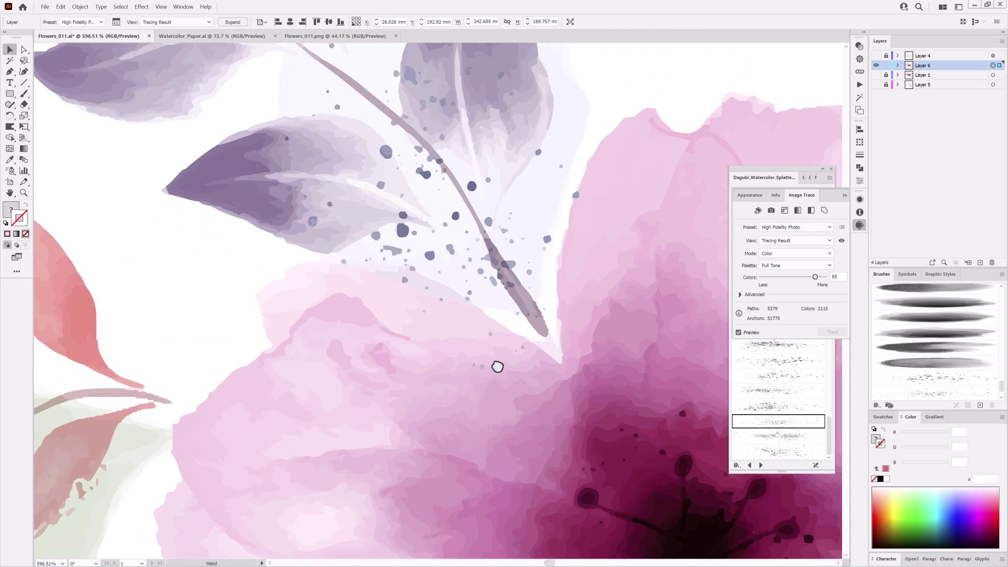
- Set advanced trace options: abutting method, ignore white, 93 colours, with preview on
{"action": "left_click", "coordinate": [740, 294]}
{"action": "left_click", "coordinate": [764, 359]}
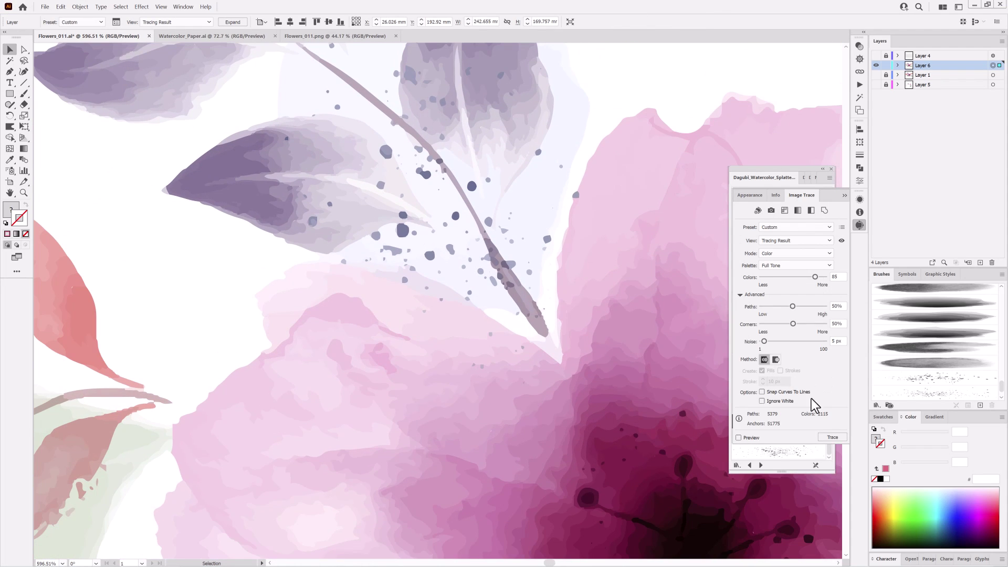
{"action": "left_click", "coordinate": [762, 401]}
{"action": "left_click_drag", "start_coordinate": [815, 277], "coordinate": [819, 277]}
{"action": "left_click", "coordinate": [739, 438]}
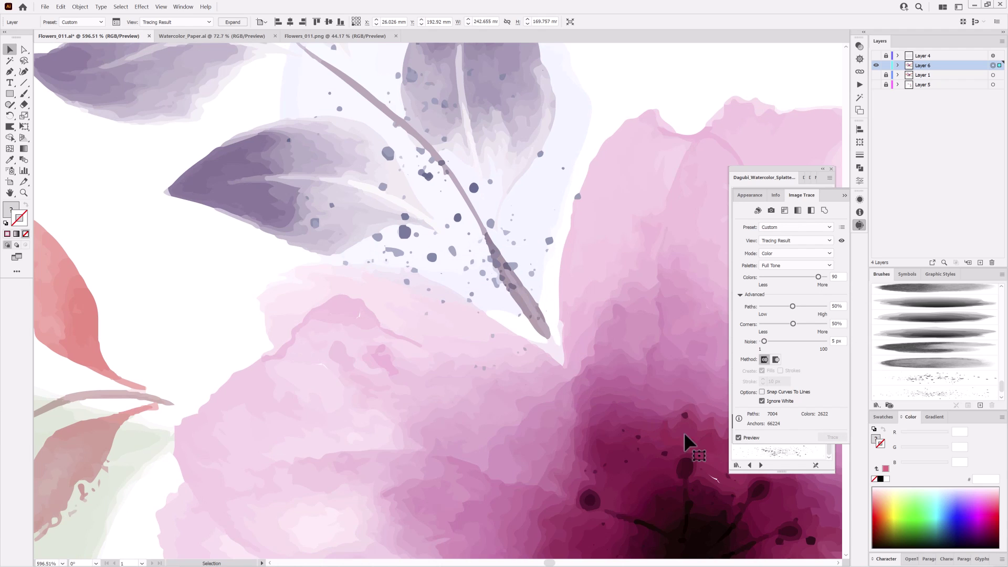
{"action": "left_click_drag", "start_coordinate": [685, 442], "coordinate": [638, 399]}
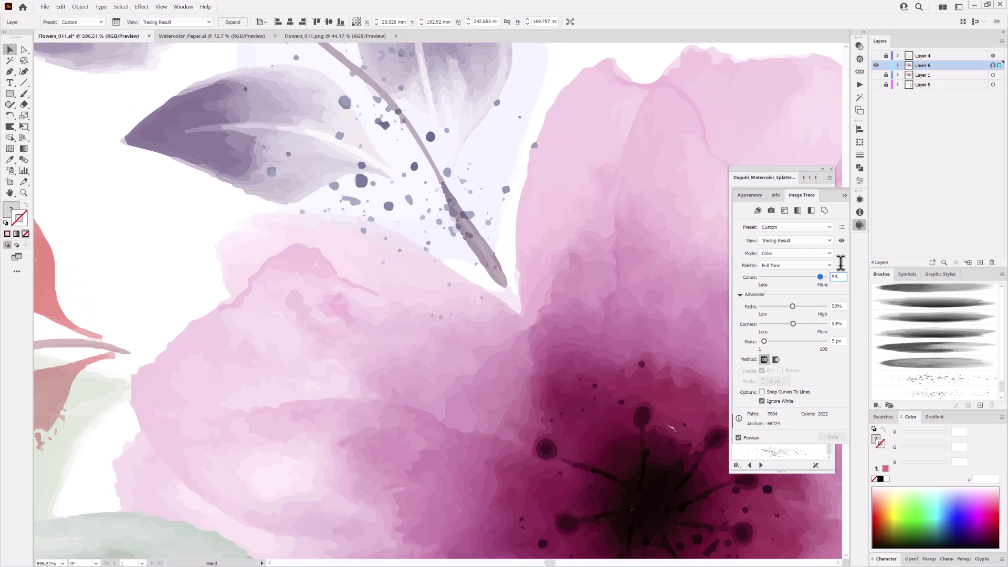
{"action": "key", "text": "Return"}
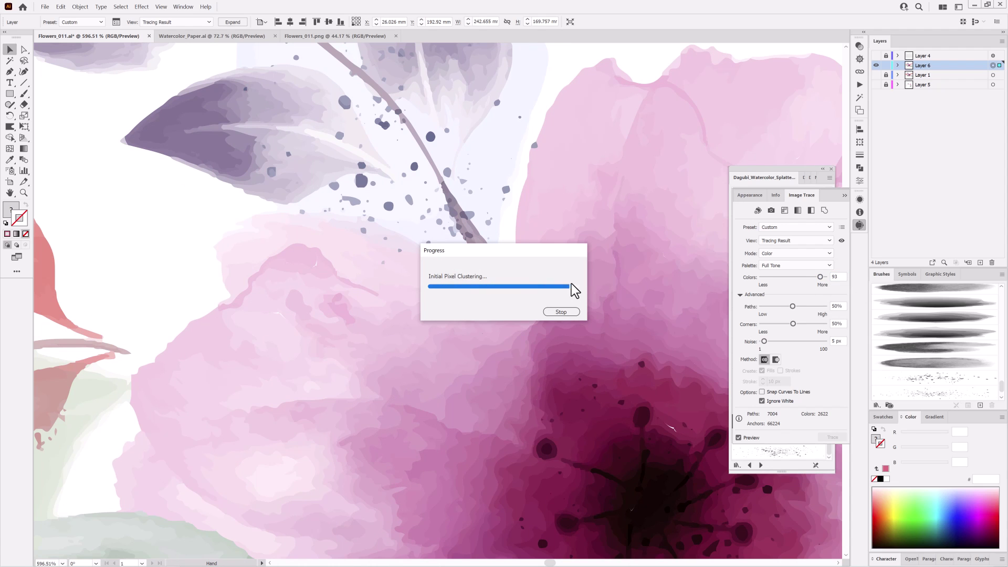
{"action": "left_click", "coordinate": [564, 307], "text": "ctrl+alt"}
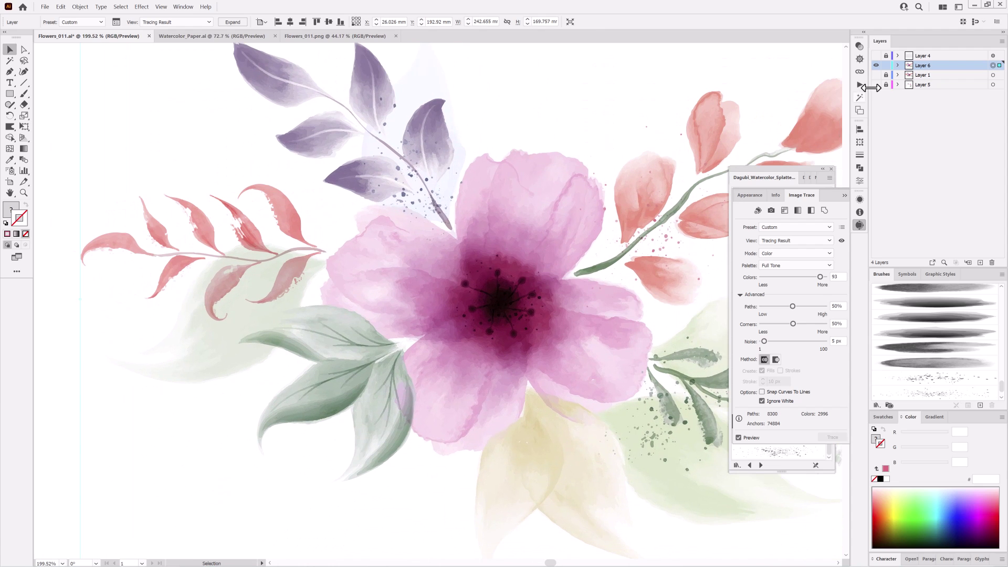
- Duplicate Layer 6 and zoom in on the flower centre
{"action": "right_click", "coordinate": [981, 70]}
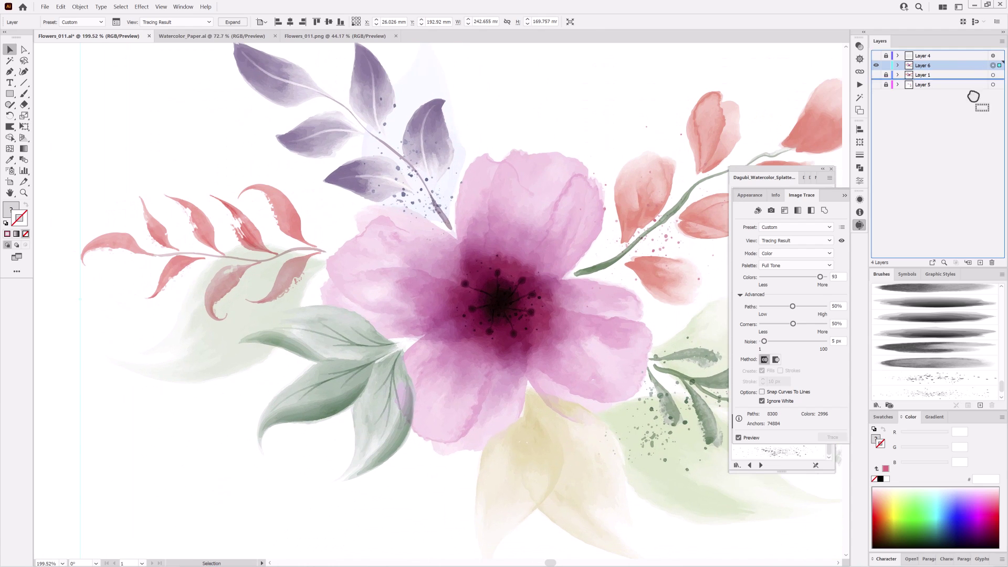
{"action": "left_click", "coordinate": [978, 100]}
{"action": "left_click", "coordinate": [555, 282], "text": "ctrl"}
{"action": "left_click_drag", "start_coordinate": [555, 282], "coordinate": [604, 284]}
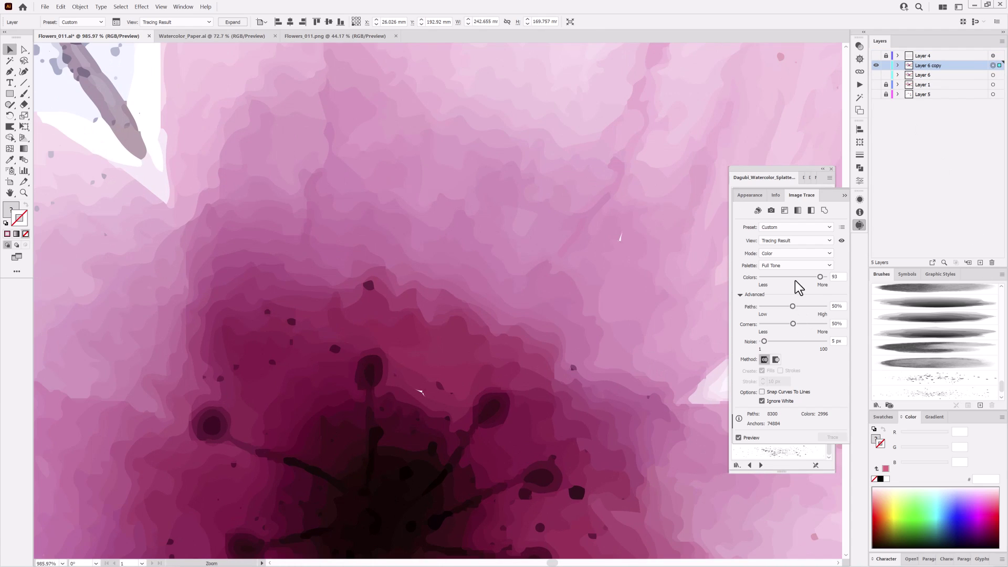
- Switch the trace to the Low Fidelity Photo preset and view the whole flower
{"action": "left_click", "coordinate": [795, 227]}
{"action": "left_click", "coordinate": [783, 268]}
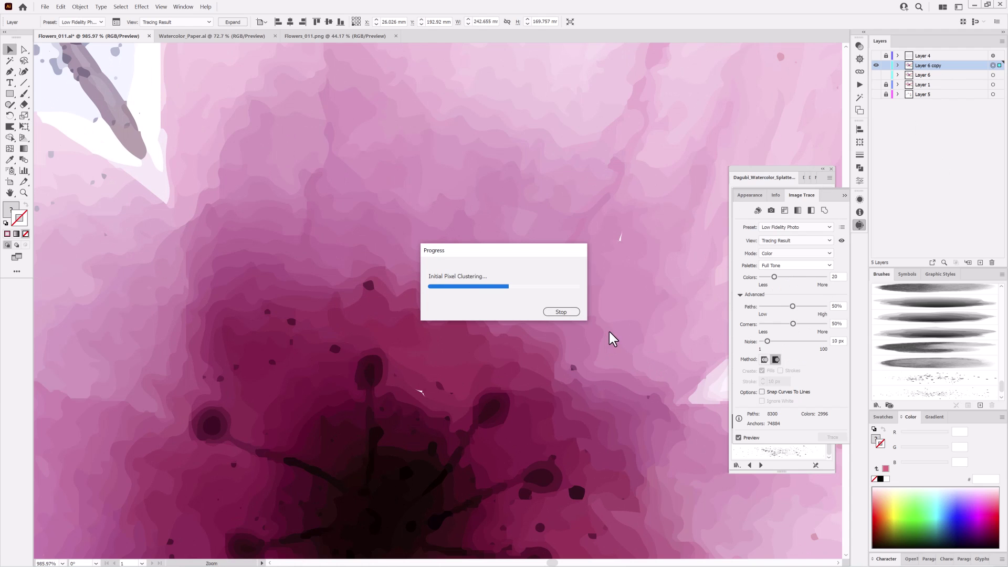
{"action": "left_click", "coordinate": [616, 332], "text": "ctrl+alt"}
{"action": "left_click", "coordinate": [524, 336], "text": "ctrl+alt"}
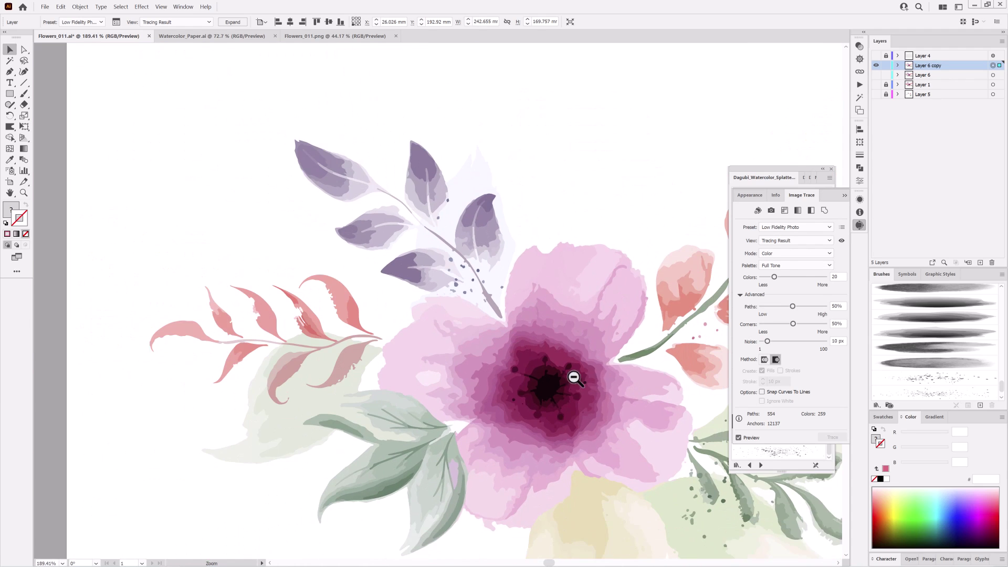
- Reapply abutting method and ignore white, raise colours from 20, and re-enable preview
{"action": "left_click", "coordinate": [764, 359]}
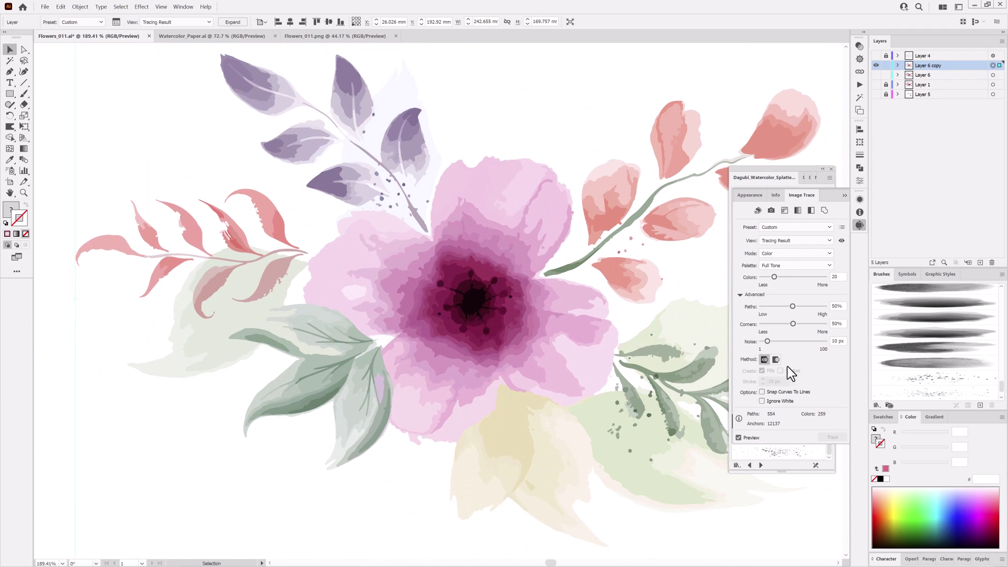
{"action": "left_click", "coordinate": [739, 438]}
{"action": "left_click", "coordinate": [762, 400]}
{"action": "left_click_drag", "start_coordinate": [775, 279], "coordinate": [790, 278]}
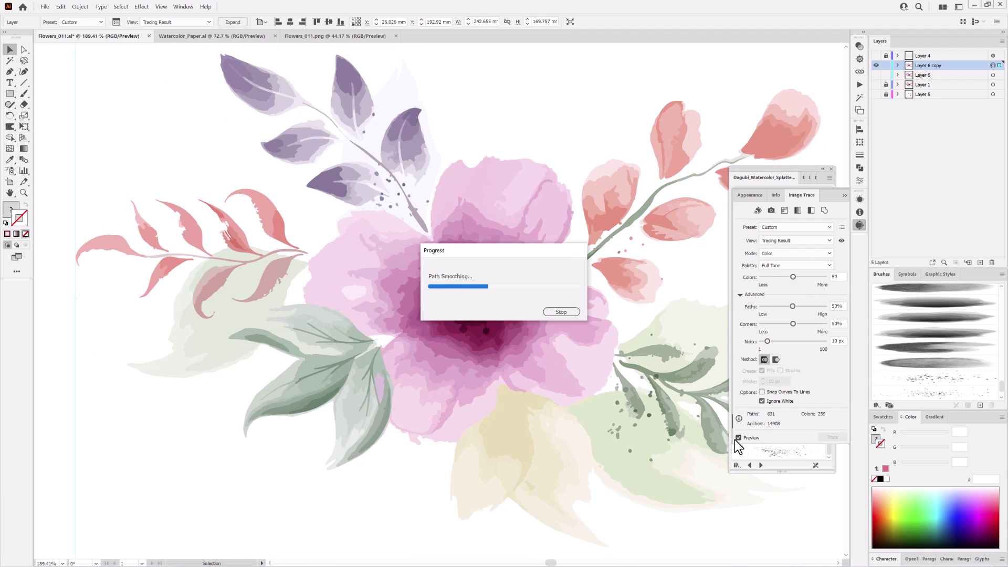
{"action": "left_click", "coordinate": [80, 6]}
{"action": "mouse_move", "coordinate": [95, 251]}
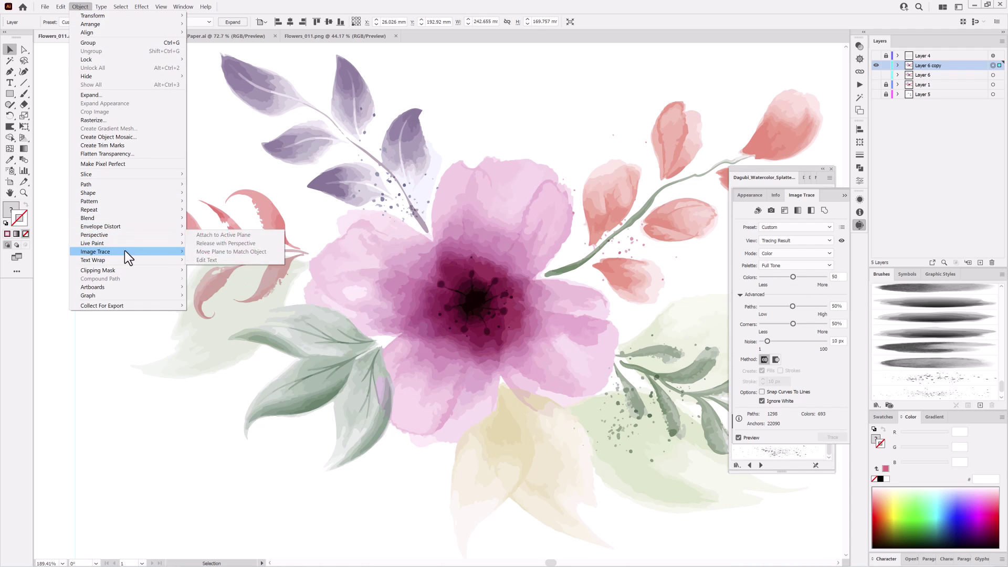
- Expand the traces on Layer 6 copy and Layer 6 into editable vector paths
{"action": "left_click", "coordinate": [210, 276]}
{"action": "left_click", "coordinate": [876, 65]}
{"action": "left_click", "coordinate": [993, 74]}
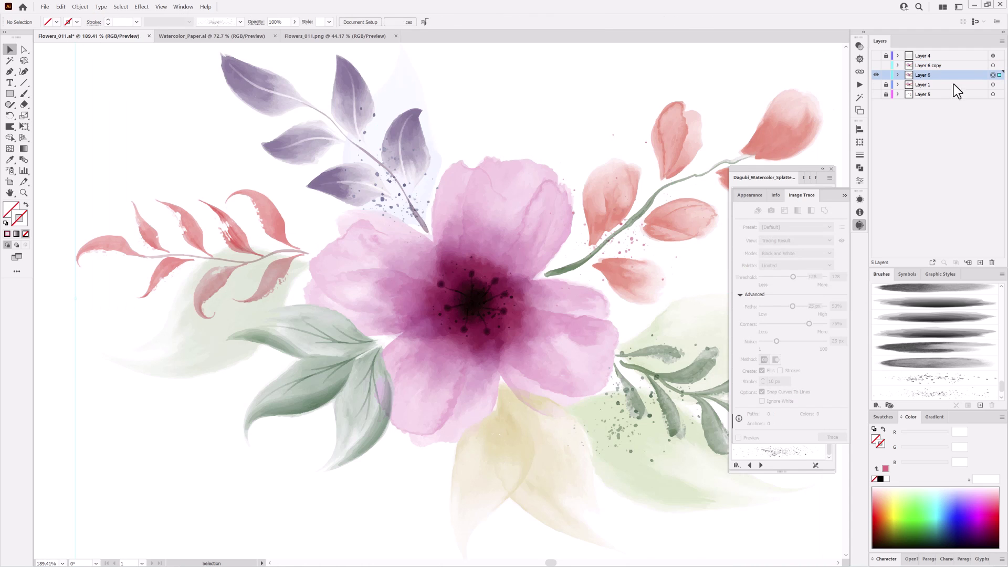
{"action": "left_click", "coordinate": [80, 6]}
{"action": "left_click", "coordinate": [204, 279]}
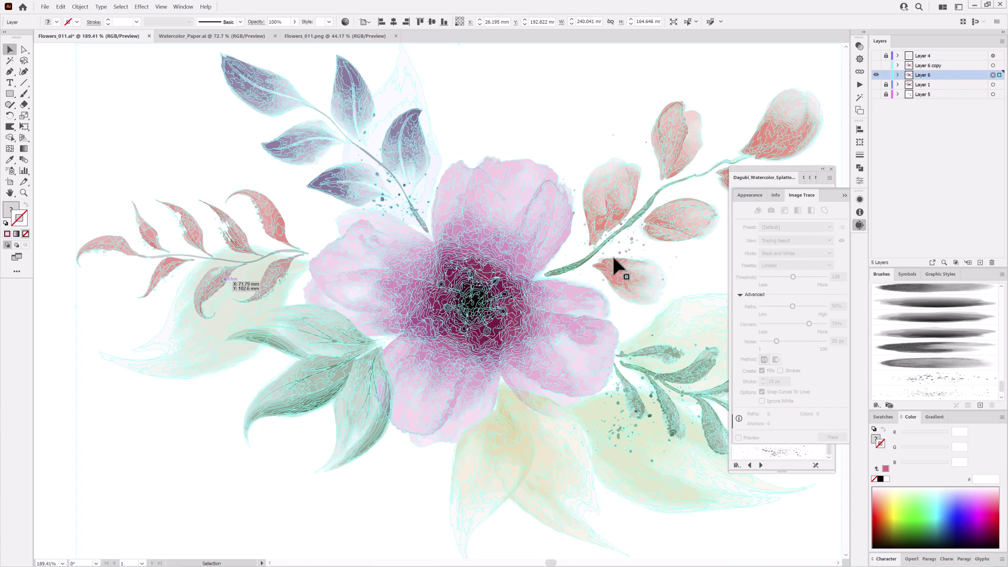
- Hide Layer 6, show Layer 6 copy, and reveal the splatter artwork on Layers 1 and 5
{"action": "left_click", "coordinate": [876, 75]}
{"action": "left_click", "coordinate": [993, 65]}
{"action": "left_click", "coordinate": [65, 177]}
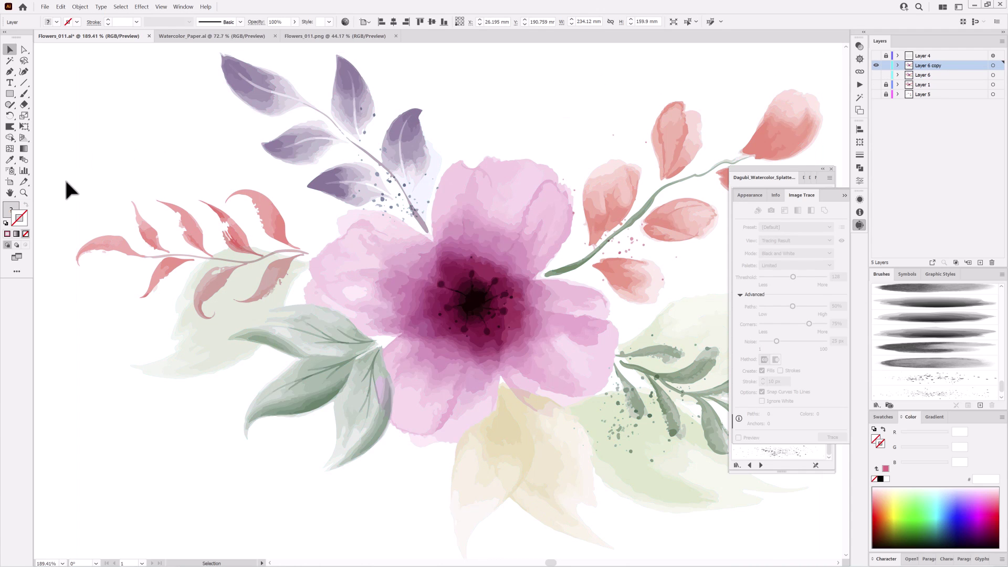
{"action": "left_click", "coordinate": [876, 94]}
{"action": "left_click", "coordinate": [876, 84]}
- Zoom to fit the whole bouquet over the paper and close the trace settings
{"action": "left_click_drag", "start_coordinate": [525, 240], "coordinate": [641, 331]}
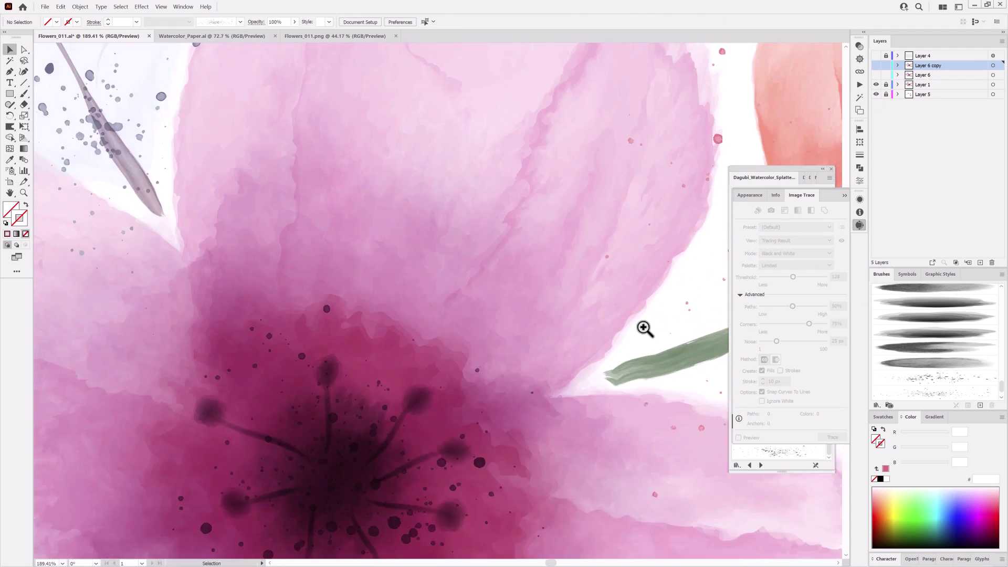
{"action": "left_click", "coordinate": [498, 353], "text": "alt"}
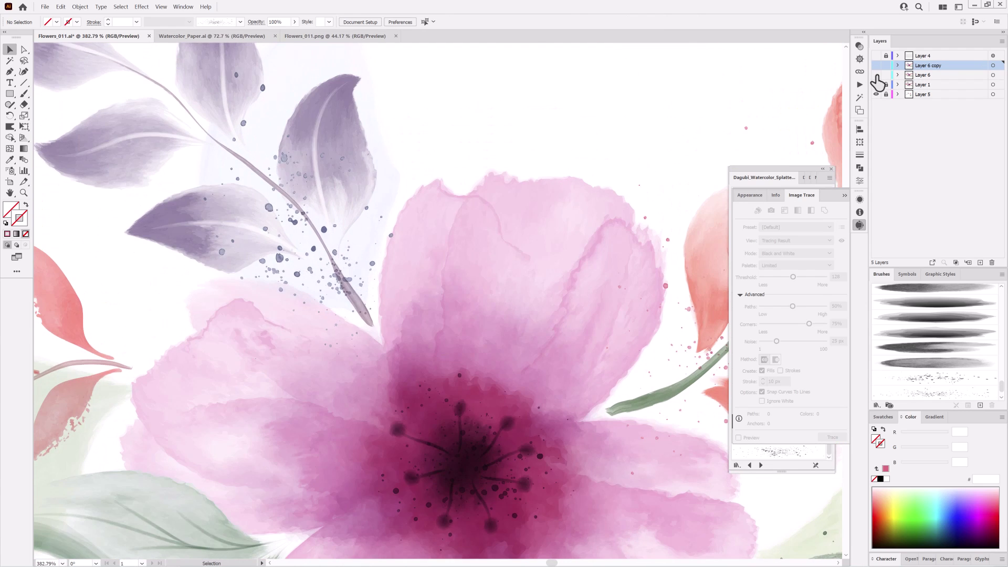
{"action": "left_click_drag", "start_coordinate": [597, 327], "coordinate": [513, 288]}
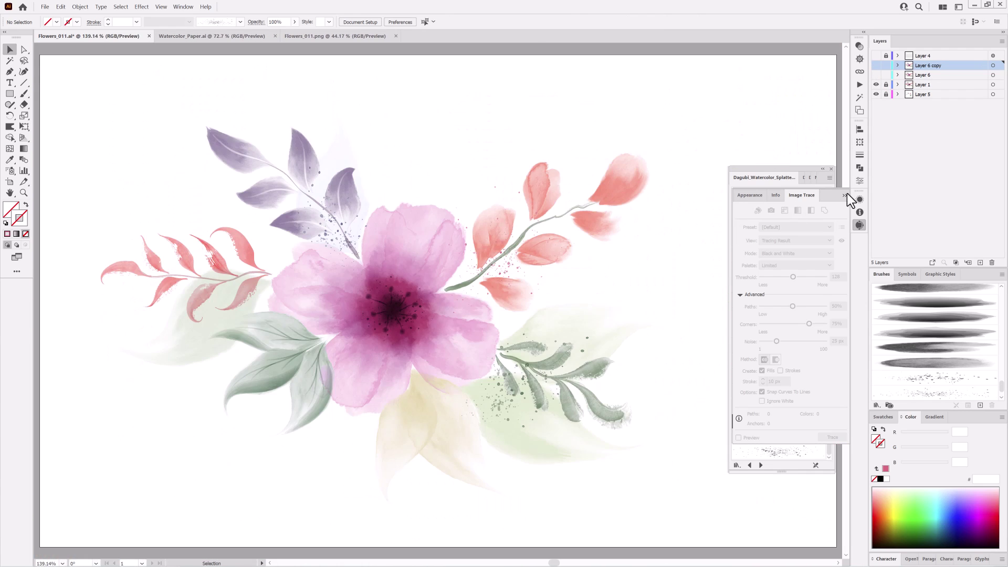
{"action": "left_click", "coordinate": [846, 194]}
{"action": "left_click", "coordinate": [876, 55]}
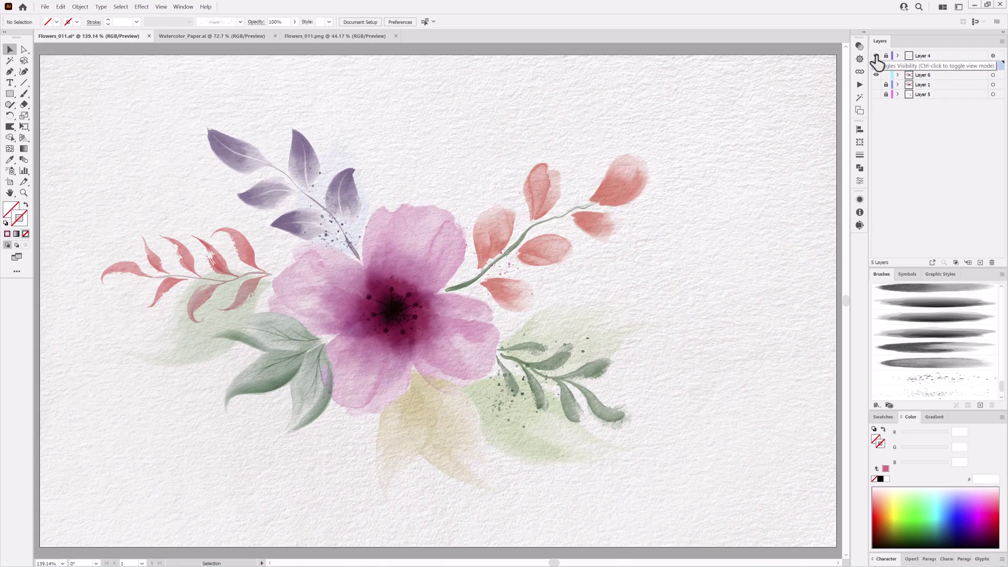
{"action": "left_click", "coordinate": [876, 75]}
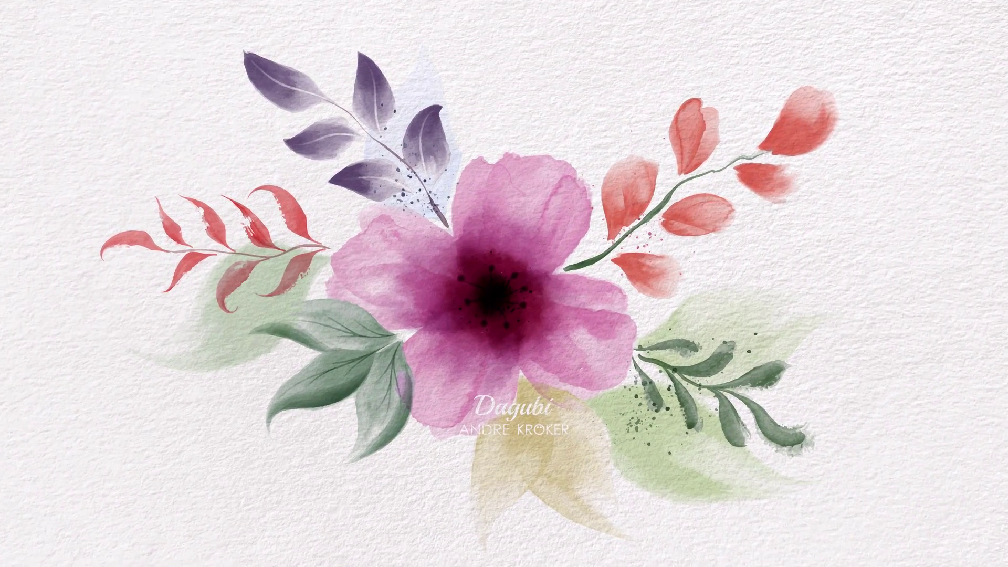